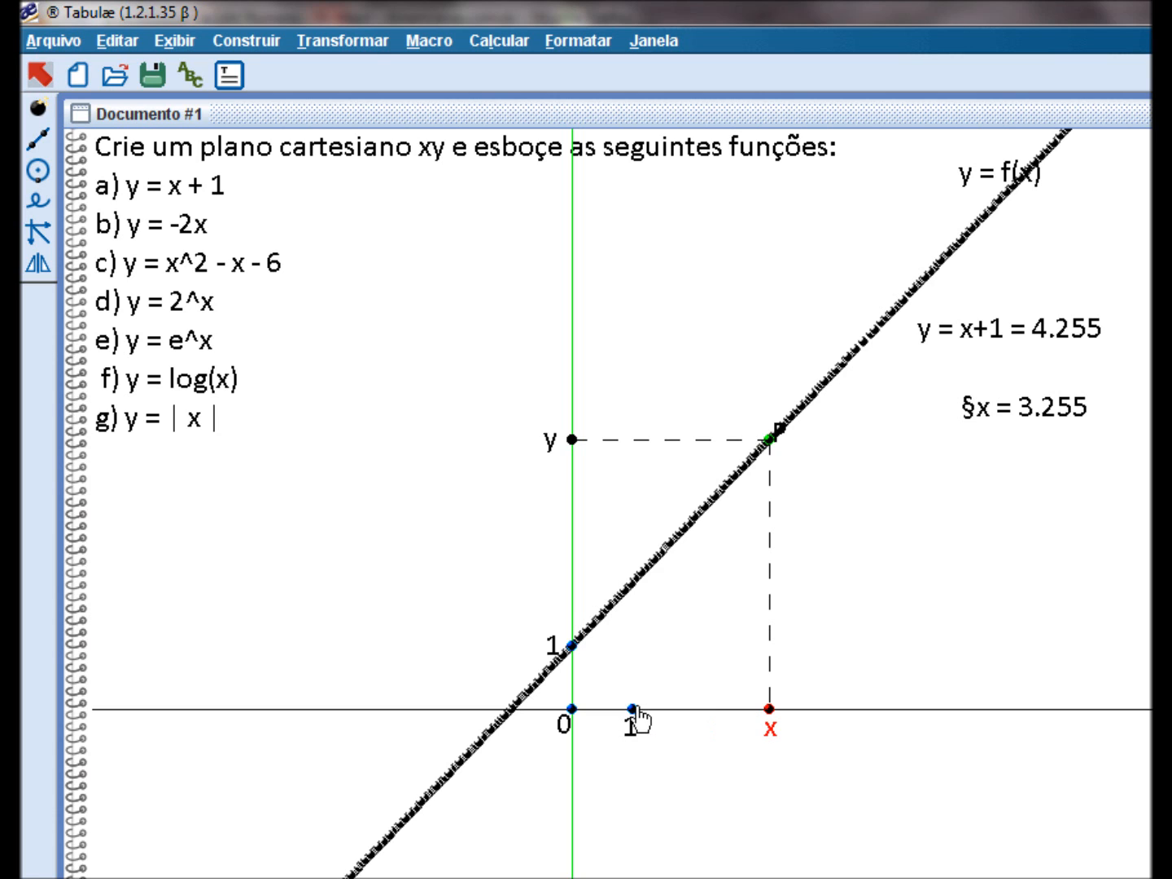
Lengthen the x-axis unit and sweep x to trace P, and repeat the trace with a shorter unit
drag(633, 710, 678, 710)
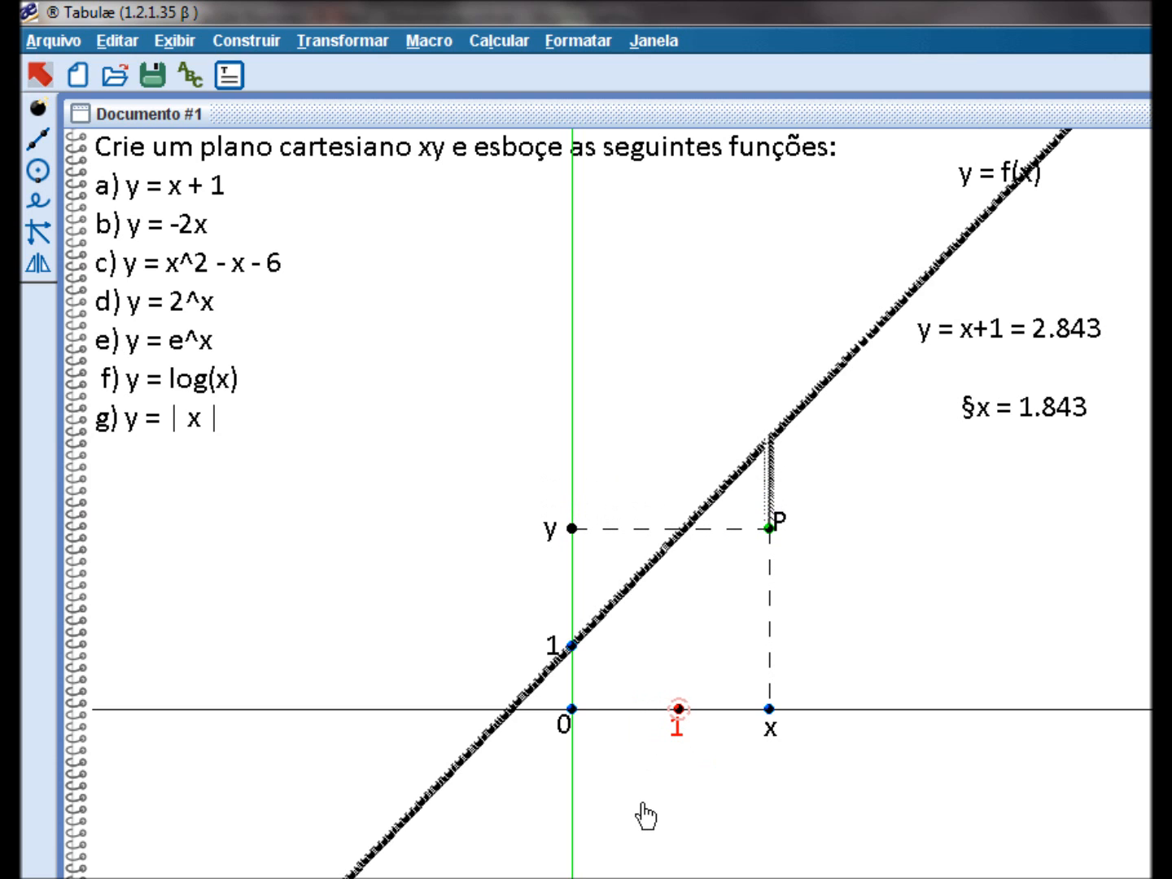
drag(769, 714, 812, 655)
click(809, 646)
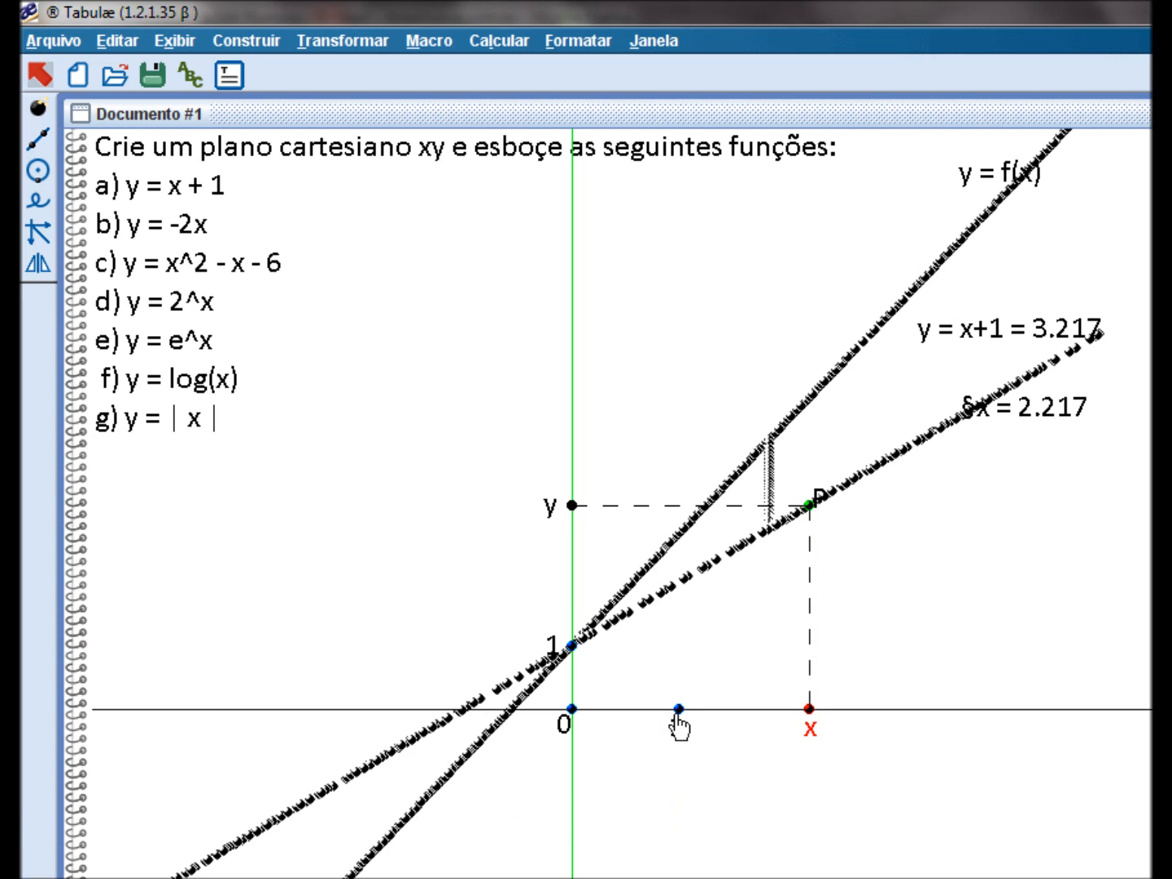
drag(678, 712, 641, 713)
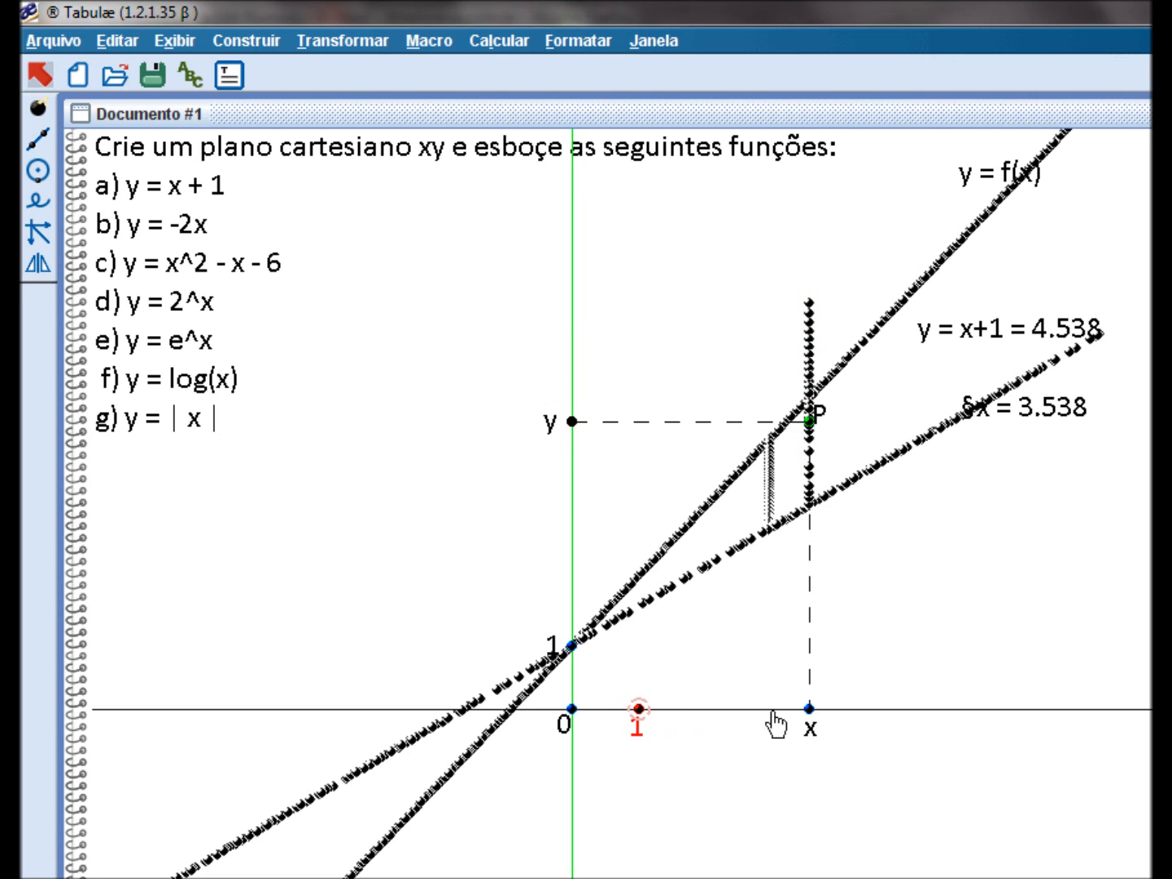
drag(810, 722, 780, 831)
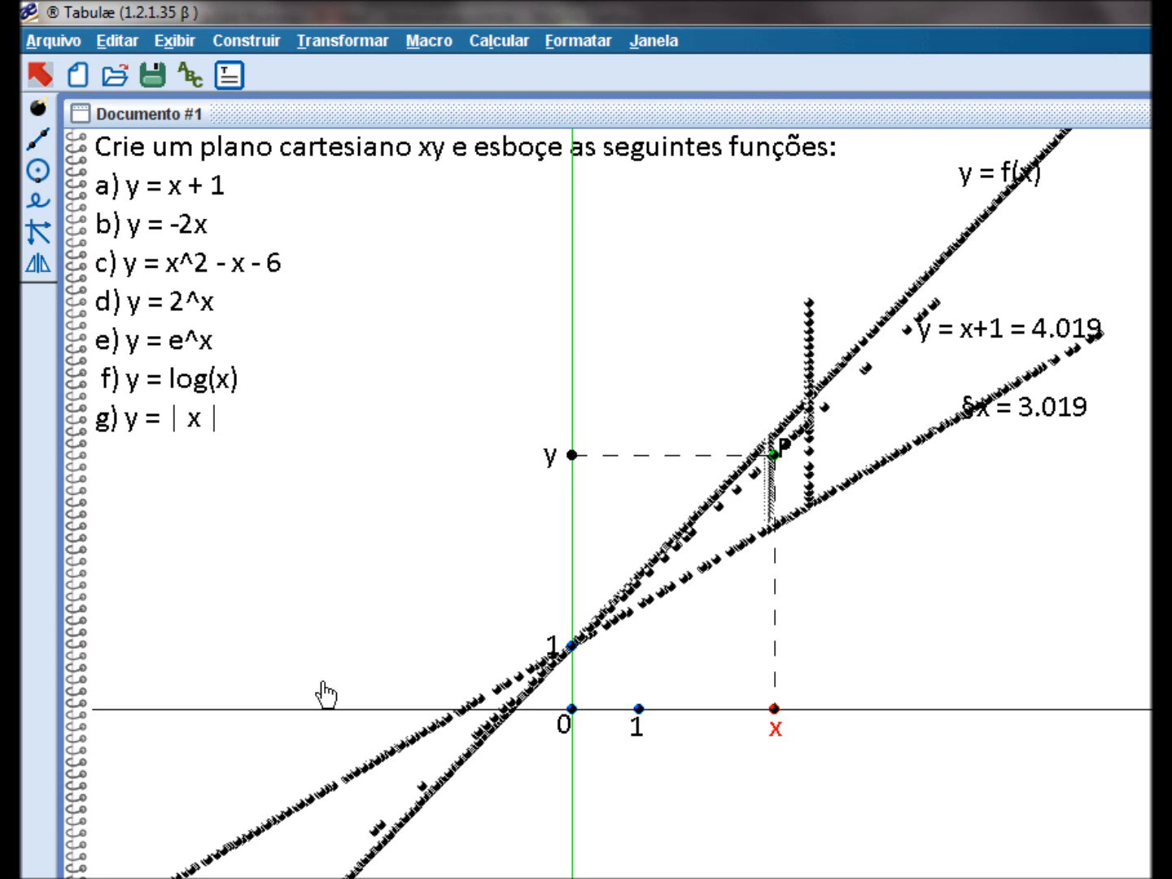
Turn off the object trace for point P
click(420, 532)
click(774, 456)
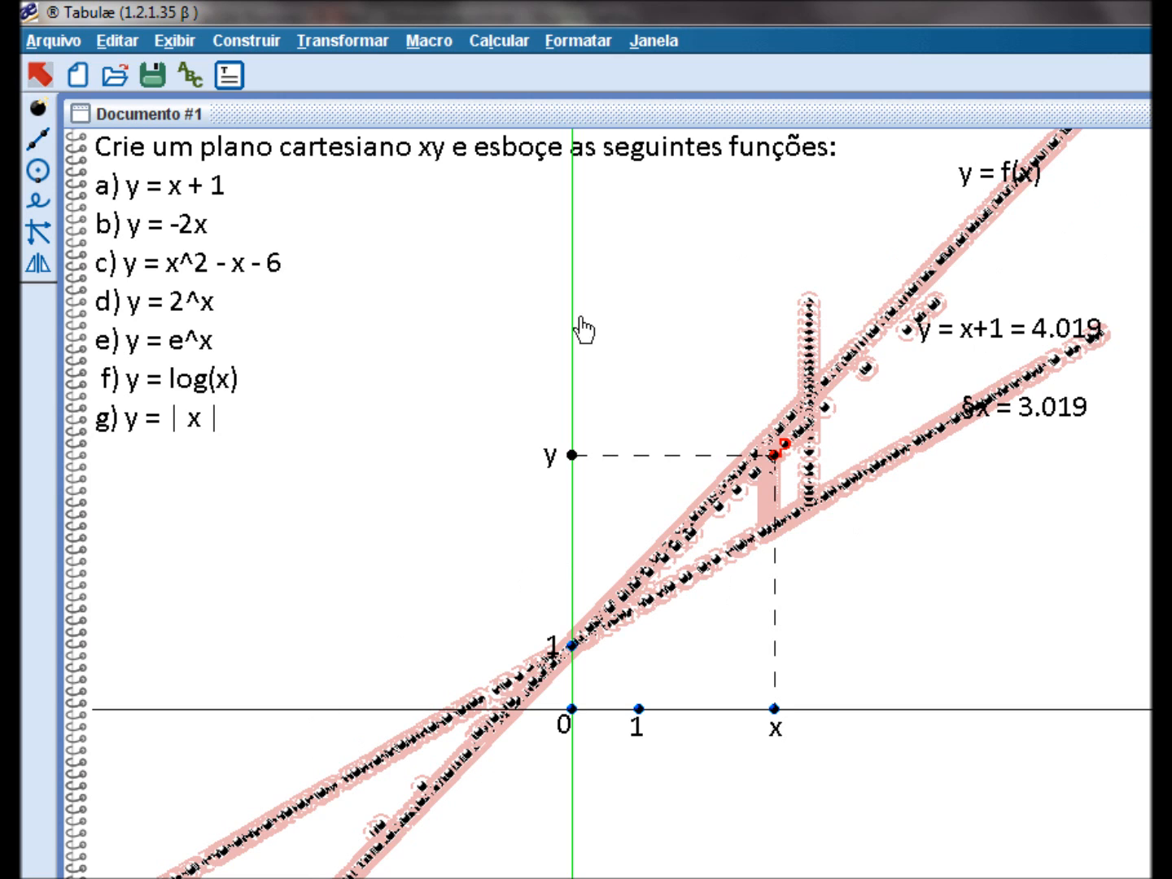
click(176, 42)
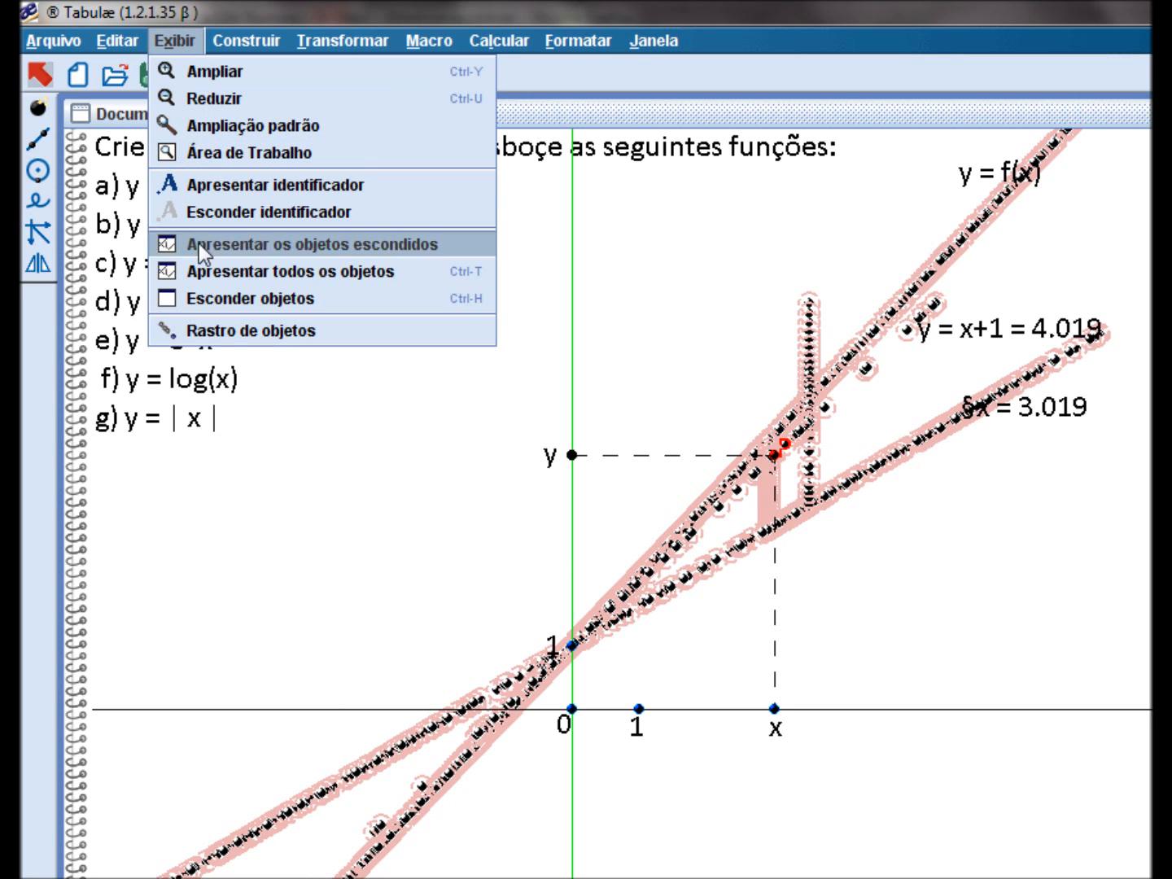
click(227, 329)
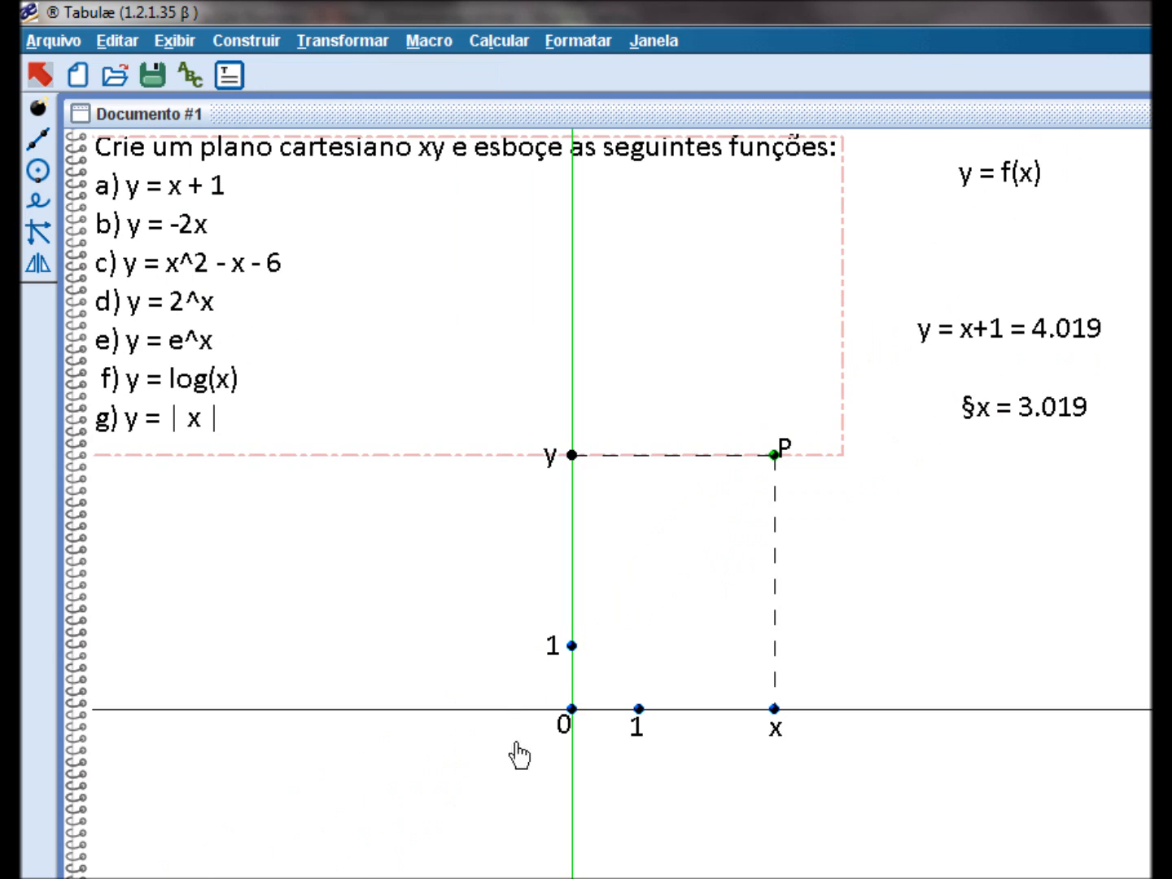
Adjust point x and the y-axis unit point slightly, and create the locus of P driven by x
drag(775, 712, 725, 713)
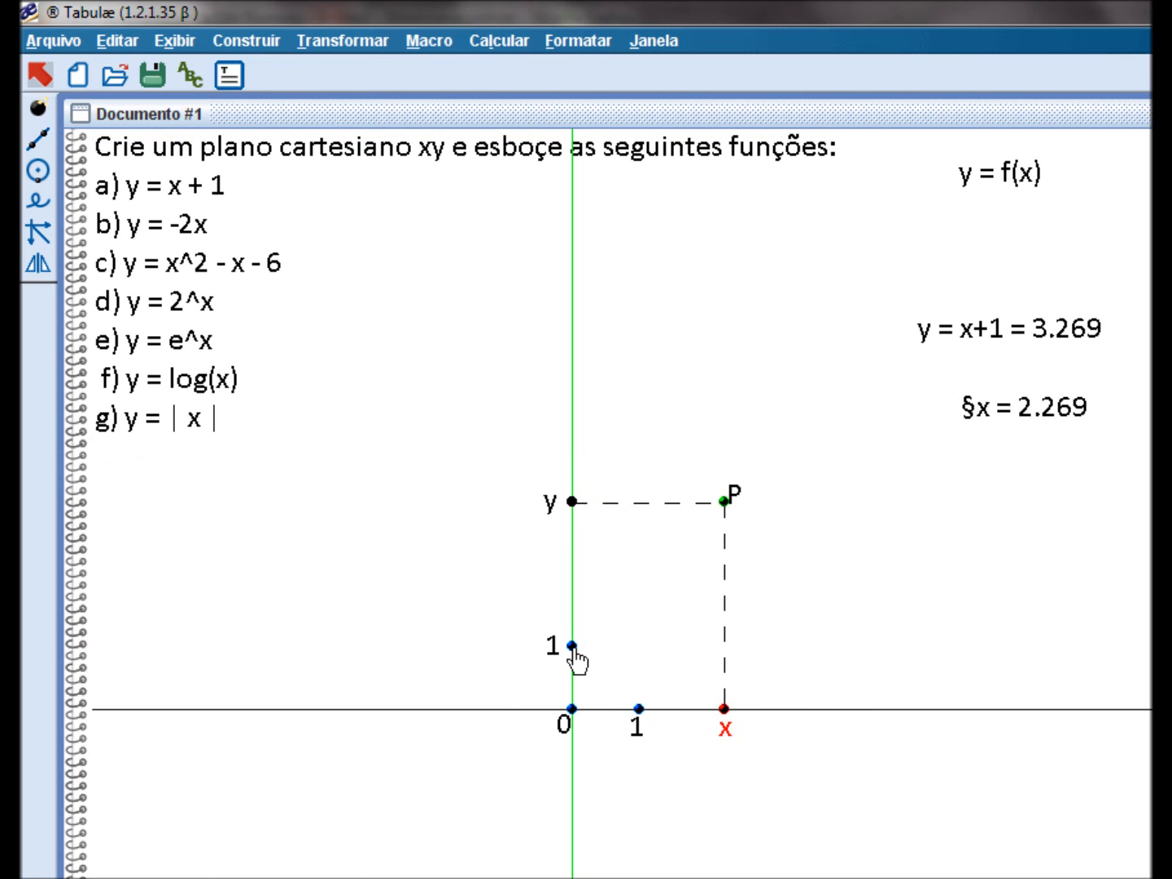
drag(572, 648, 573, 640)
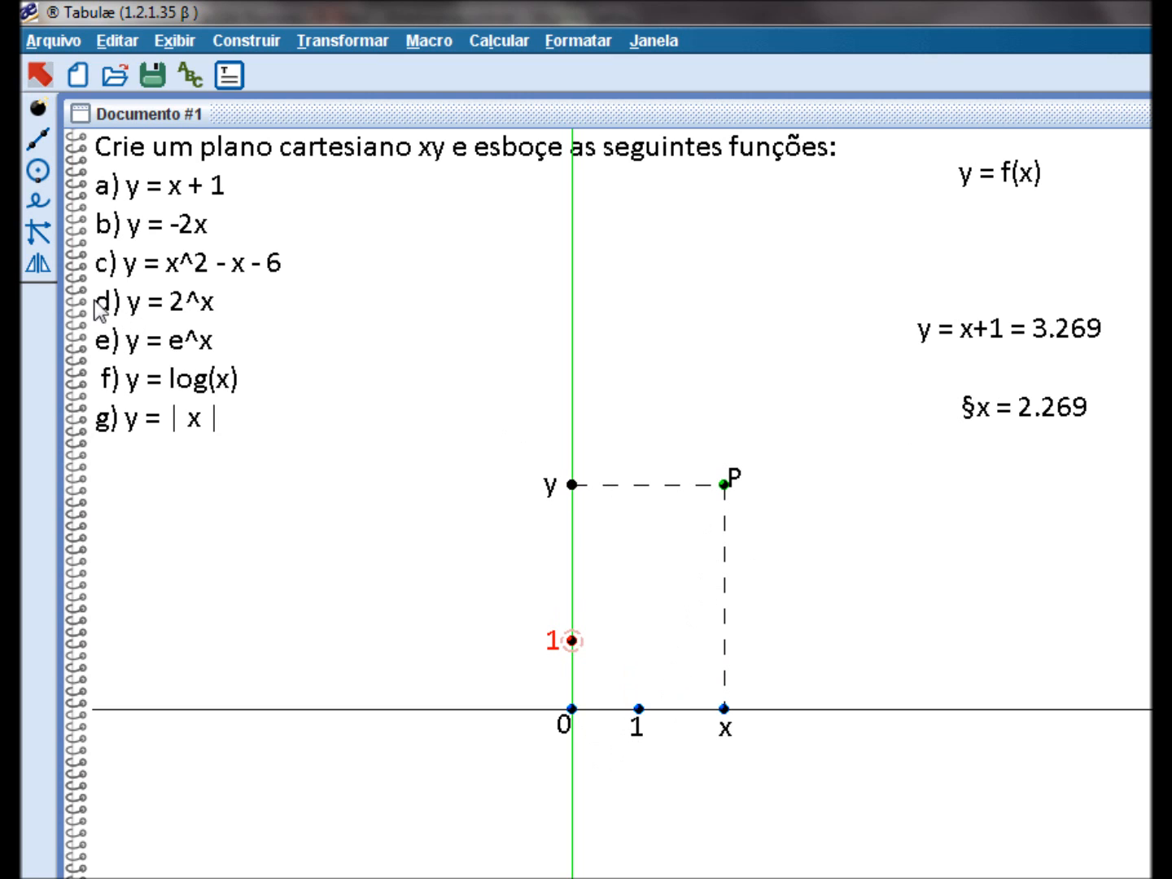
click(38, 203)
click(724, 486)
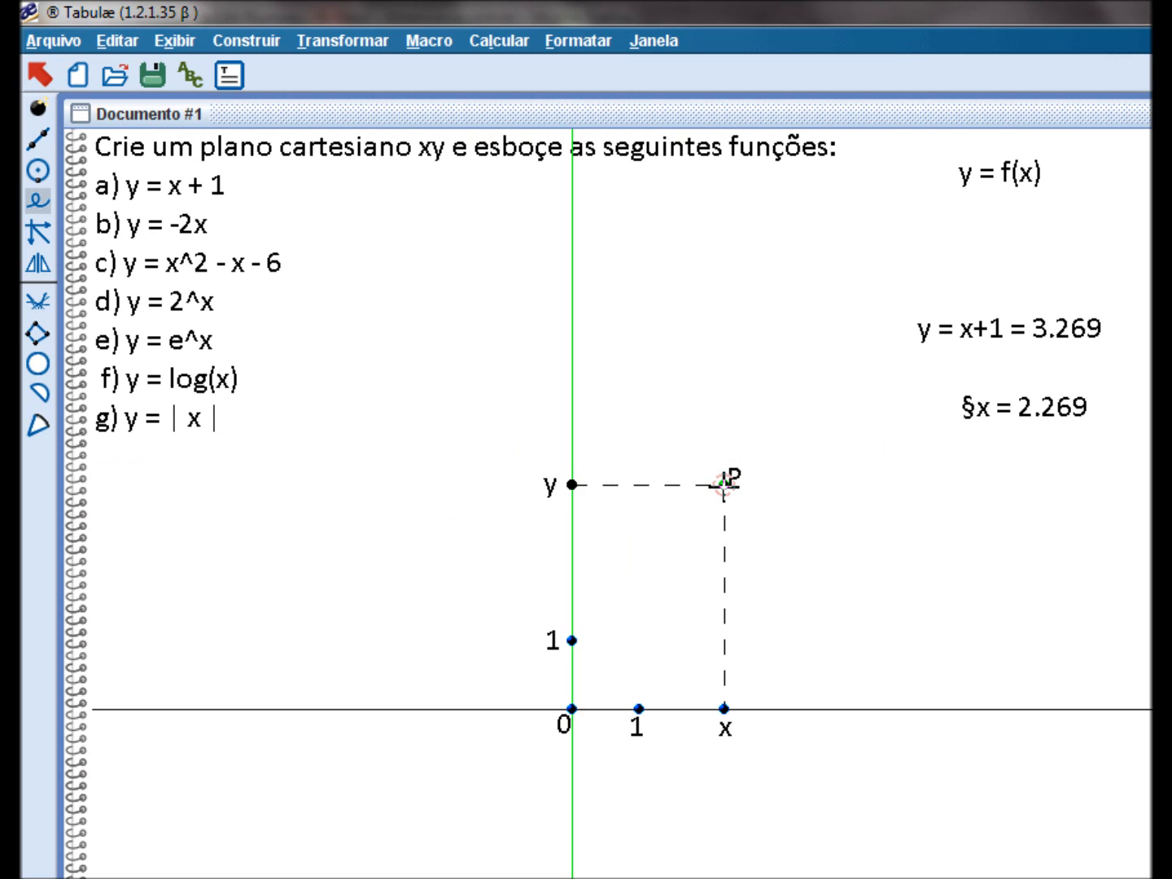
click(721, 486)
click(722, 709)
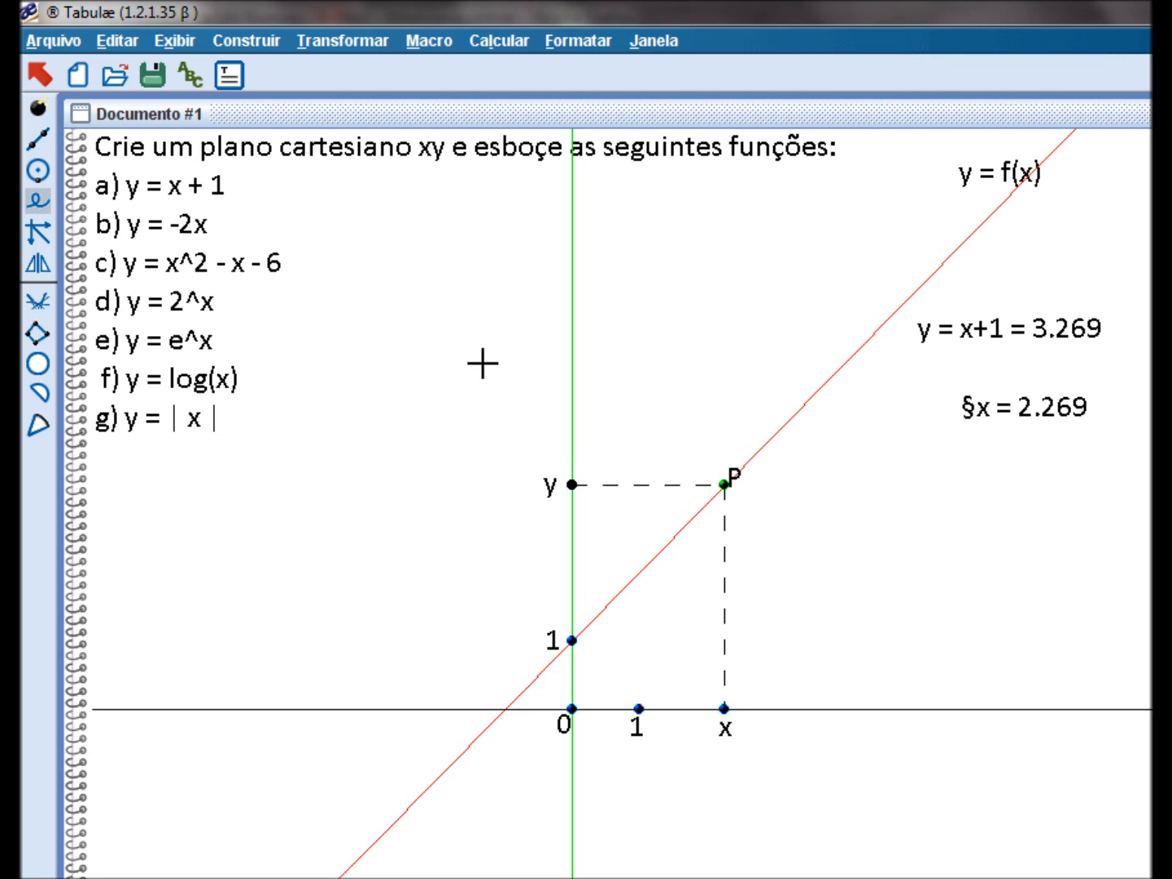
click(40, 77)
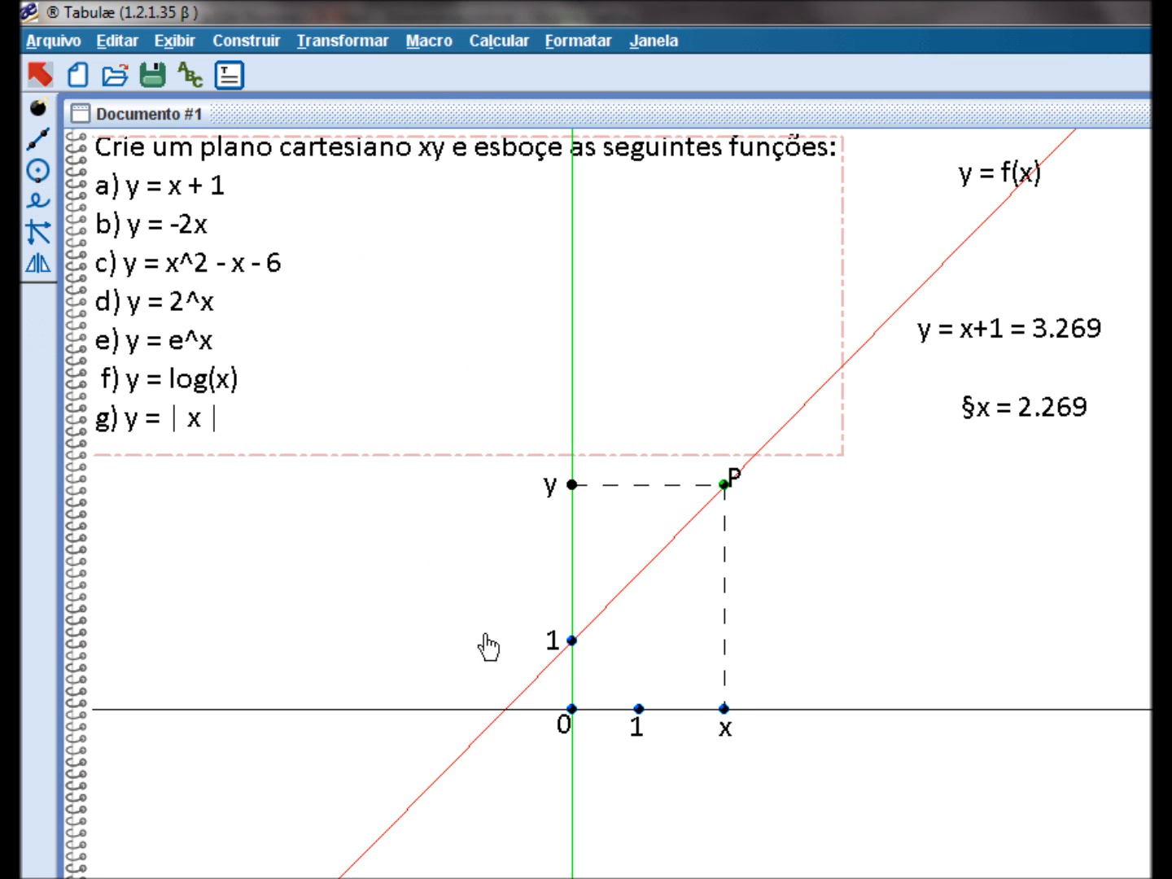
Move point x to about 2.54 and vary the x-axis and y-axis unit points to change the slope of the locus line
drag(730, 723, 743, 761)
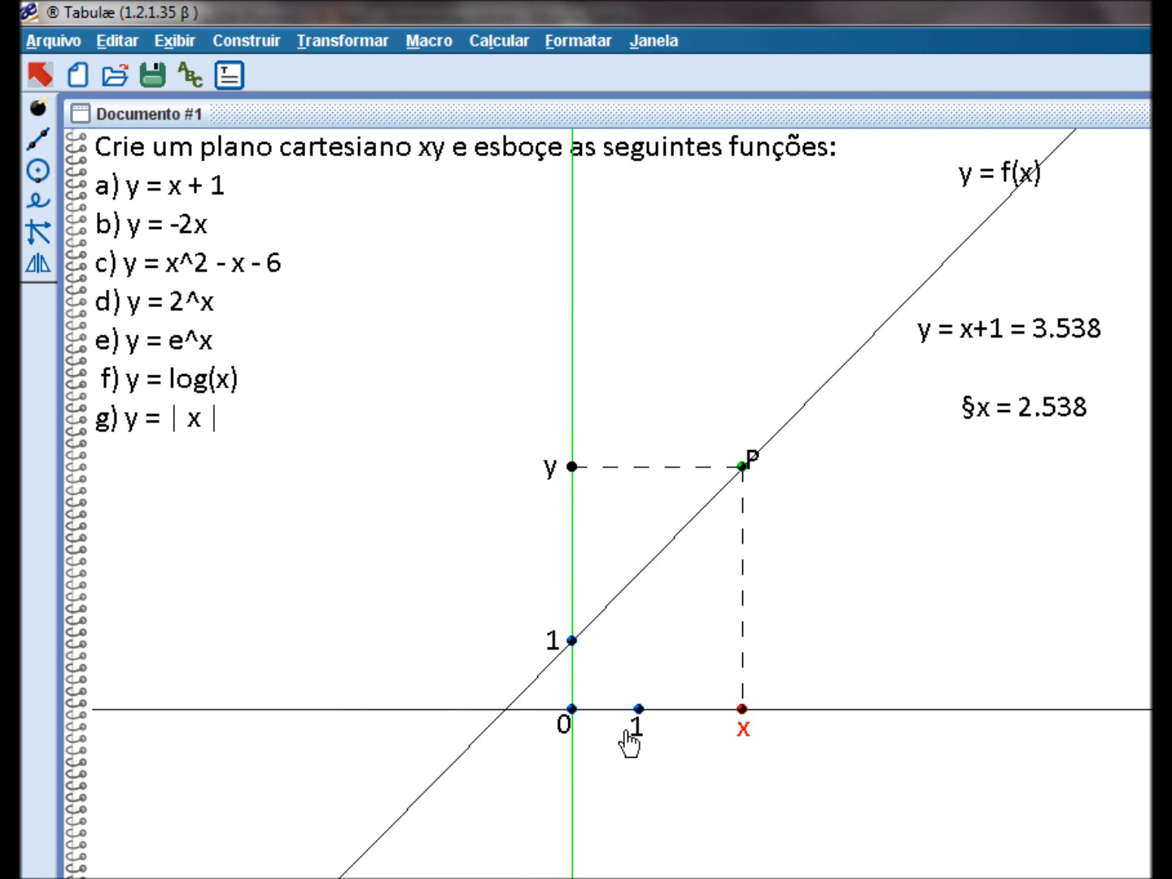
mouse_move(641, 714)
mouse_down()
mouse_move(693, 717)
mouse_move(630, 729)
mouse_up()
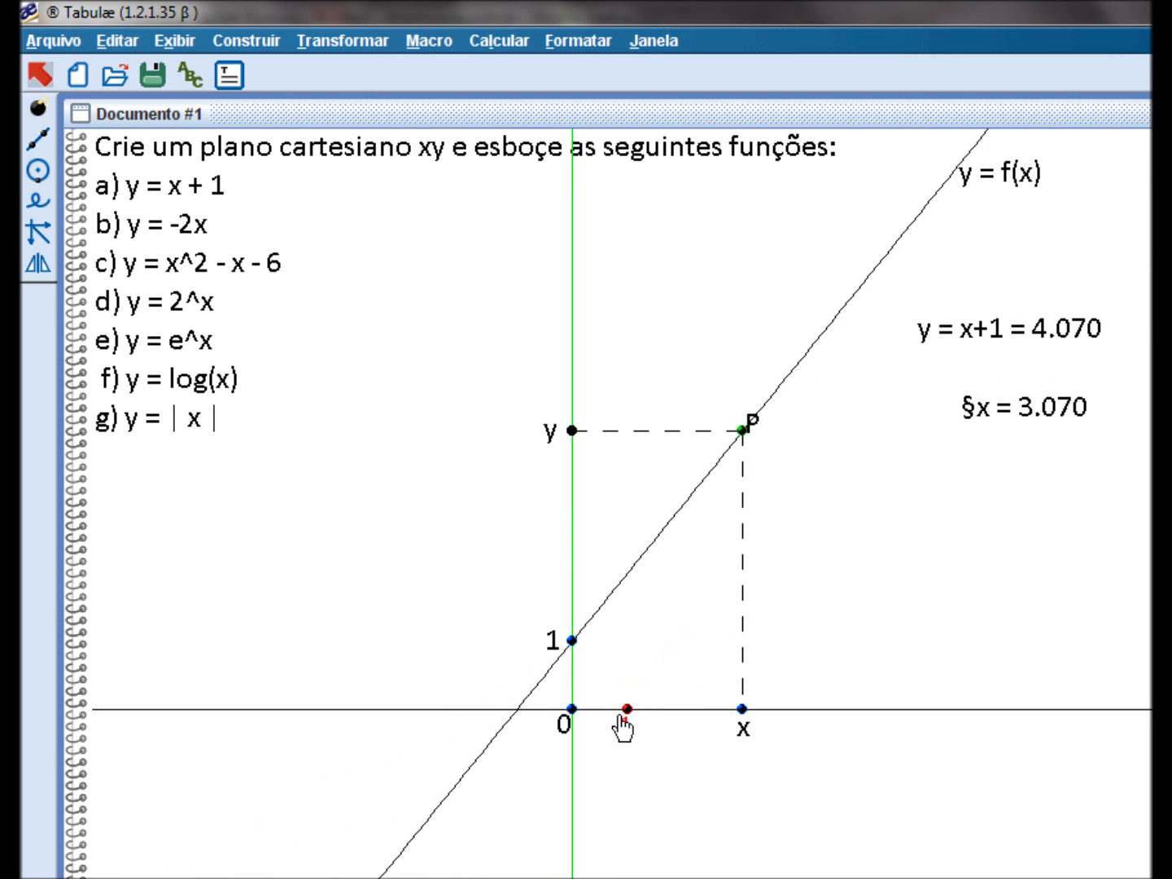
mouse_move(573, 643)
mouse_down()
mouse_move(574, 620)
mouse_move(574, 661)
mouse_move(574, 597)
mouse_move(574, 667)
mouse_up()
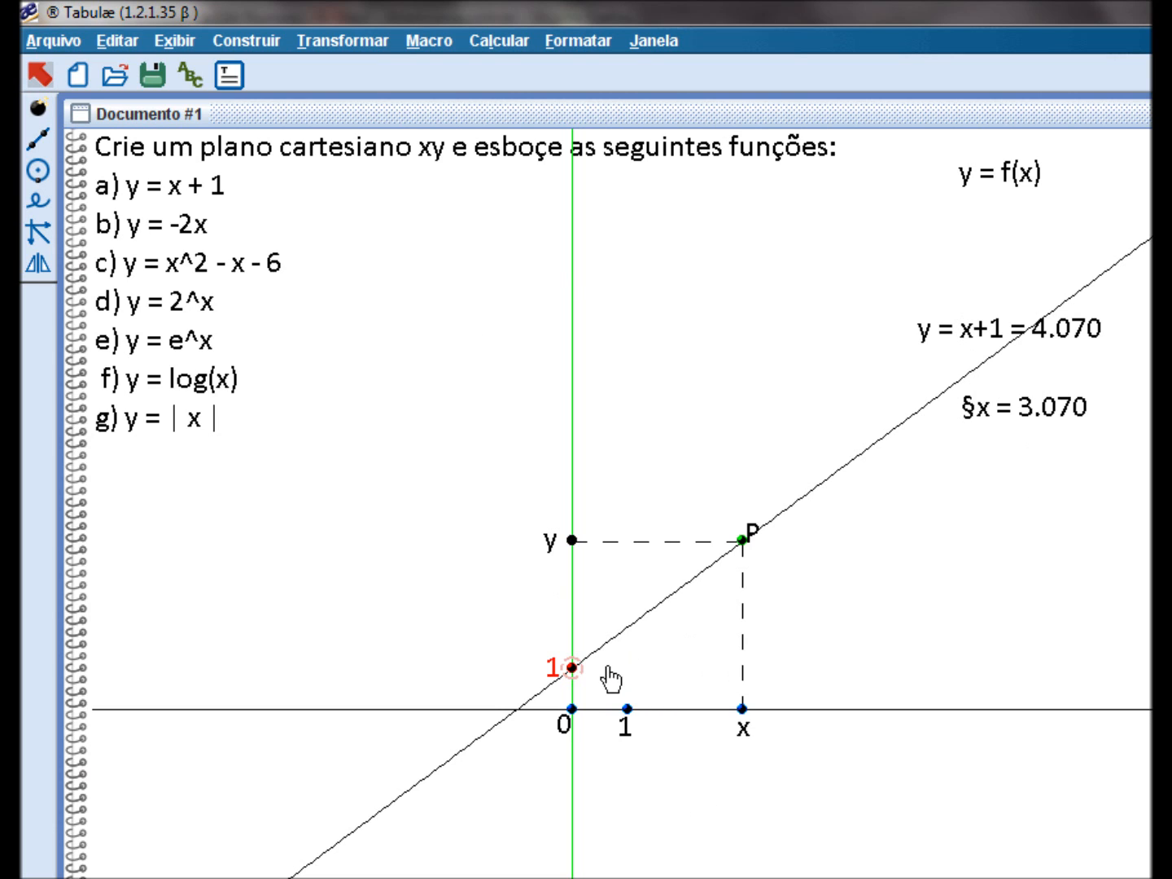
drag(572, 667, 573, 635)
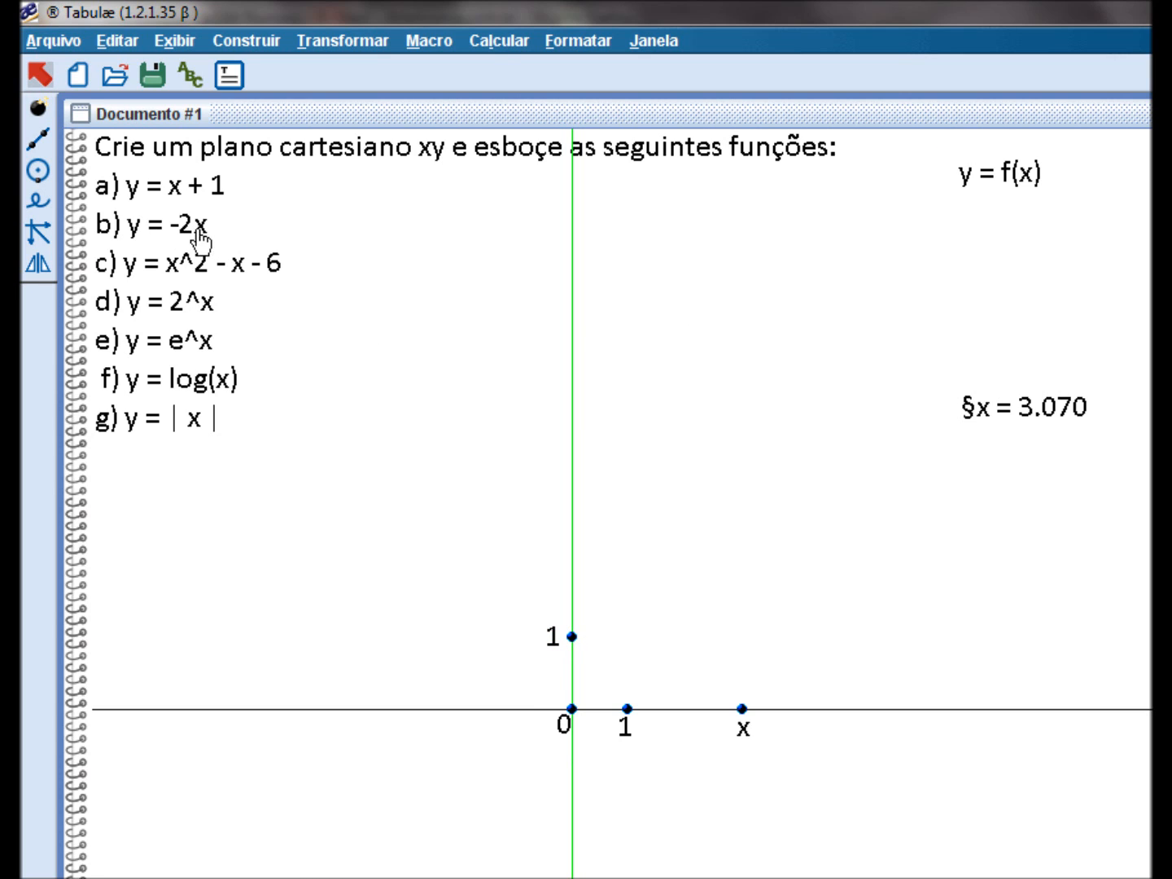
Compute the expression (-2*x) with the calculator, using the existing x measurement
click(494, 39)
click(495, 67)
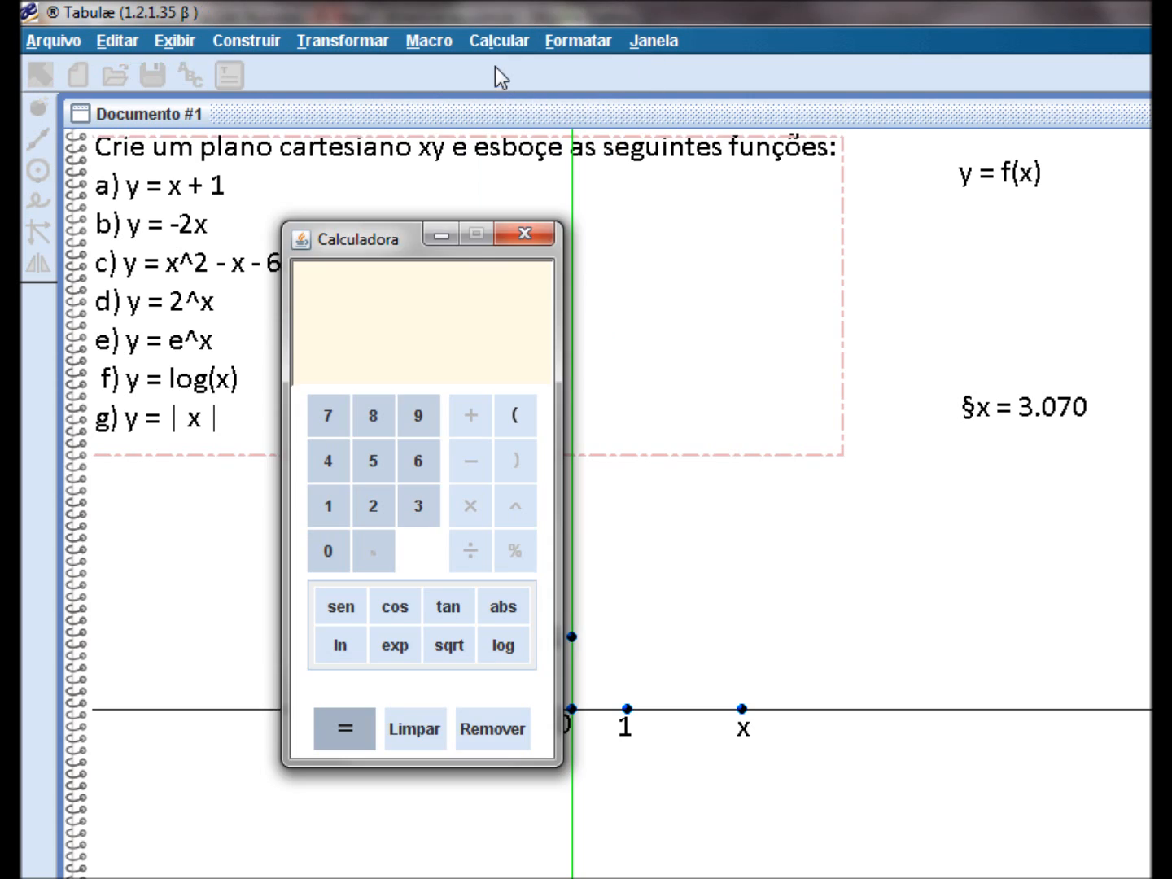
drag(383, 239, 447, 187)
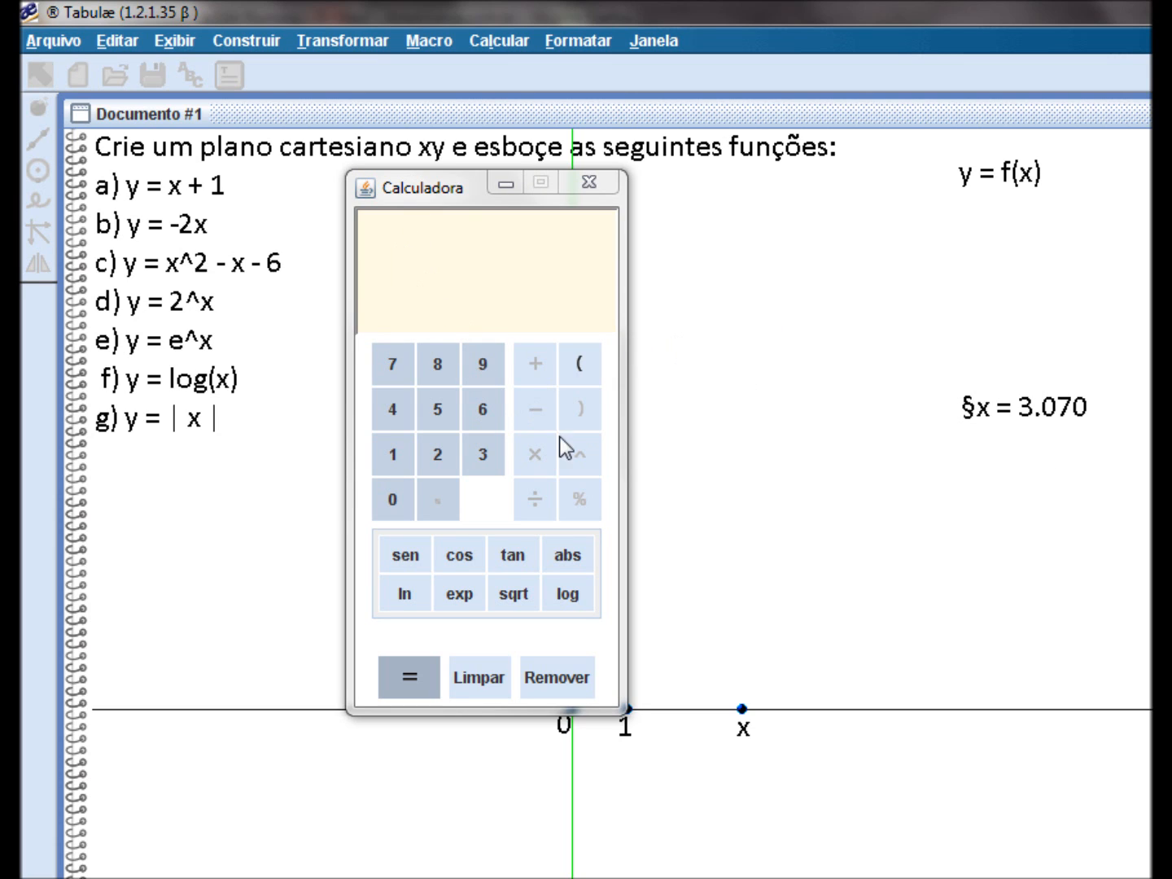
click(578, 367)
click(533, 413)
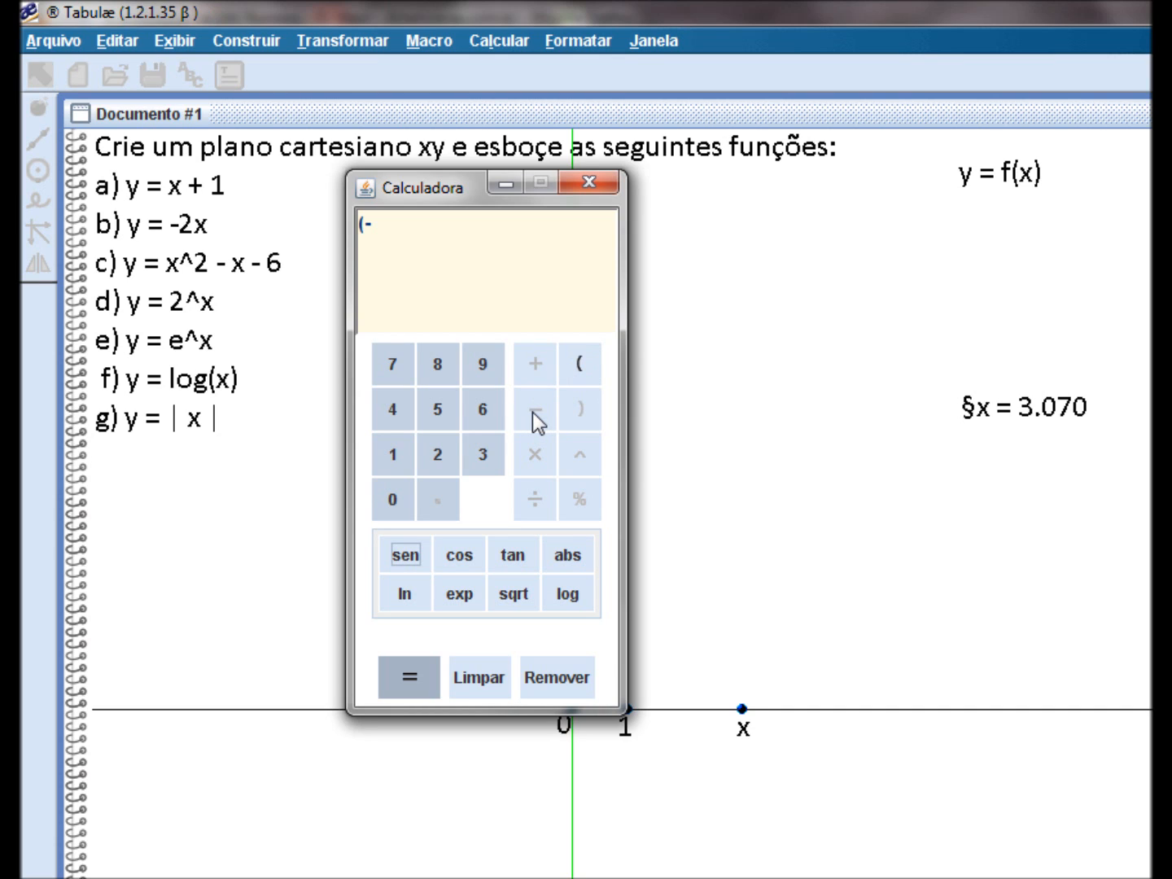
click(435, 450)
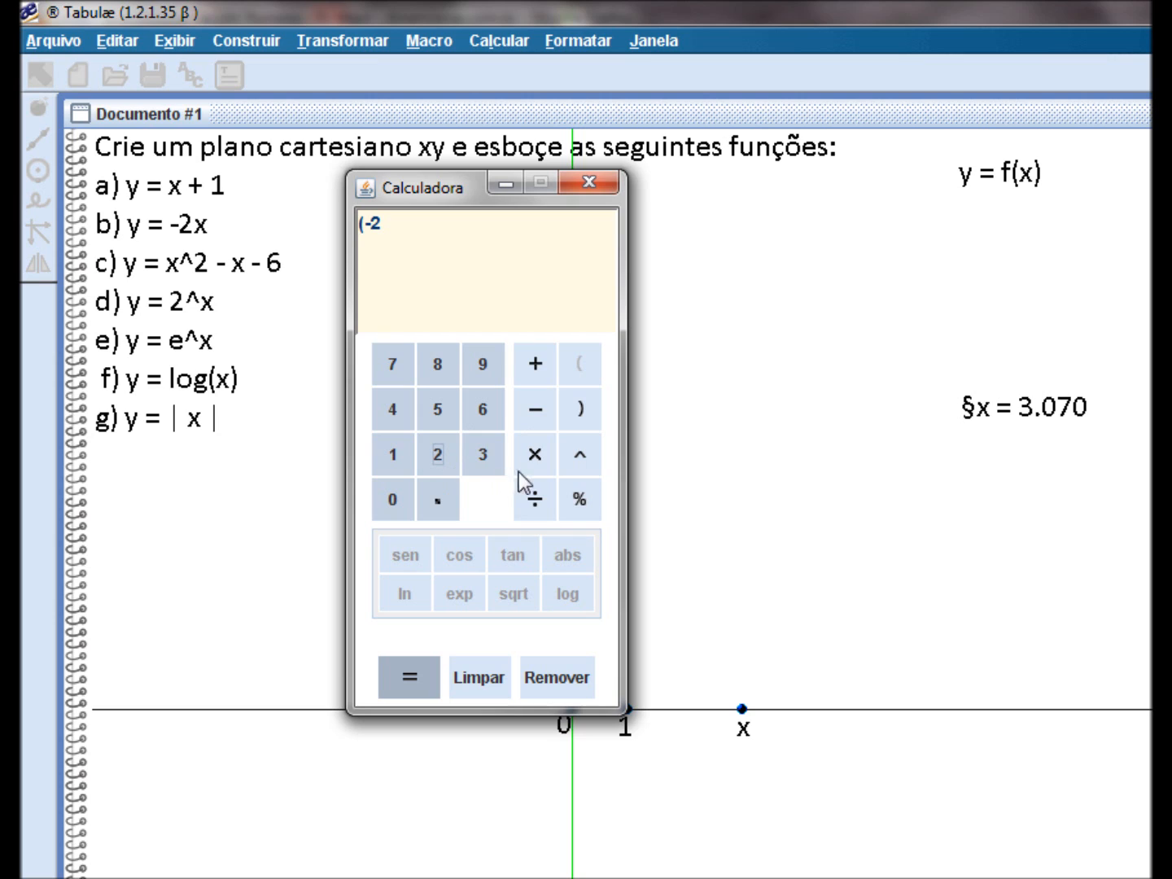
click(535, 455)
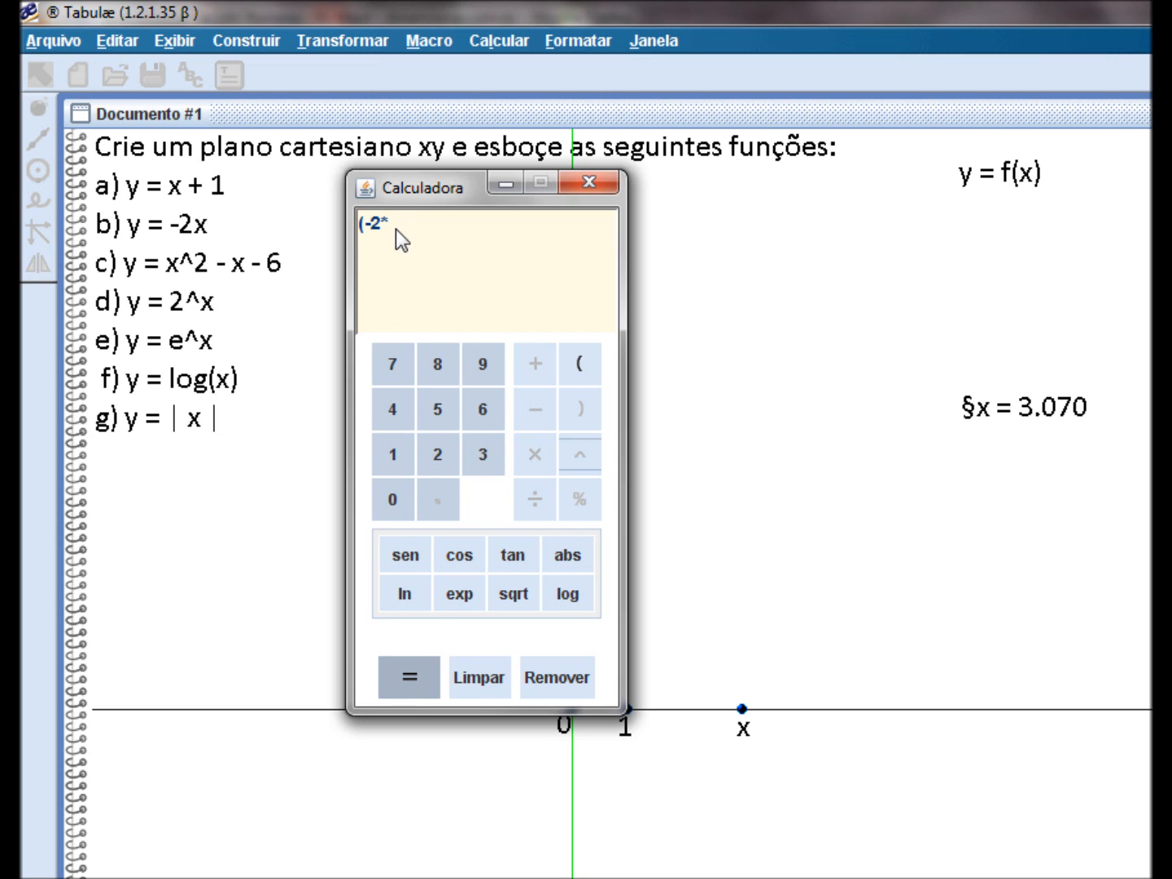
click(1001, 419)
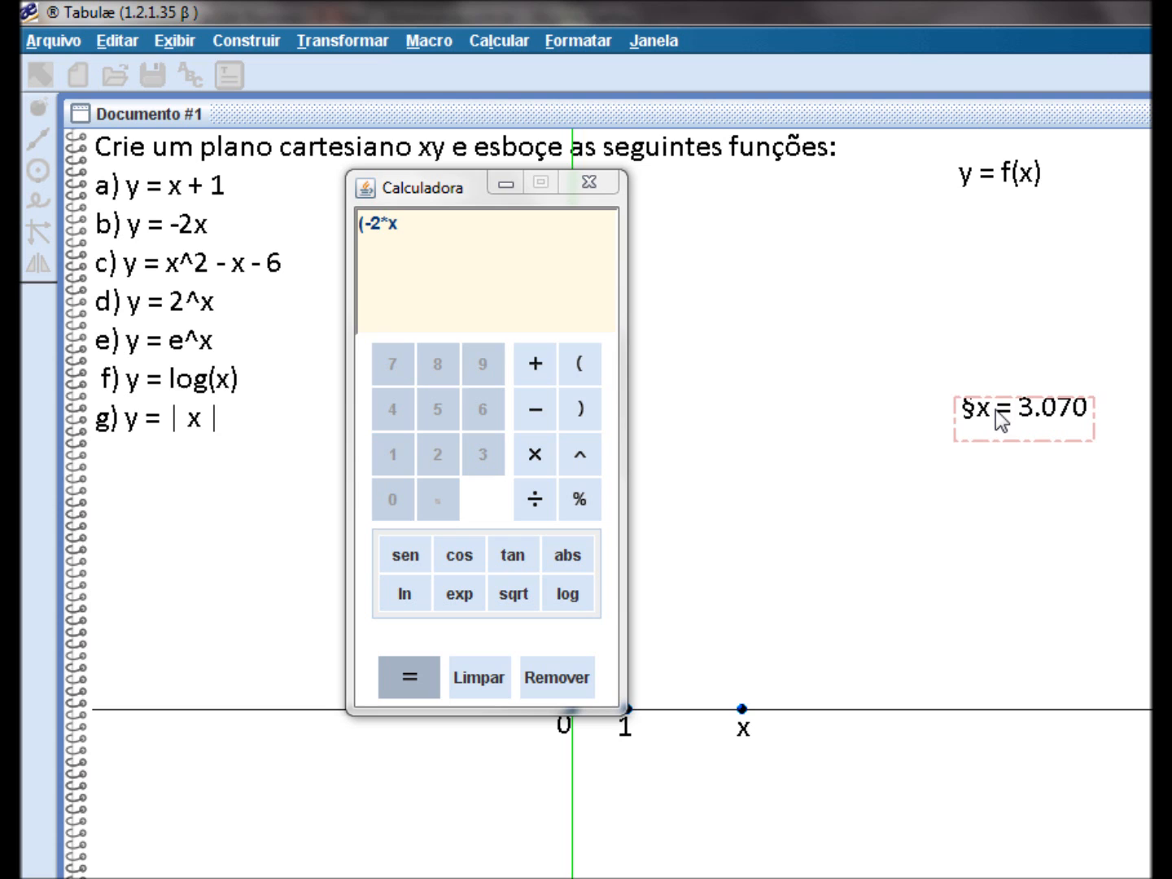
click(579, 409)
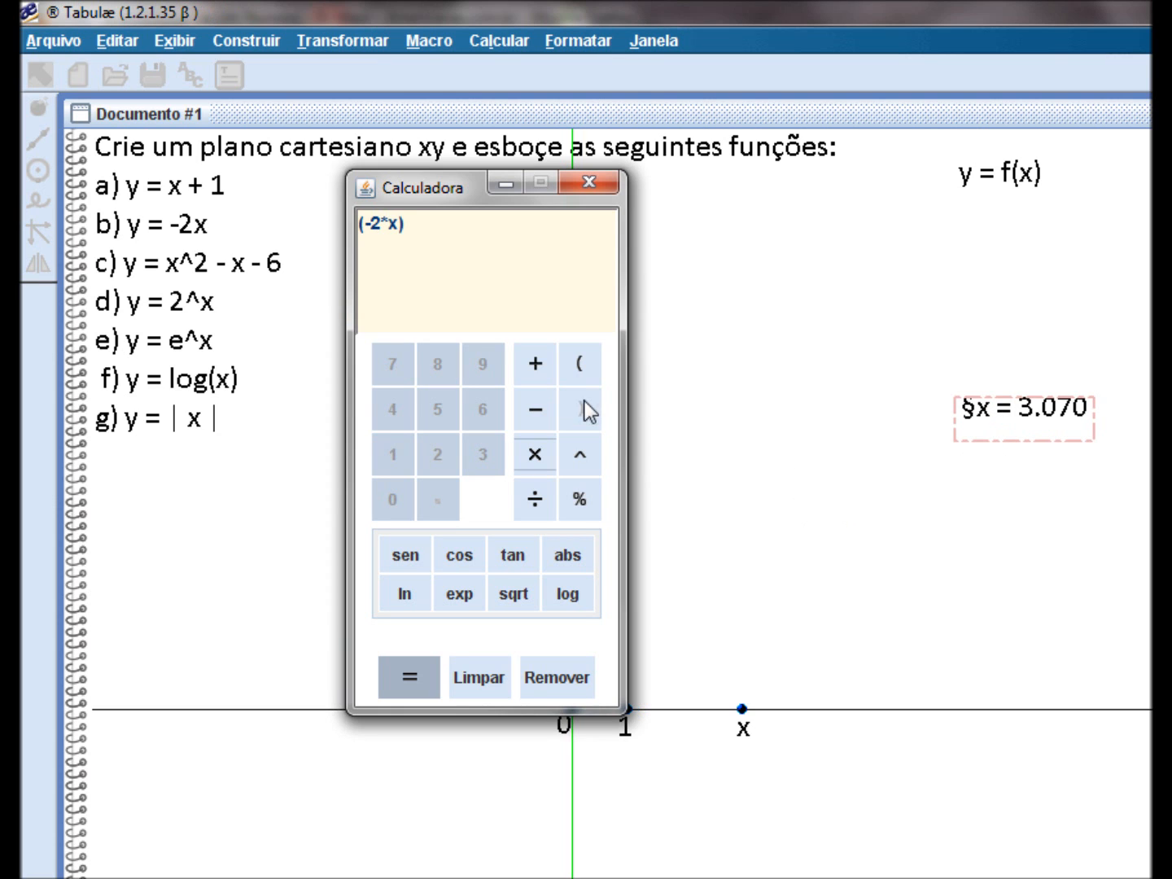
click(410, 677)
Place the (-2*x) result between the y = f(x) label and the x measurement, and name it y
drag(343, 319, 981, 322)
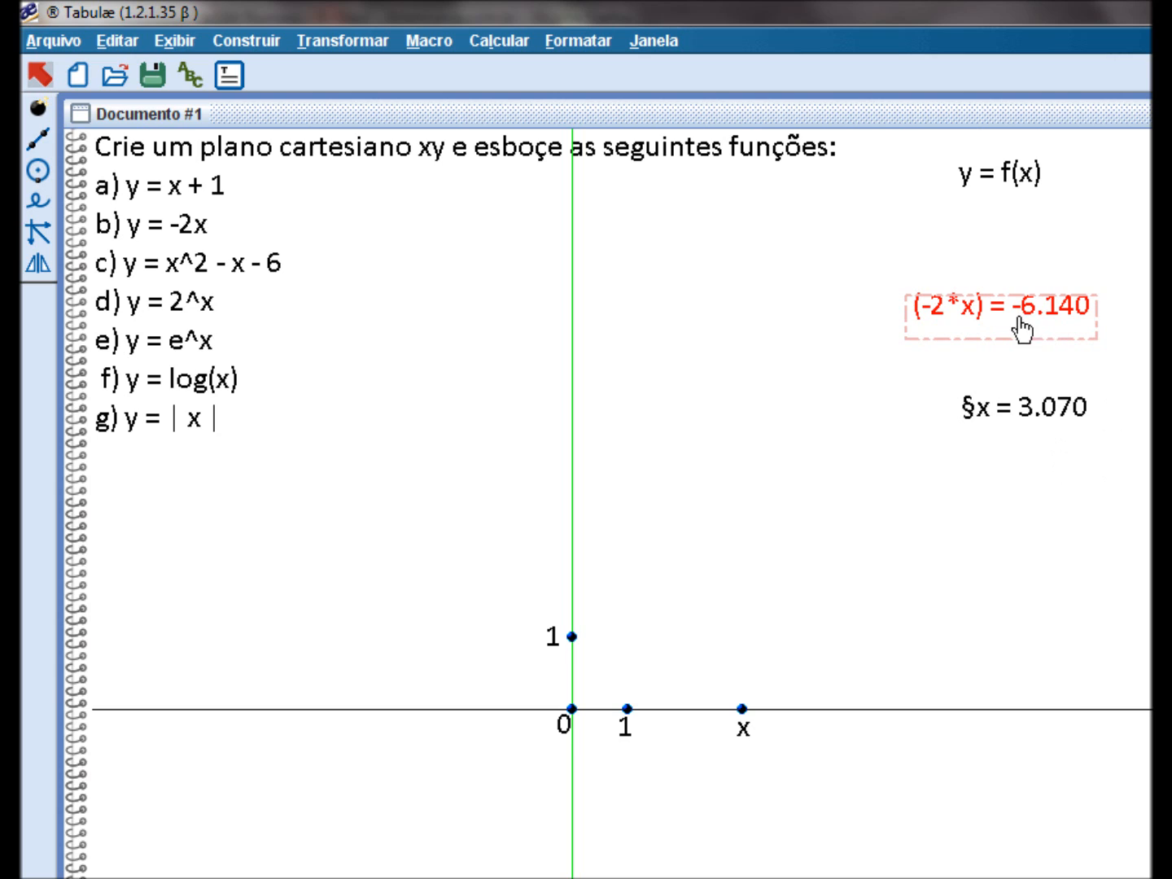
click(190, 73)
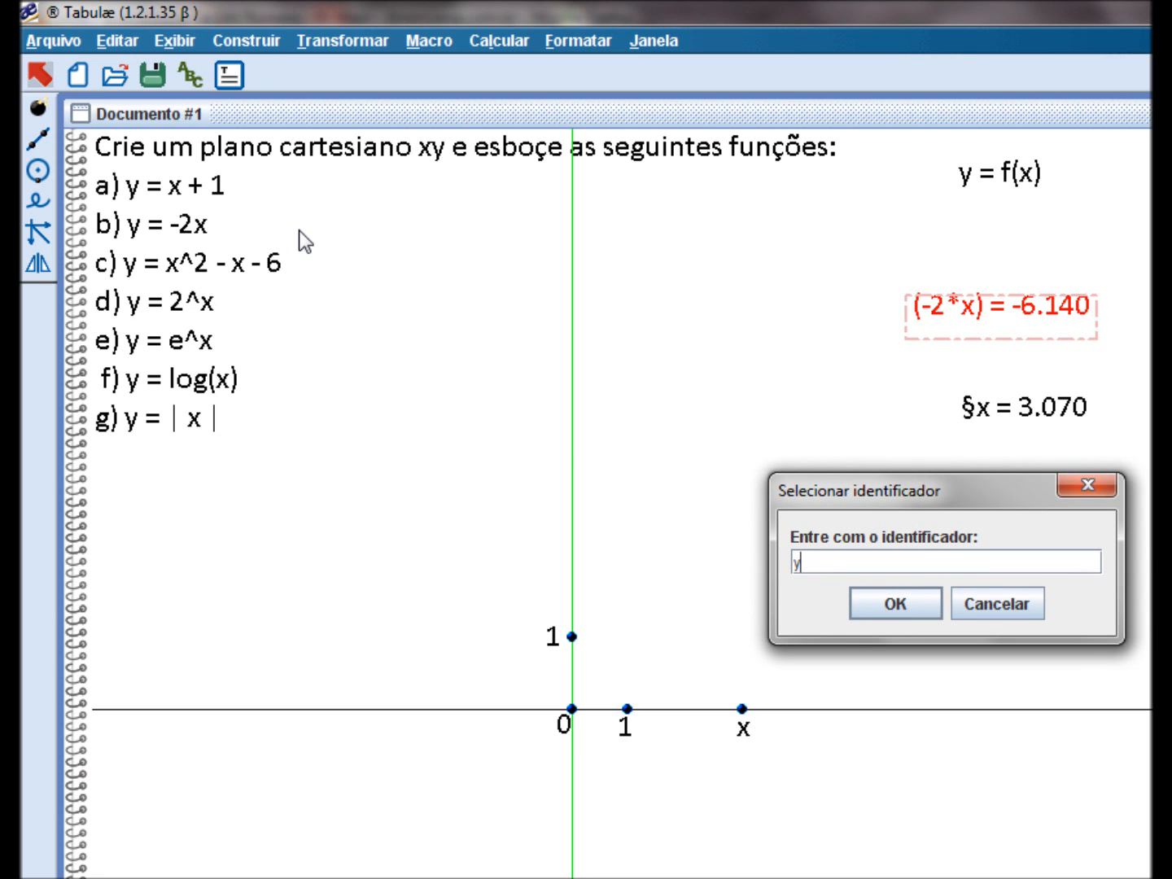
key(Return)
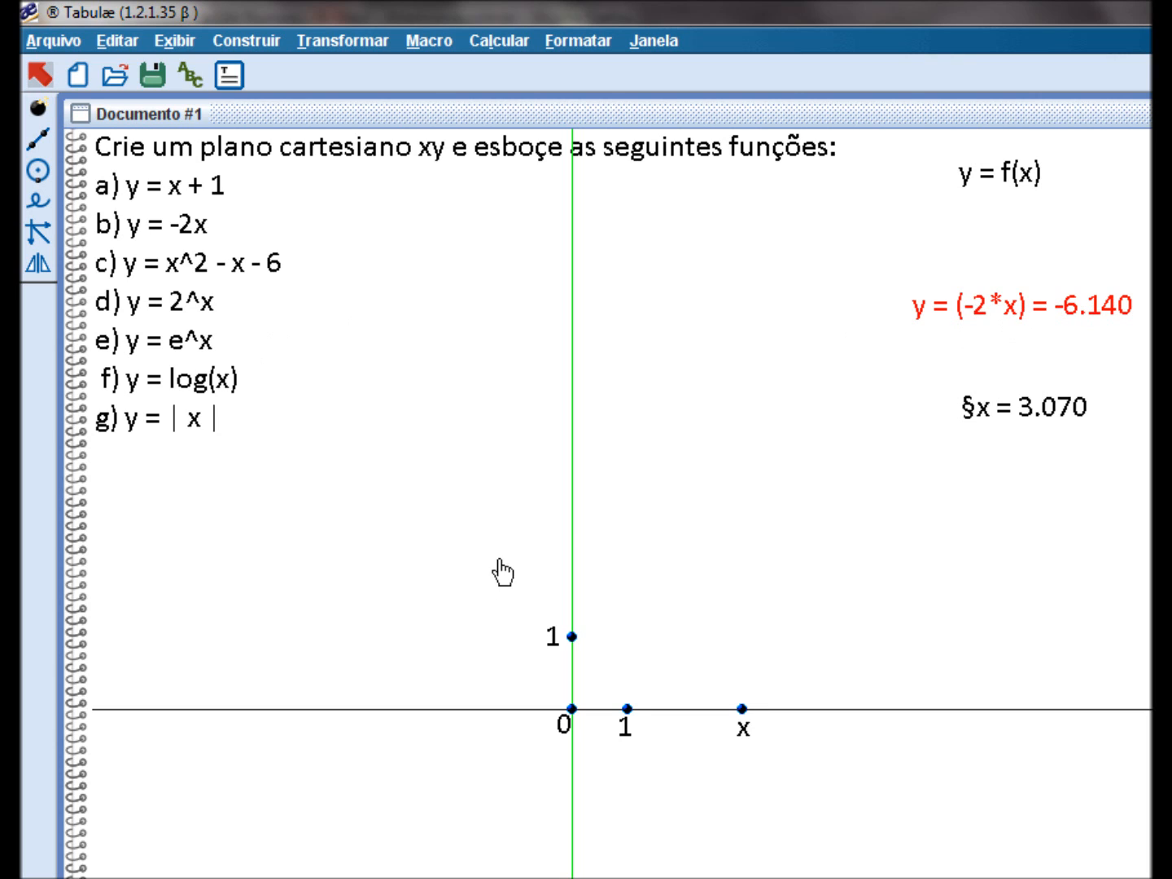
Plot the y value on the y-axis by dilating its unit point about the origin with y = (-2*x) as the factor
click(36, 271)
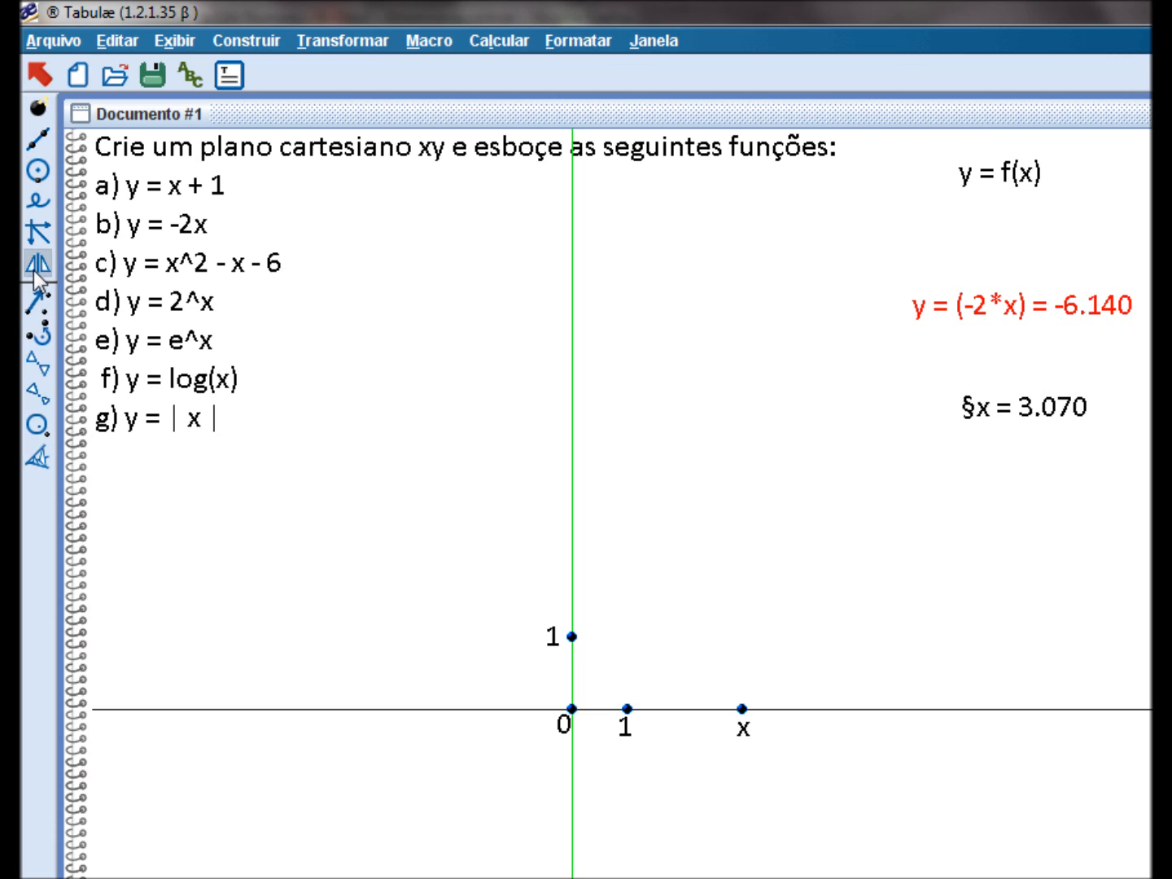
click(570, 707)
click(572, 709)
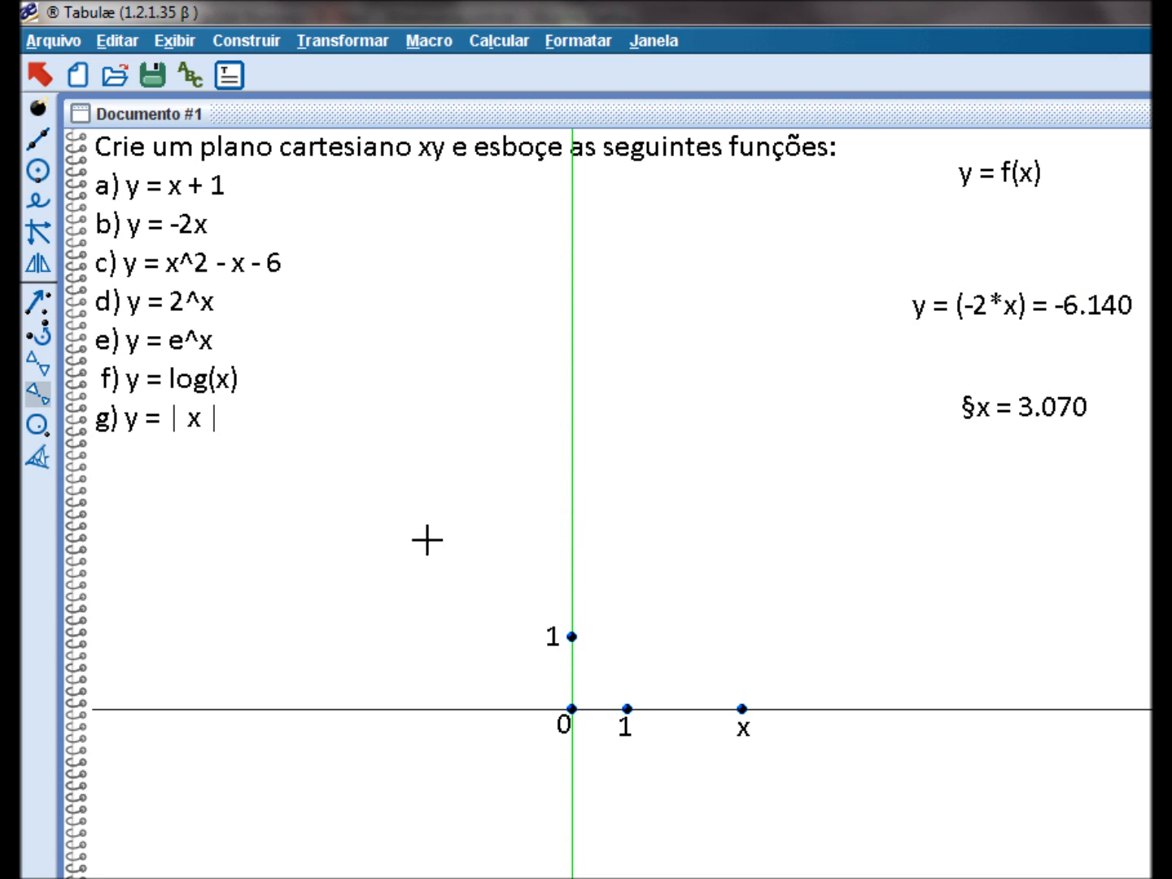
click(38, 75)
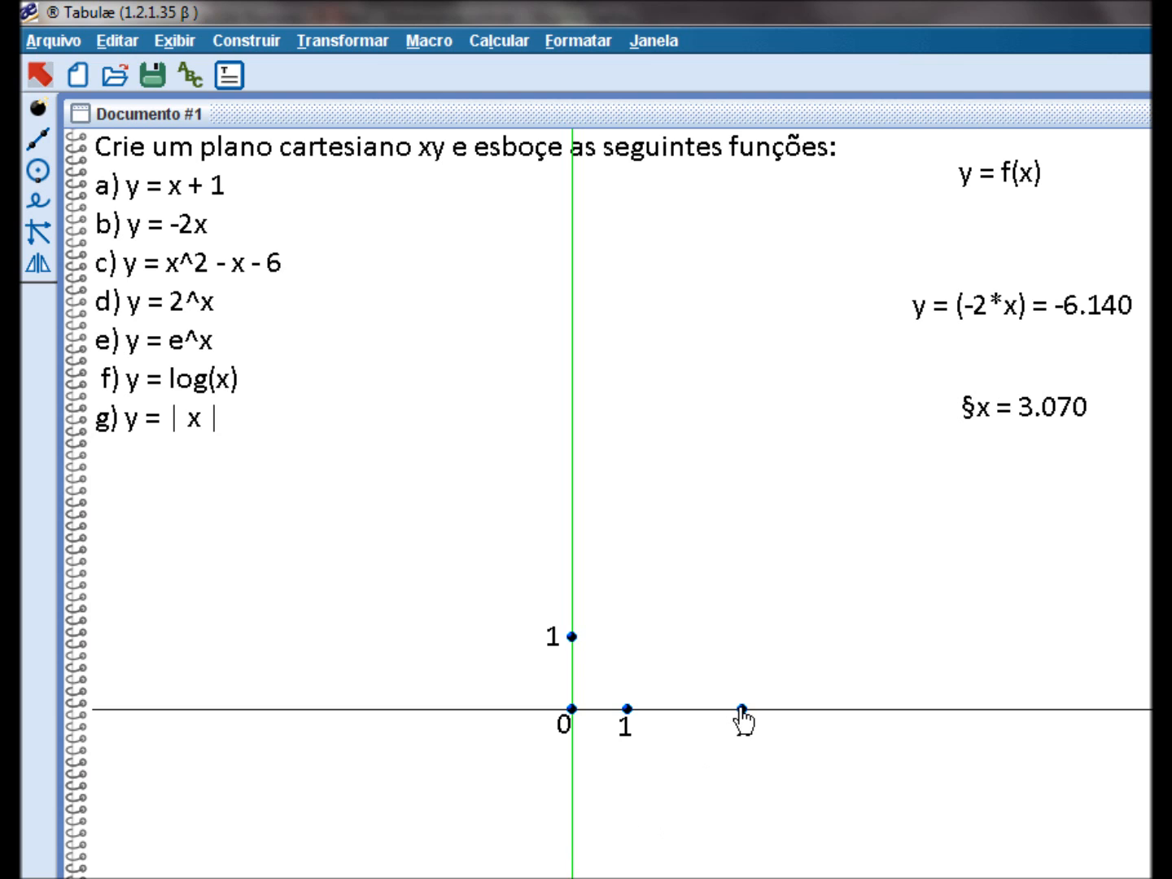
Shorten the y-axis unit and move point x to about -3.385 on the x-axis
drag(742, 709, 481, 709)
drag(573, 638, 572, 683)
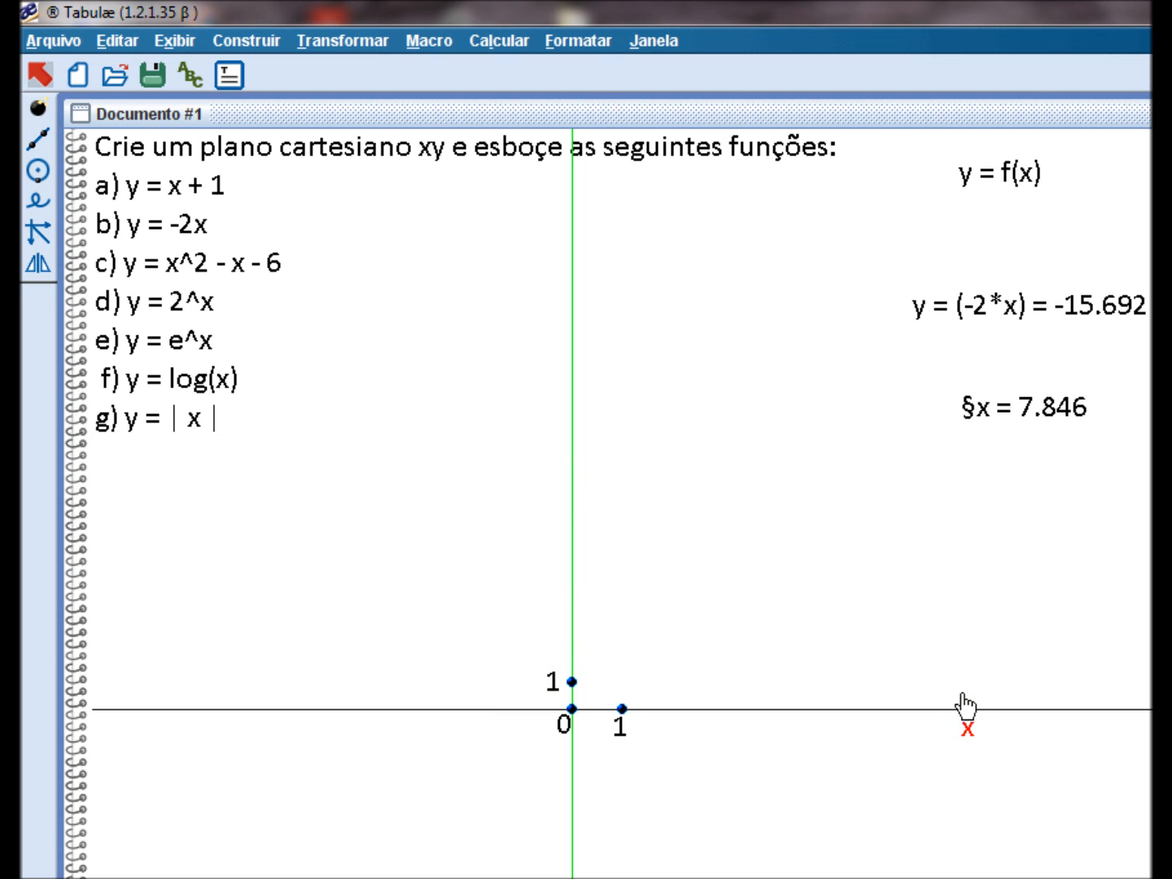
drag(967, 710, 406, 709)
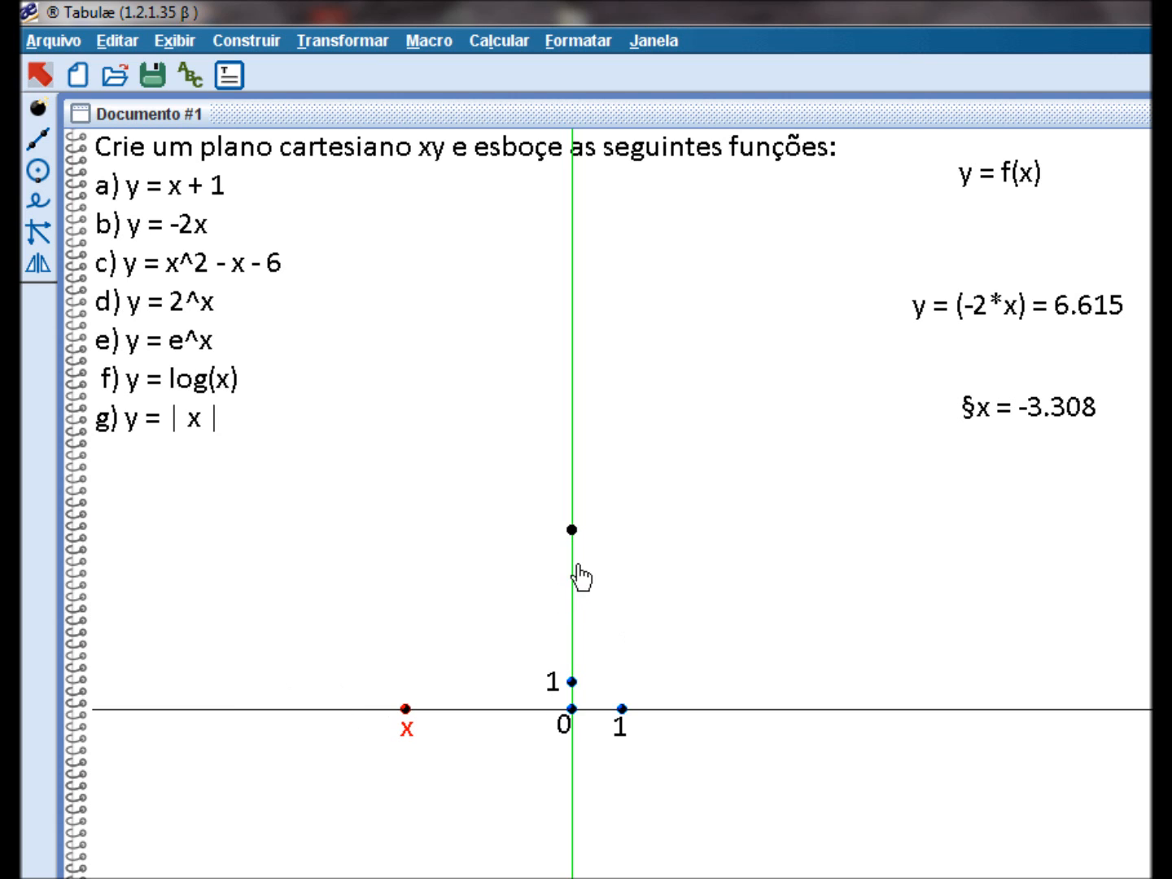
drag(406, 708, 403, 709)
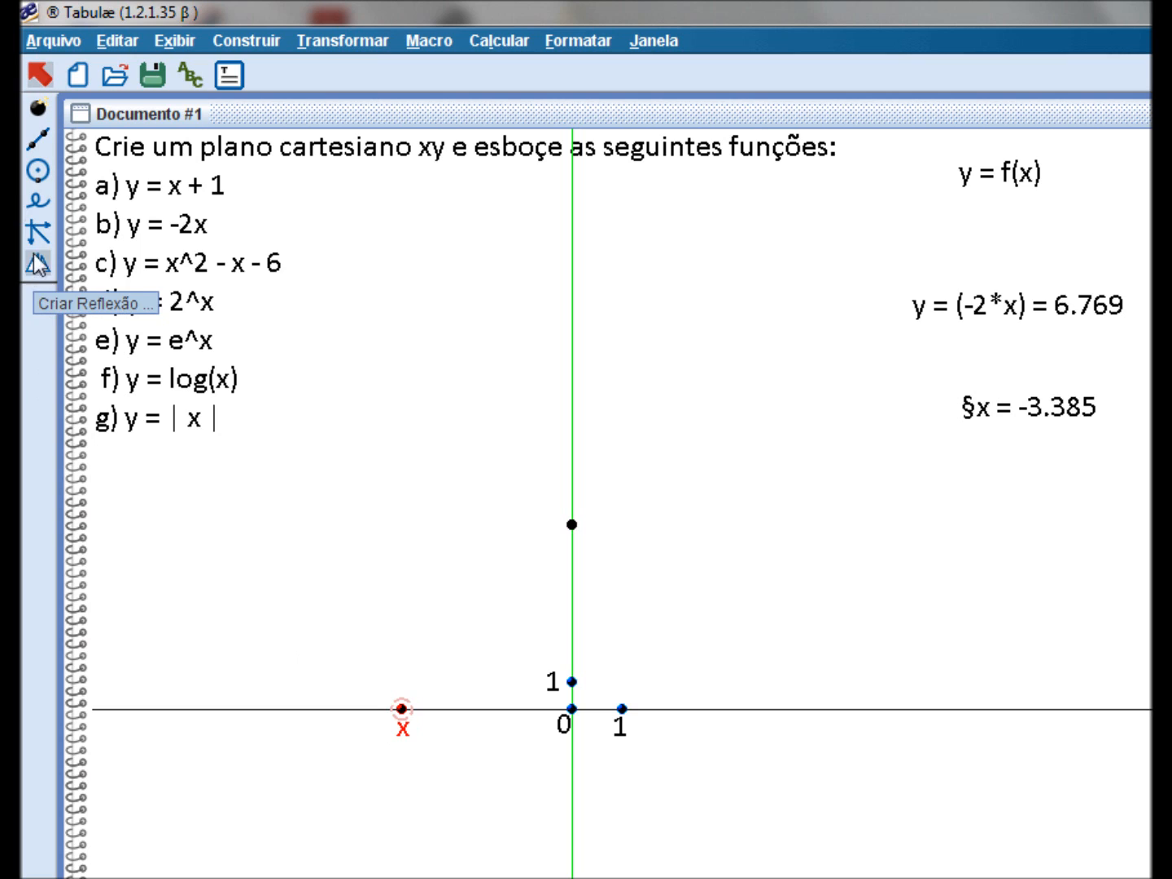
Construct the midpoint between point x and the plotted y value on the y-axis
click(36, 145)
click(38, 106)
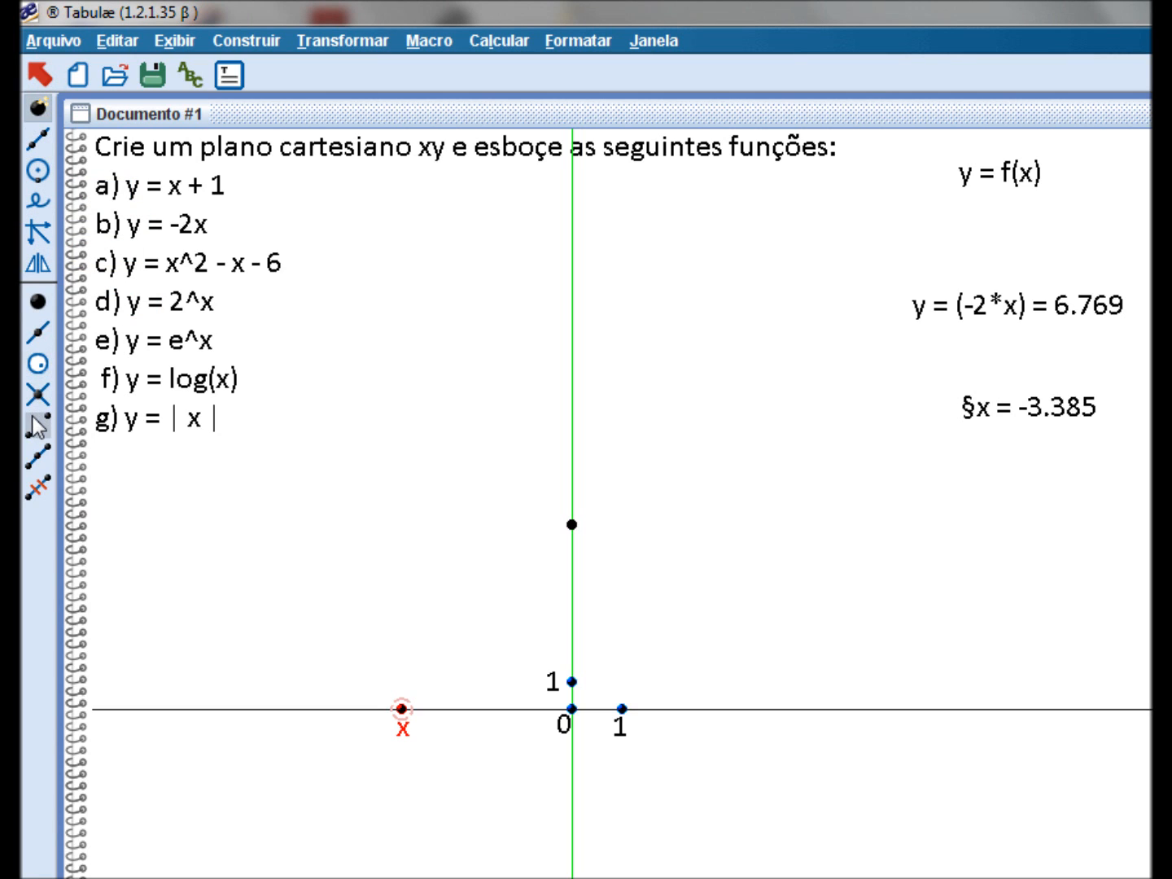
click(35, 423)
click(399, 708)
click(573, 525)
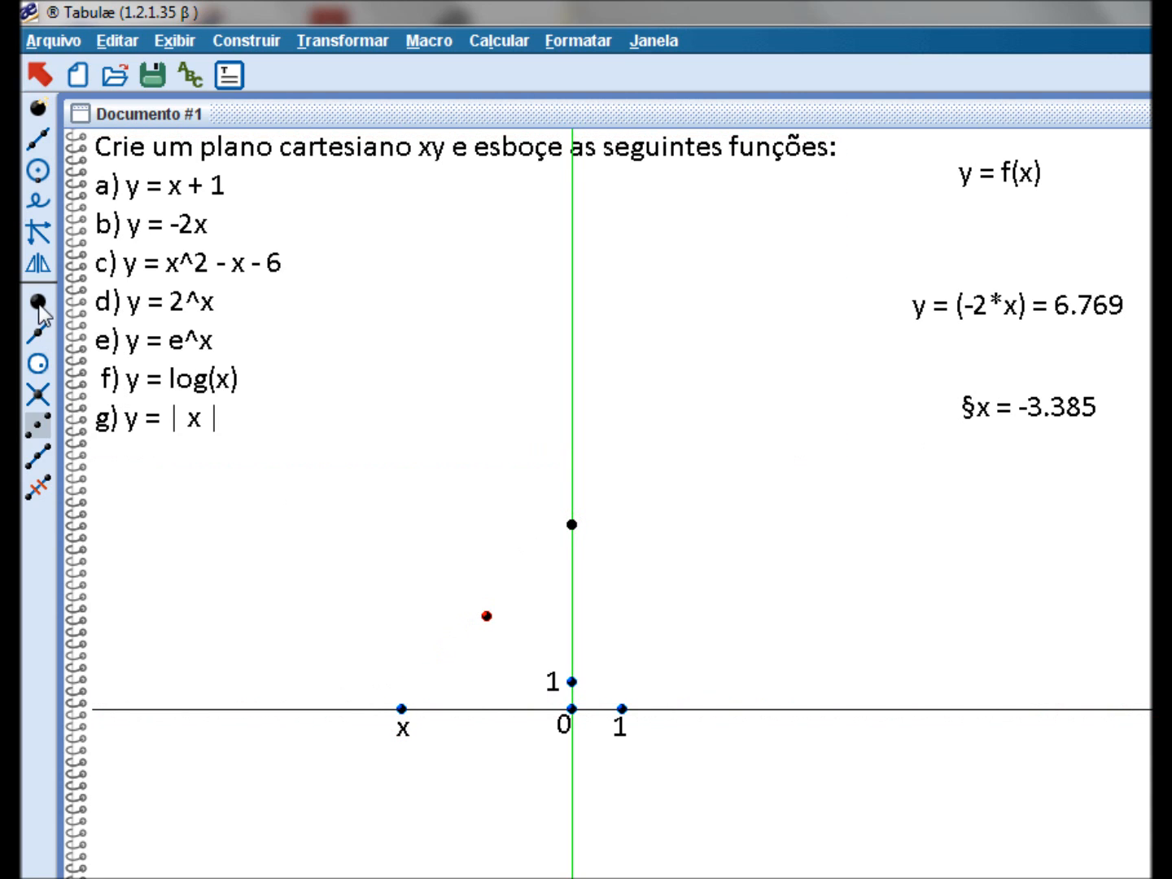
Reflect the origin through the midpoint between x and the plotted y value, and name the resulting point P
click(39, 262)
click(37, 359)
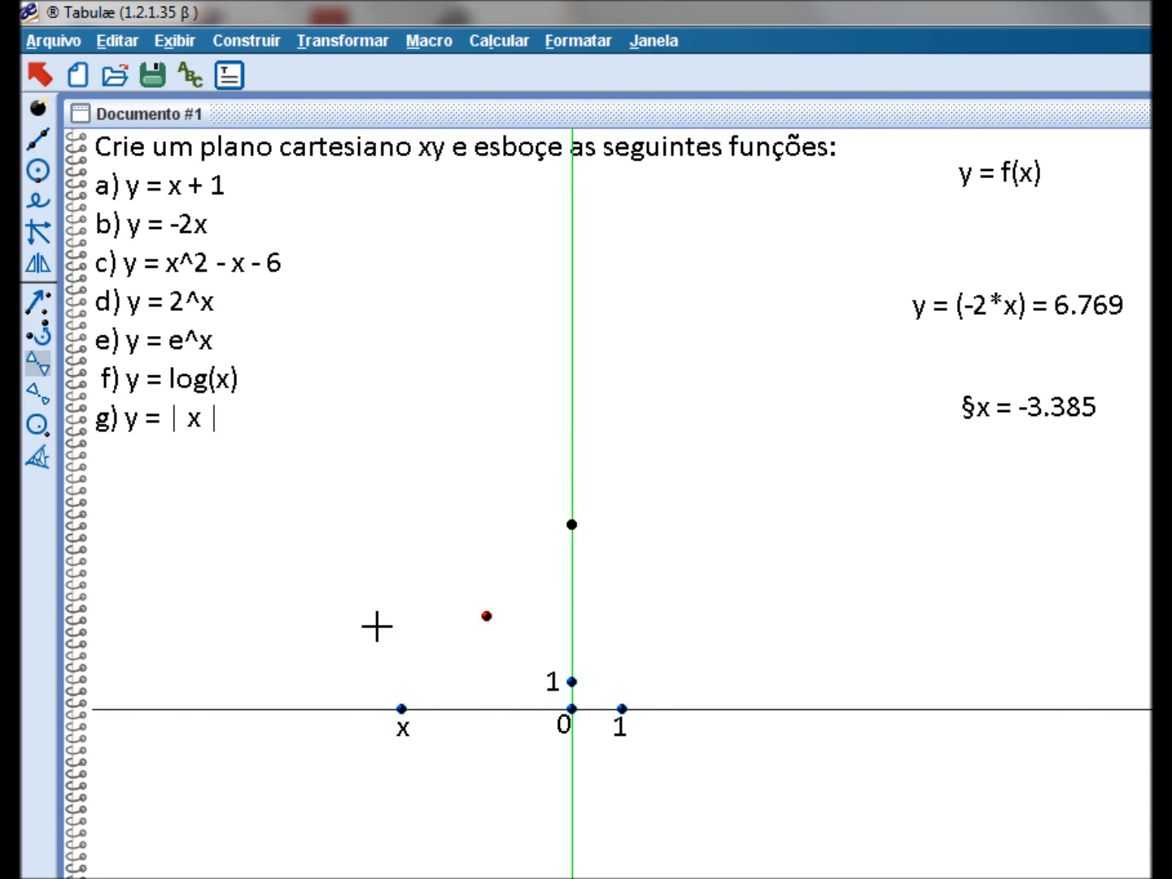
click(488, 616)
click(572, 708)
click(241, 155)
click(189, 76)
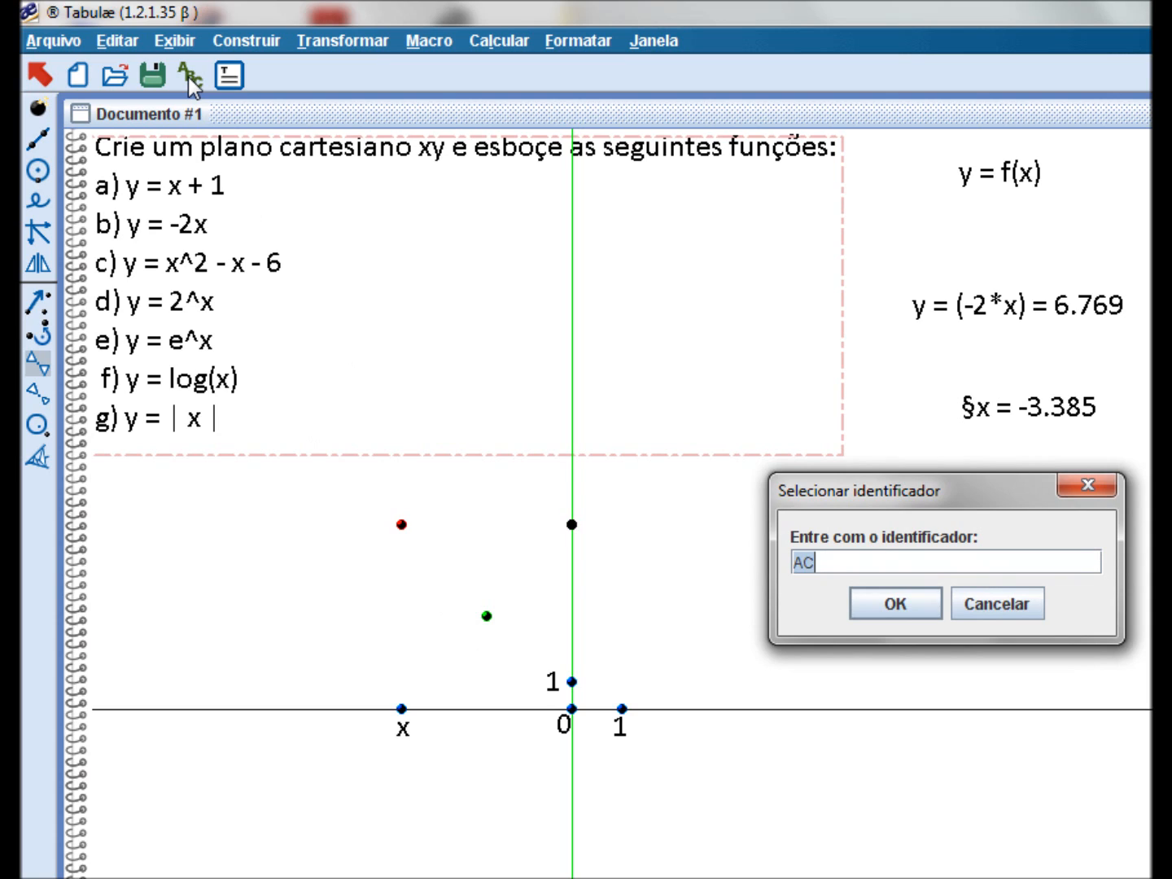
key(Return)
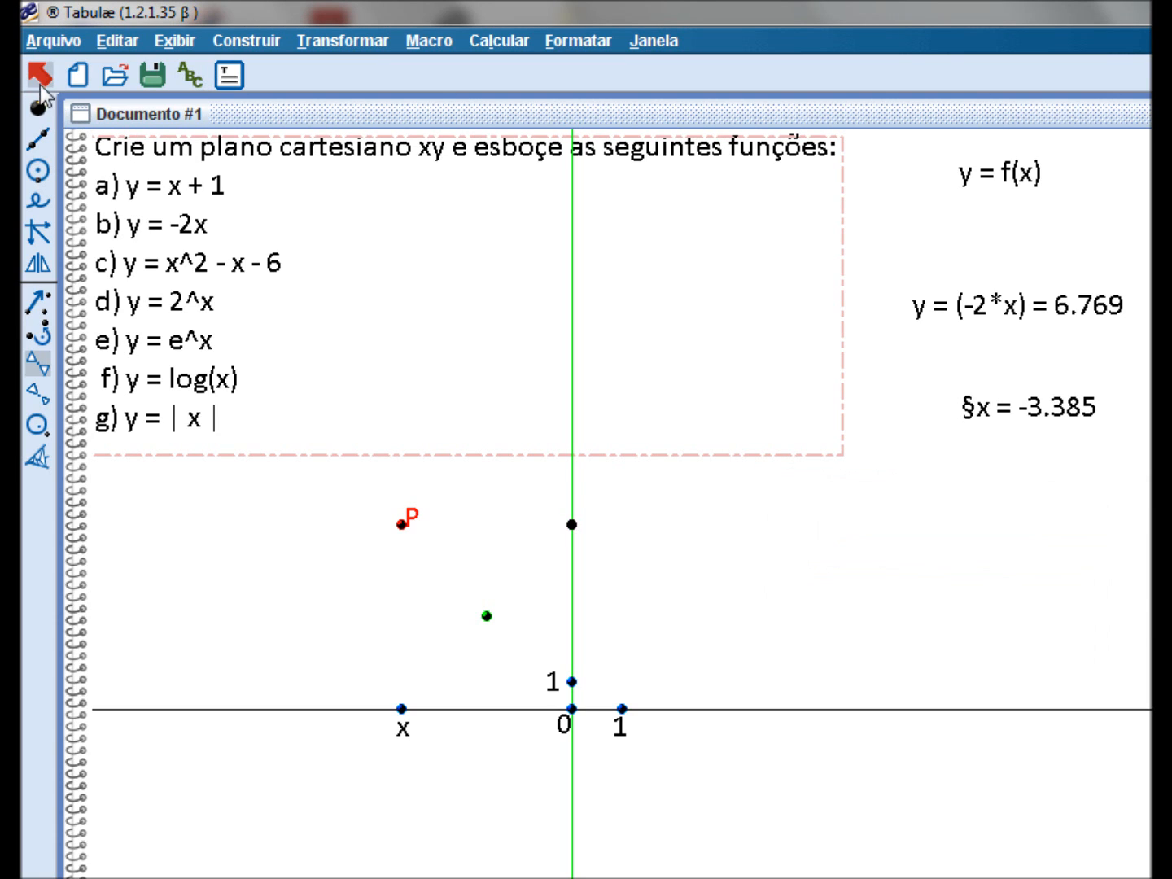
Name the plotted value point on the y-axis y and set its label slightly clear of the point
click(41, 79)
click(571, 525)
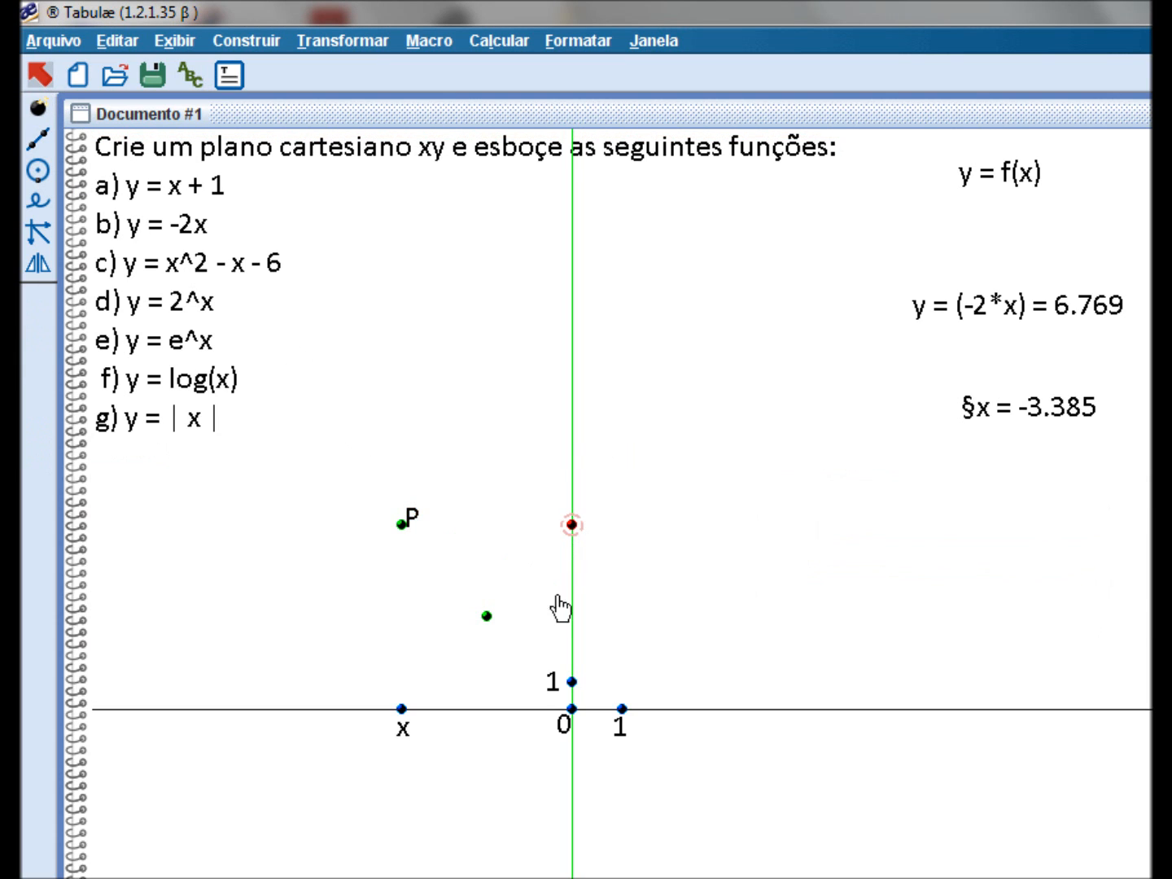
click(190, 73)
text(y)
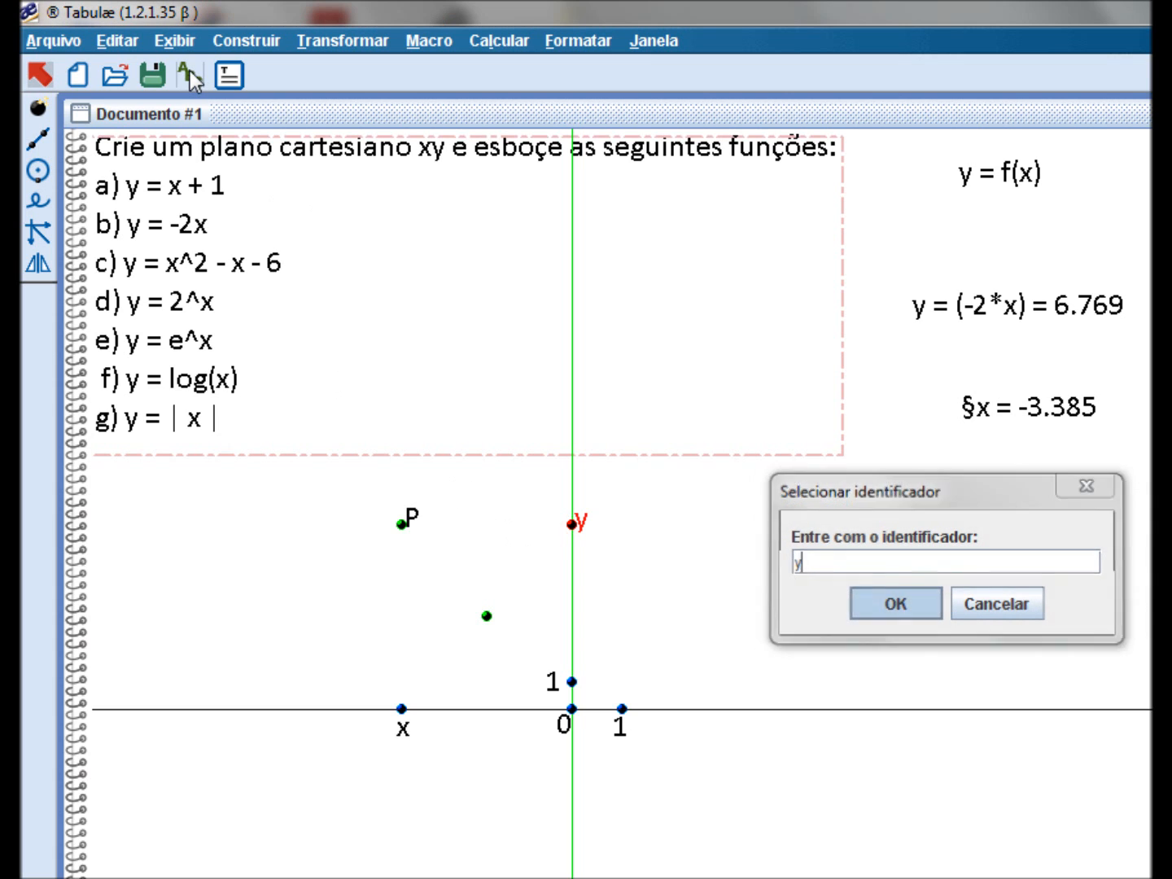
key(Return)
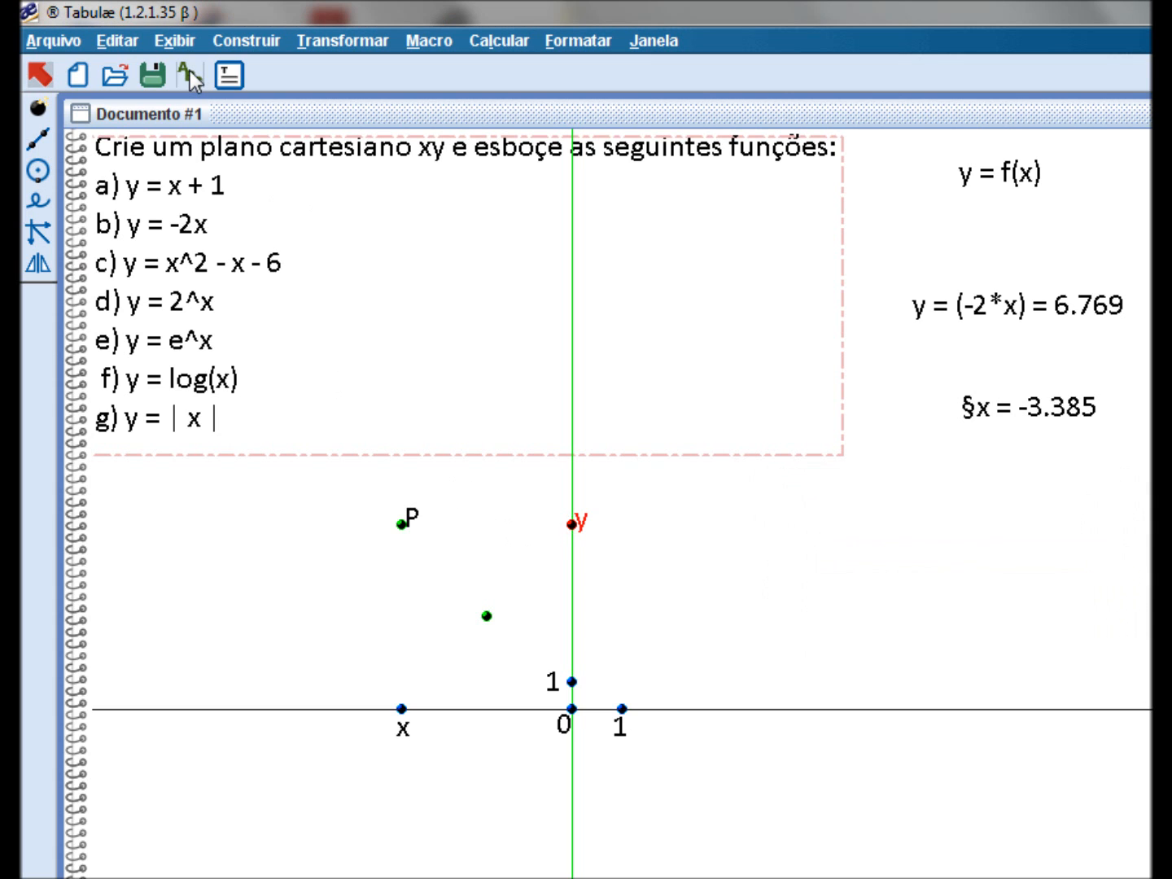
click(586, 539)
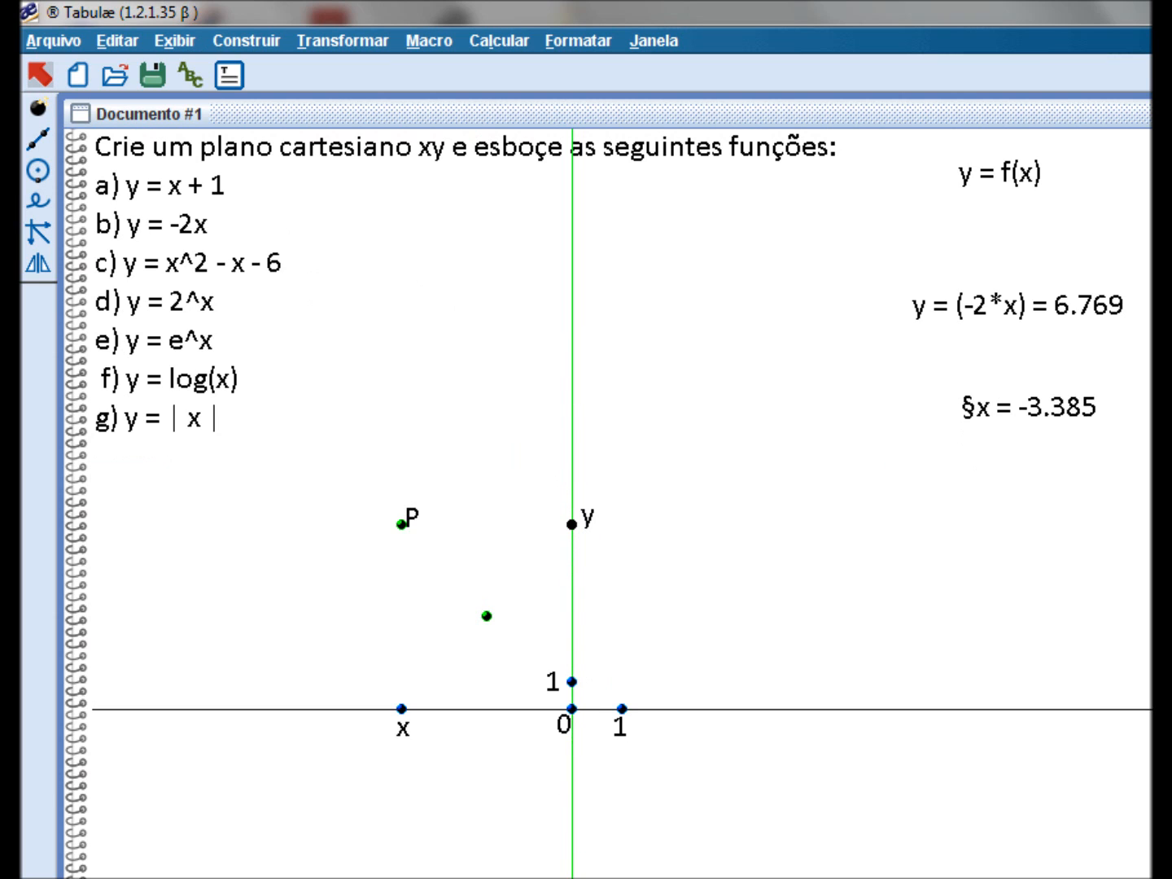
click(574, 783)
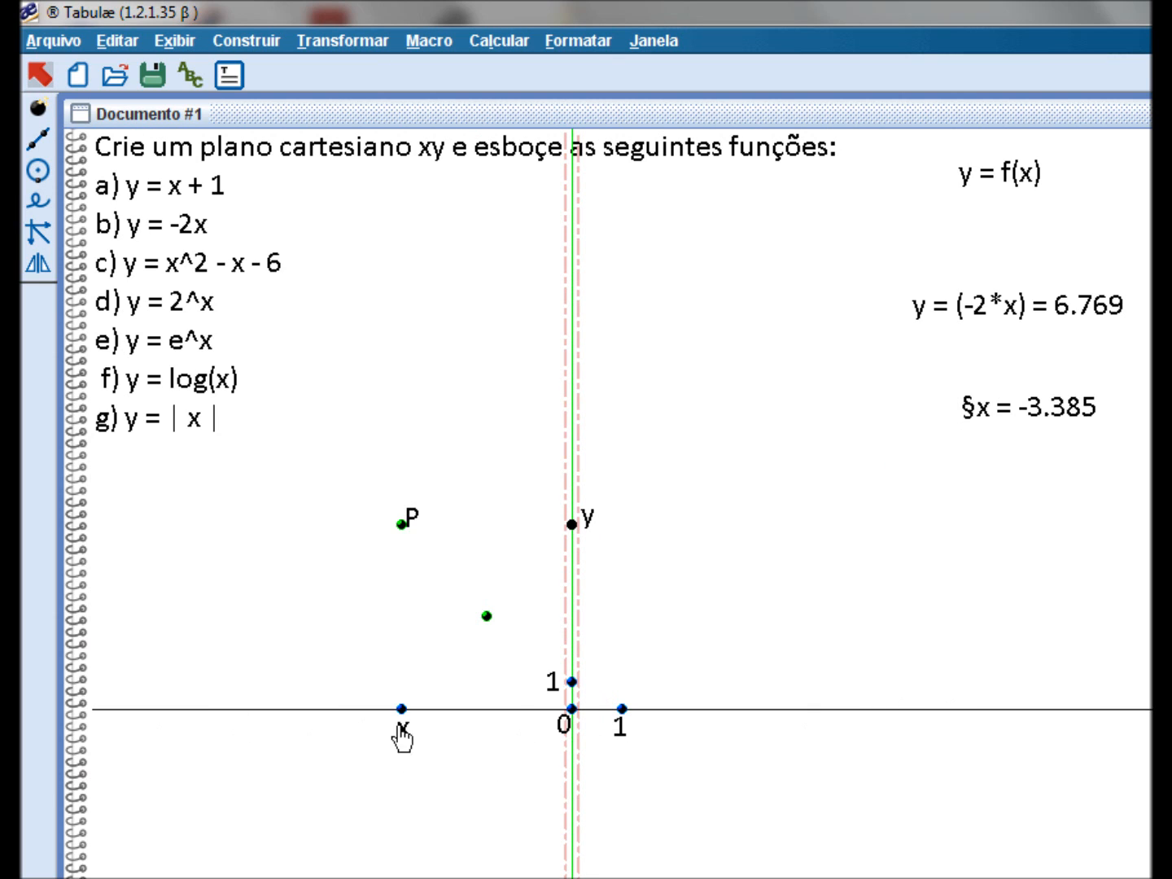
click(725, 709)
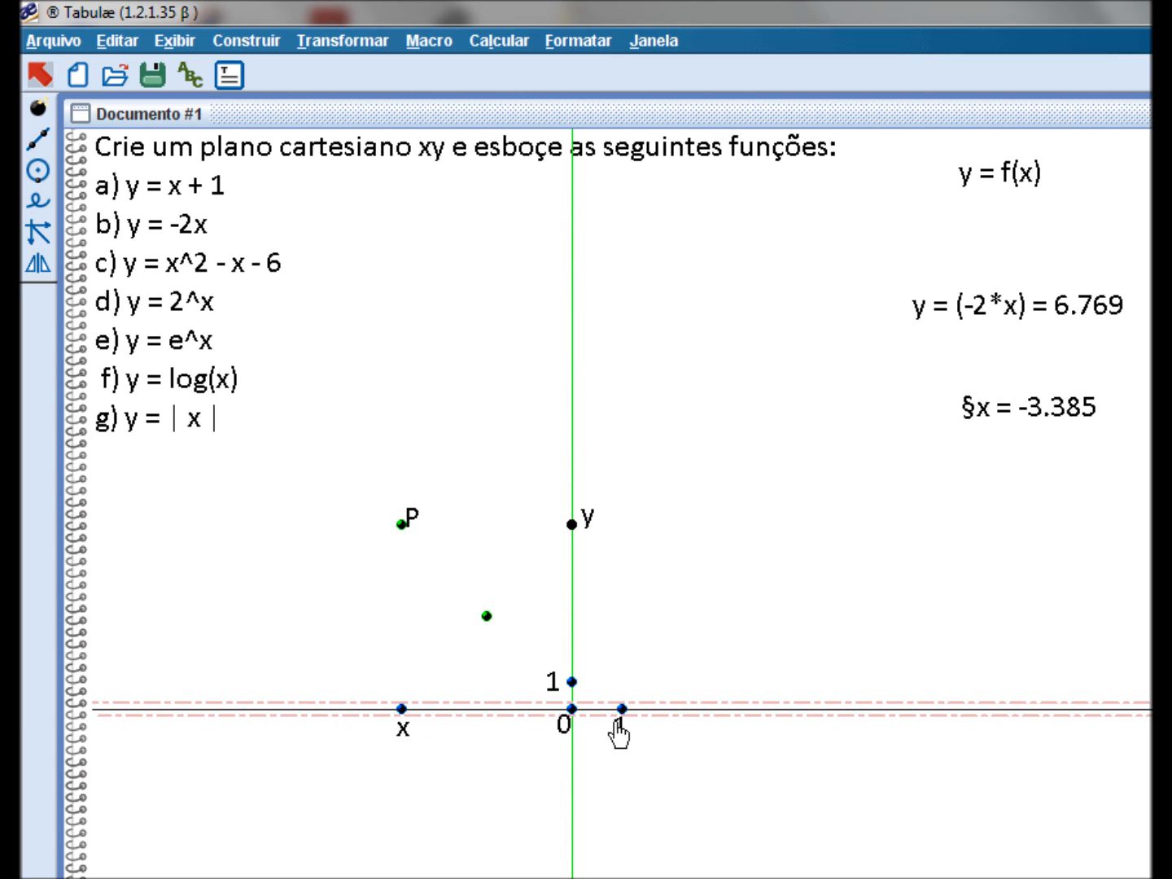
Hide the auxiliary midpoint between point x and point y
click(884, 740)
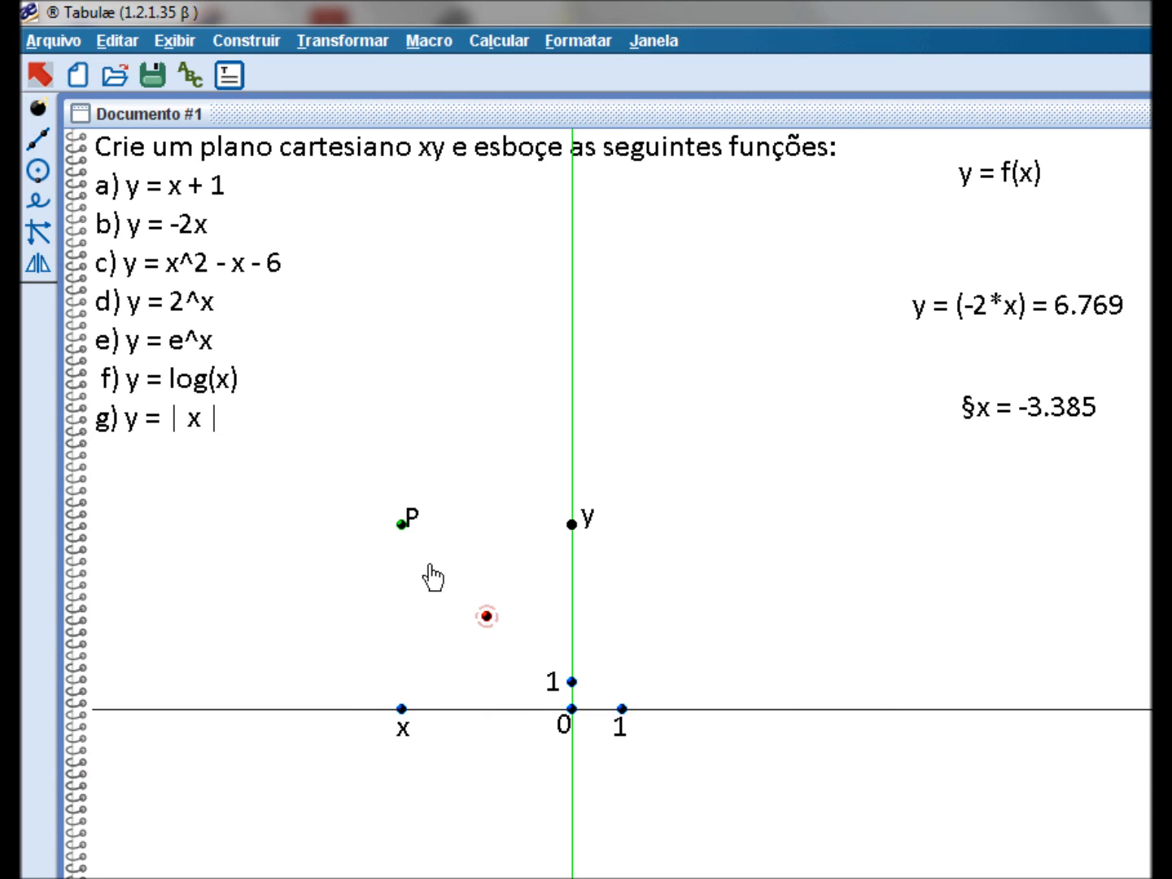
click(172, 43)
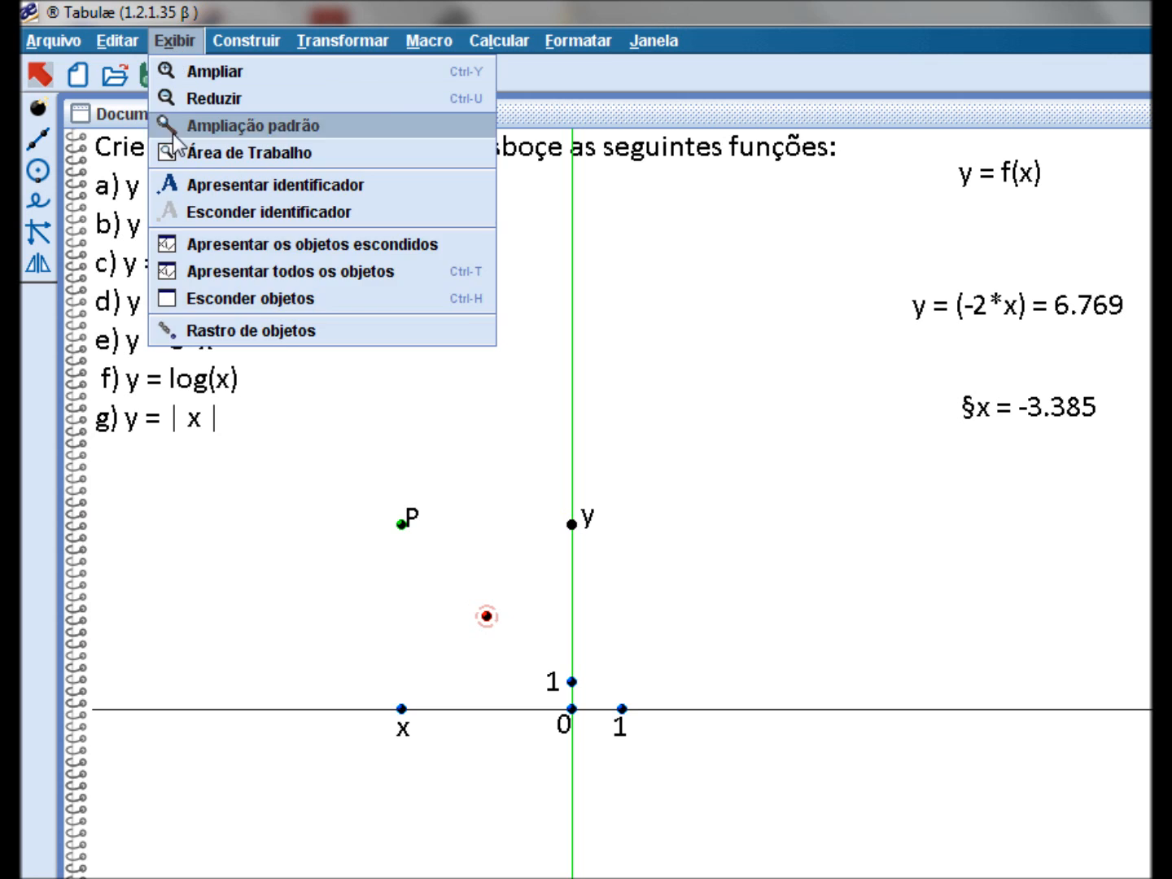
click(209, 310)
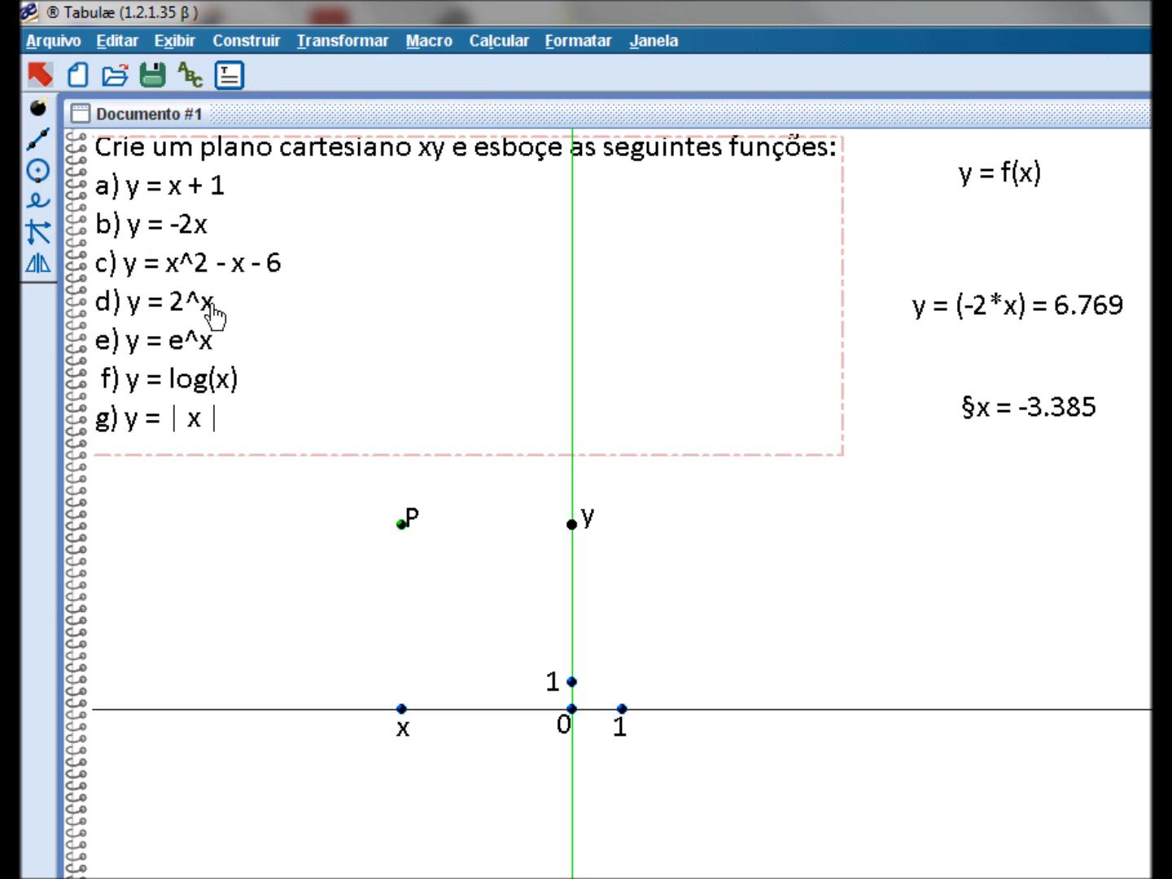
Draw a segment from point x to P and another from P to point y on the y-axis
click(40, 140)
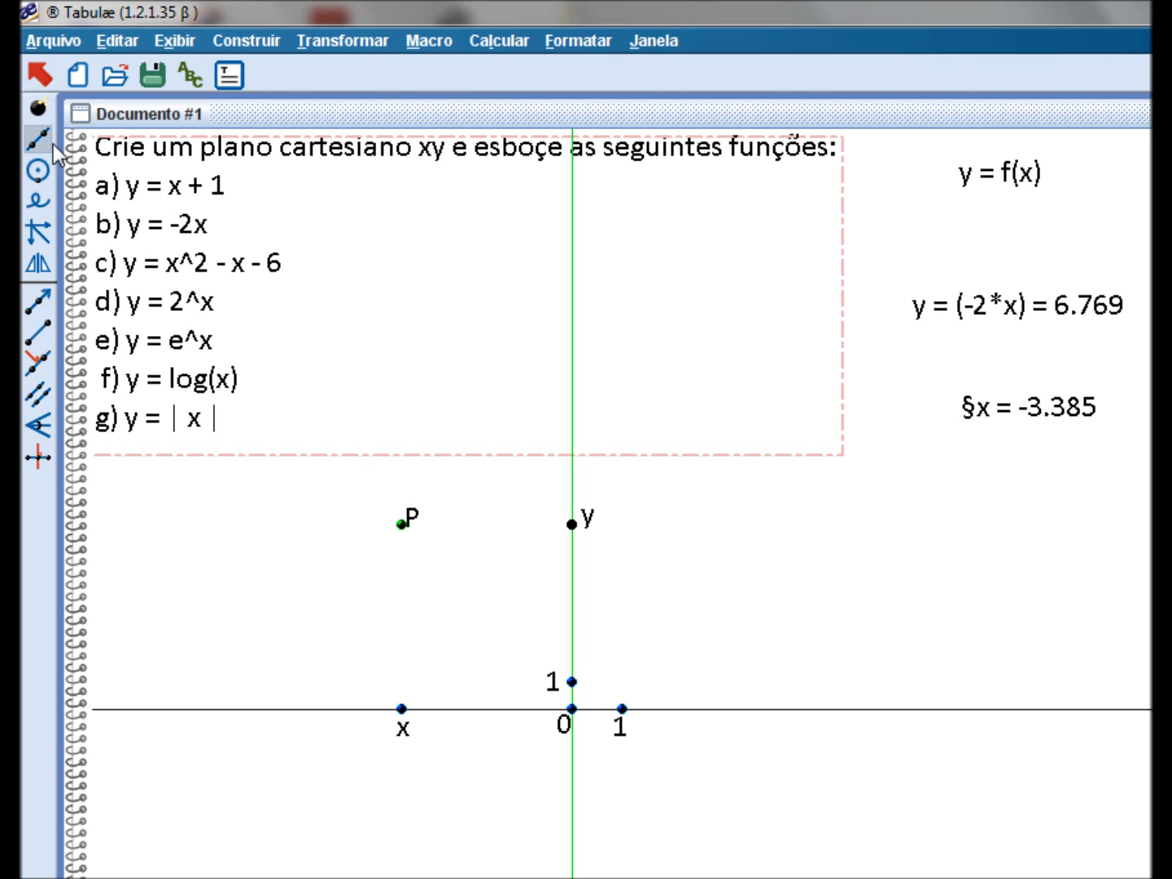
click(38, 332)
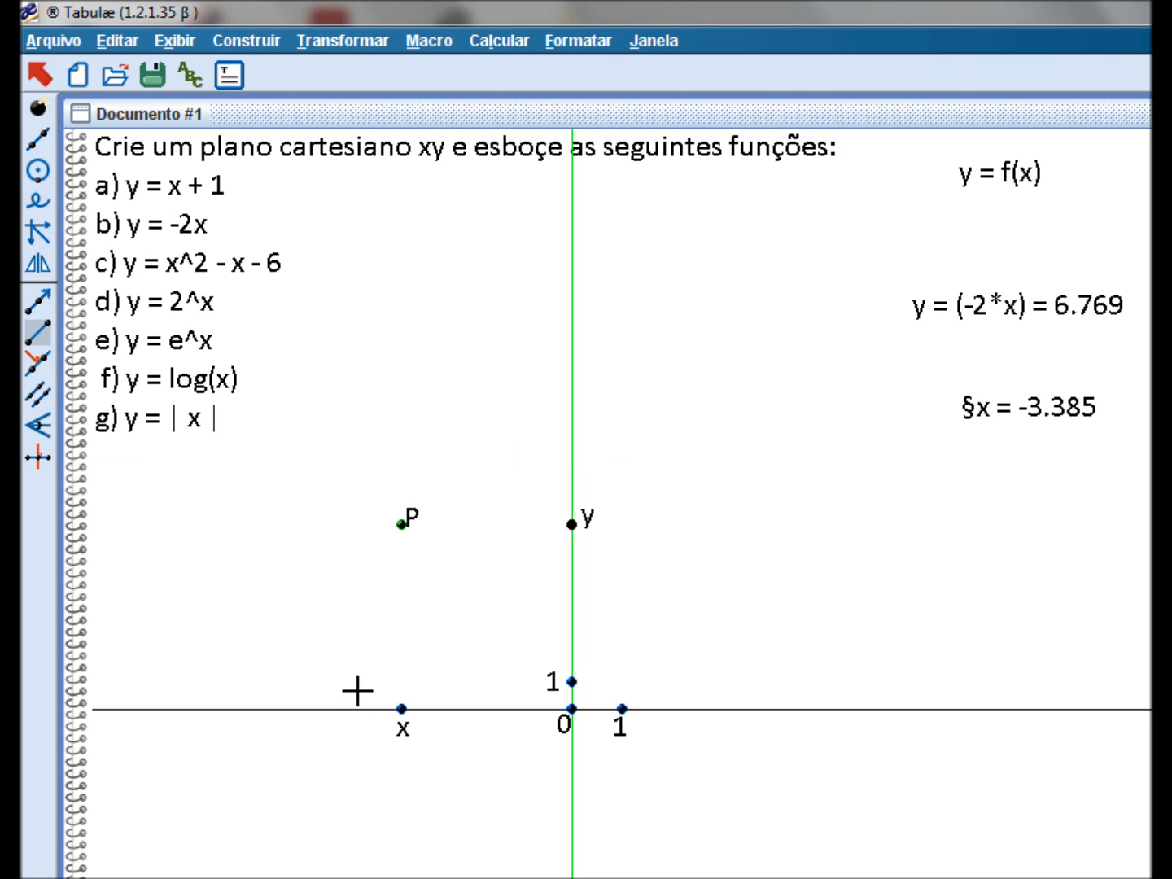
click(399, 708)
click(399, 521)
click(572, 523)
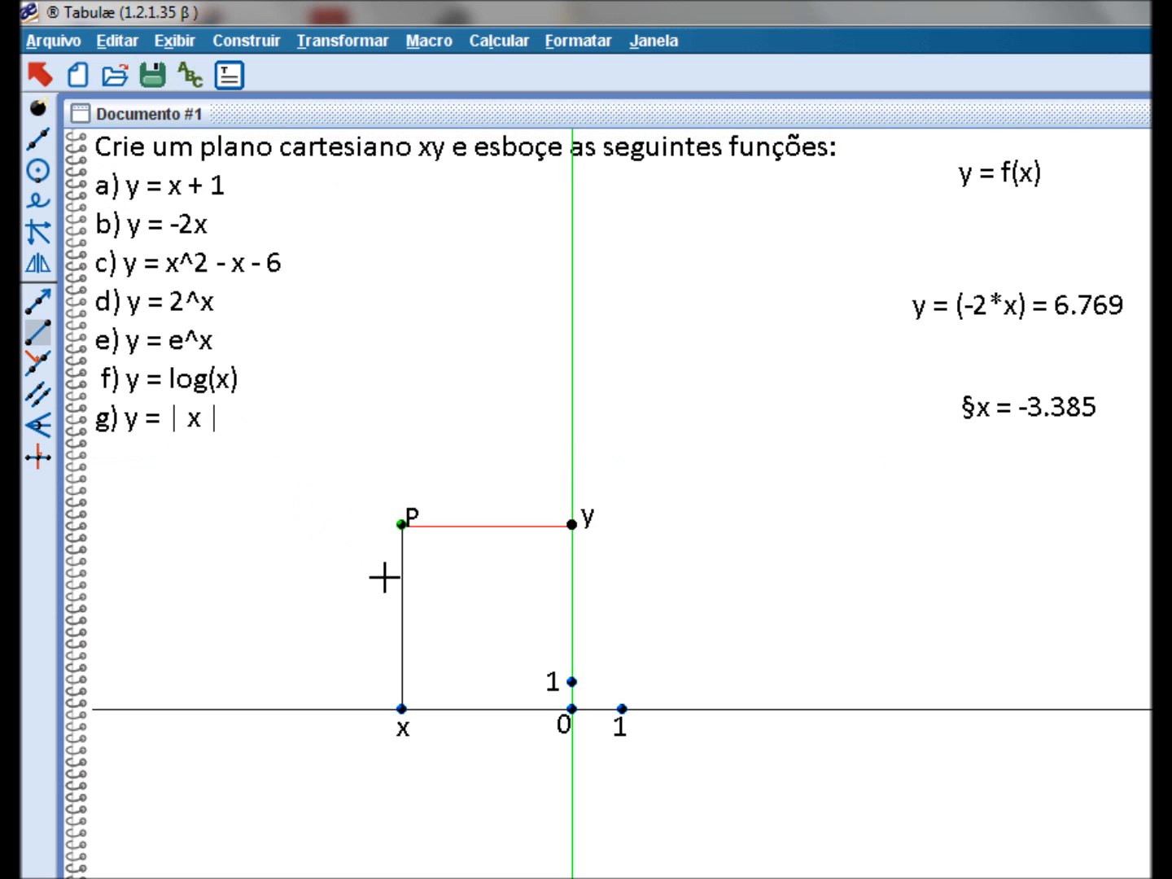
Format the two segments joining P to x and to y with a dashed line style
click(40, 75)
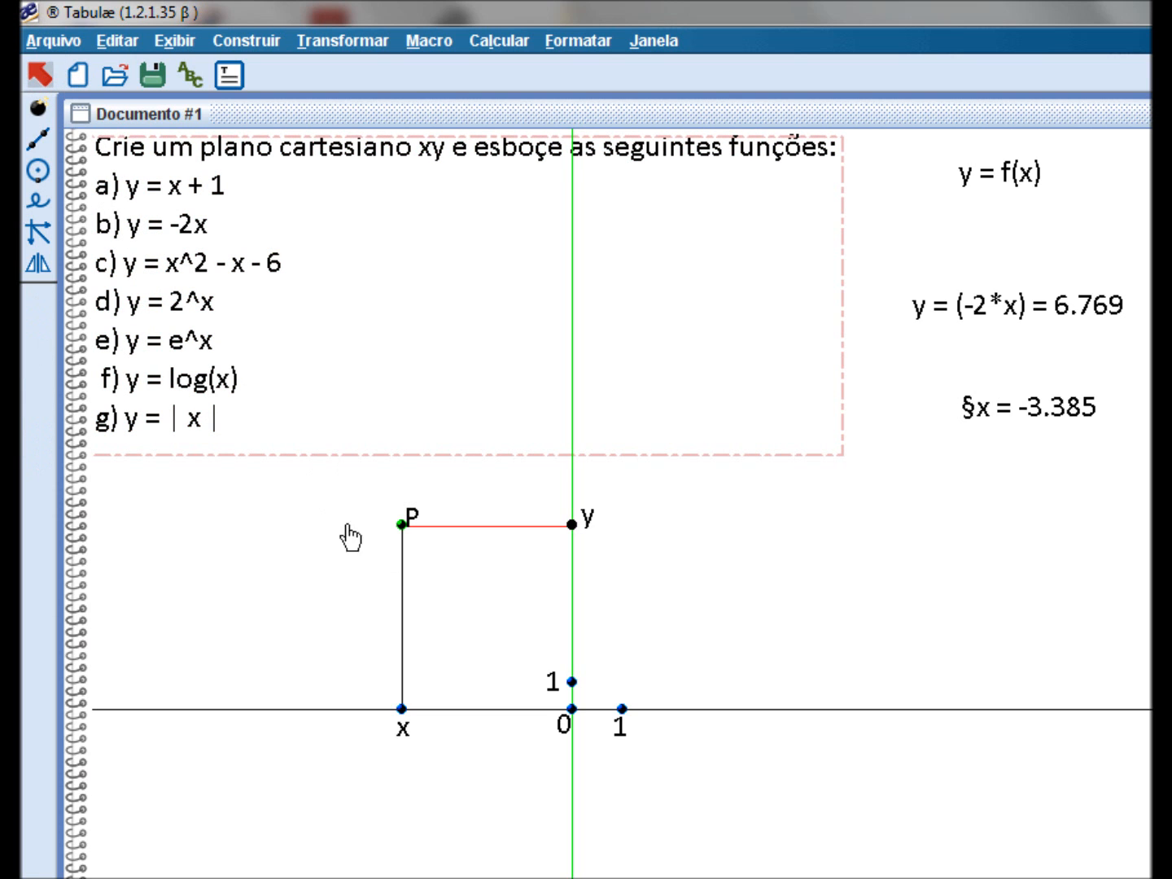
click(402, 577)
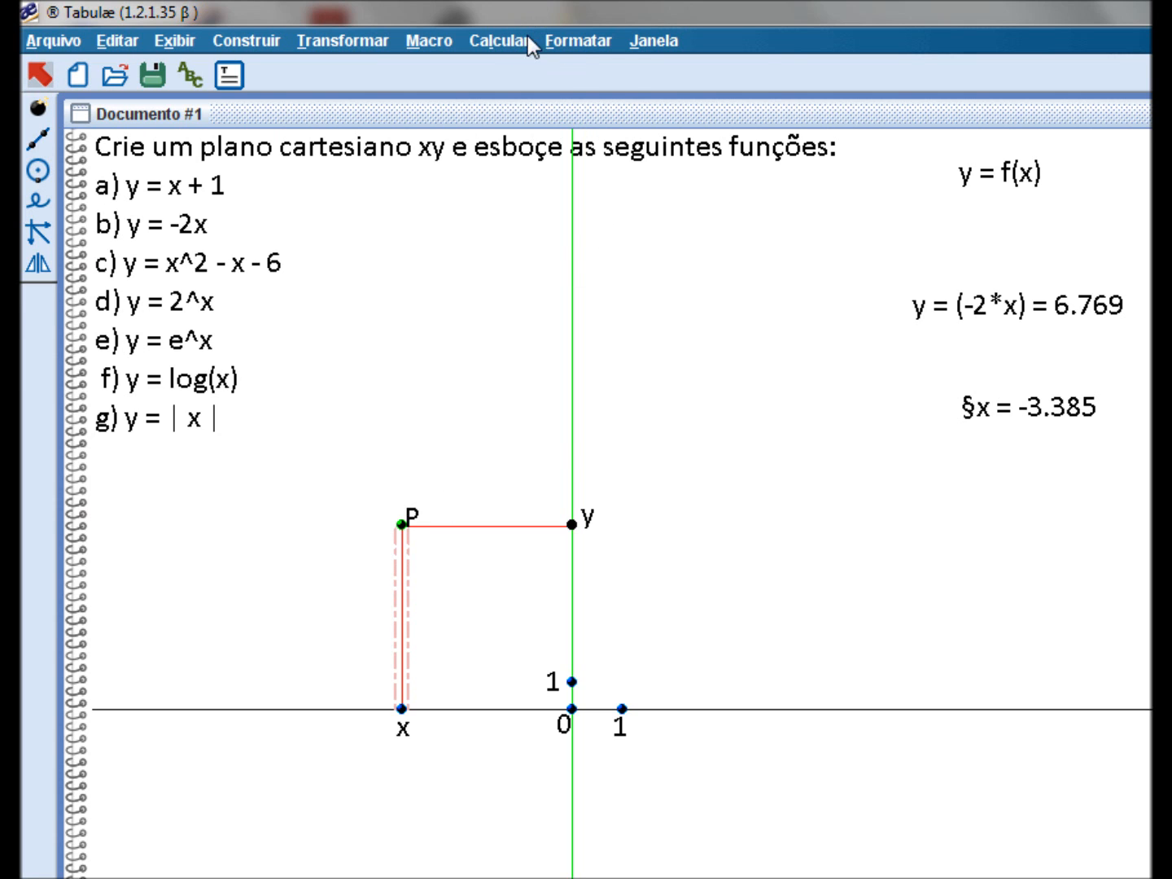
click(578, 40)
click(586, 99)
click(853, 526)
click(891, 645)
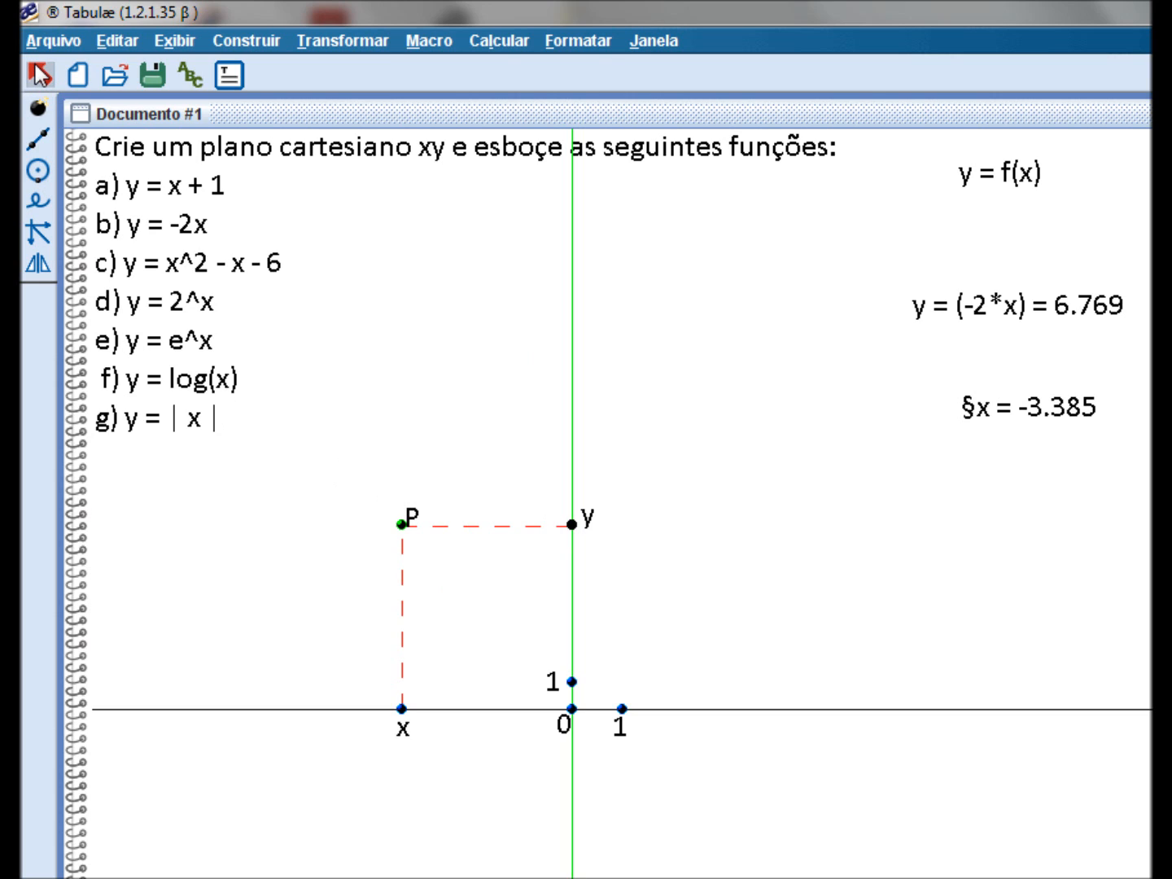
Construct the locus of P driven by point x to graph y = -2x
click(34, 205)
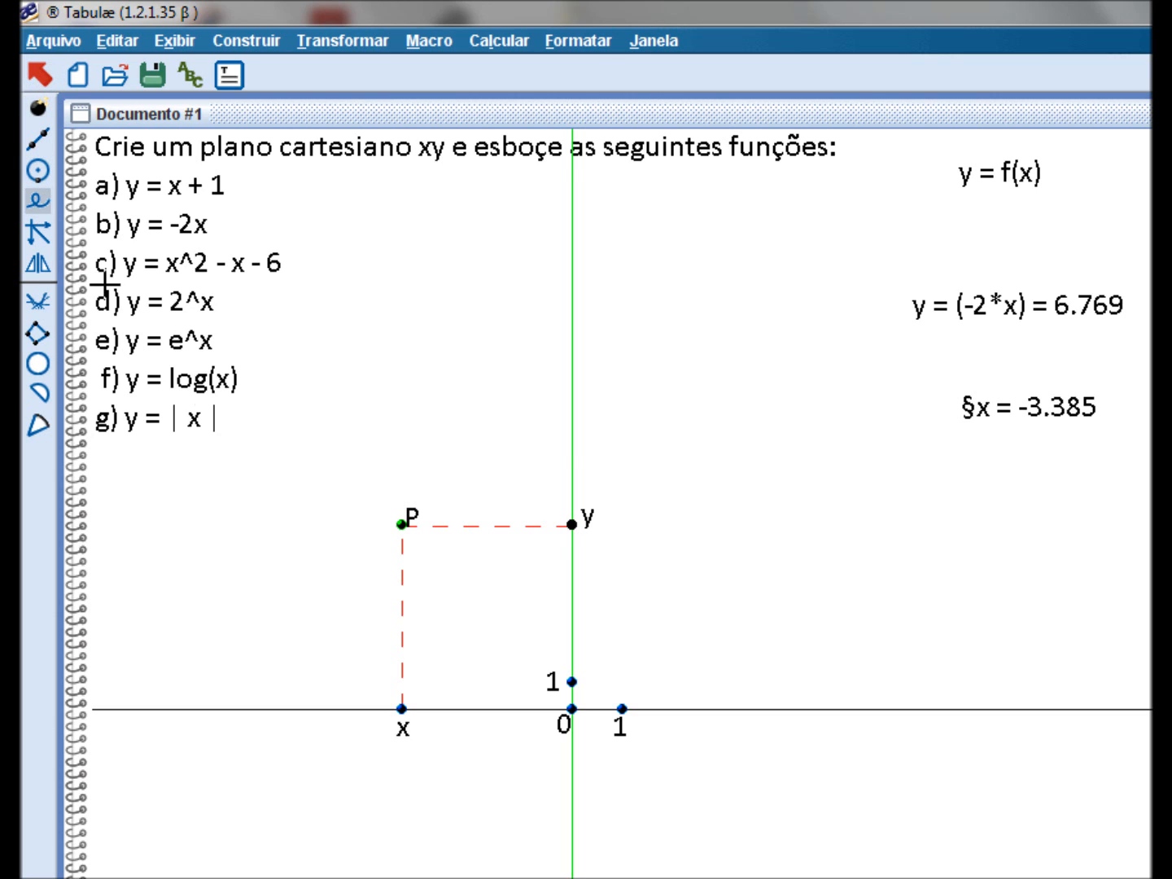
click(400, 524)
click(401, 708)
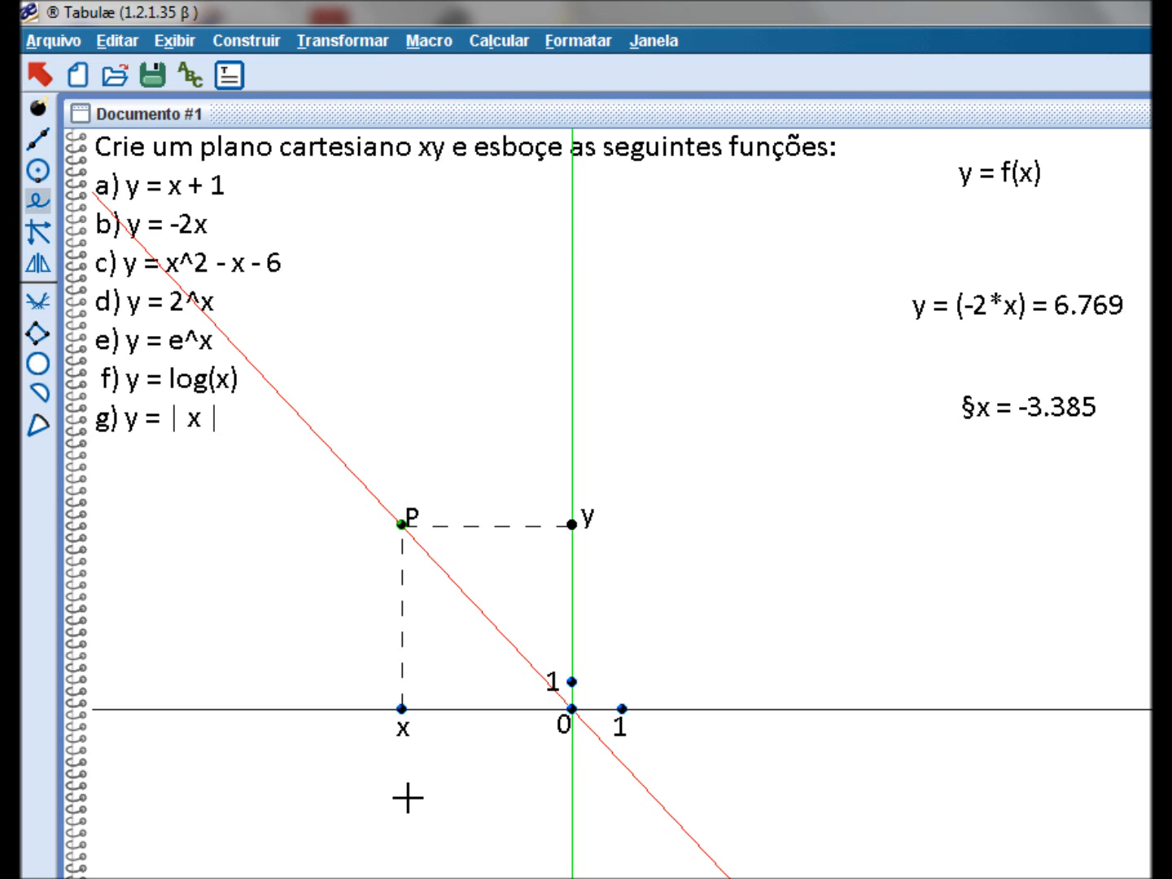
Test the y = -2x graph by varying point x and both axis units, ending with longer units and x at about -2.280
click(43, 71)
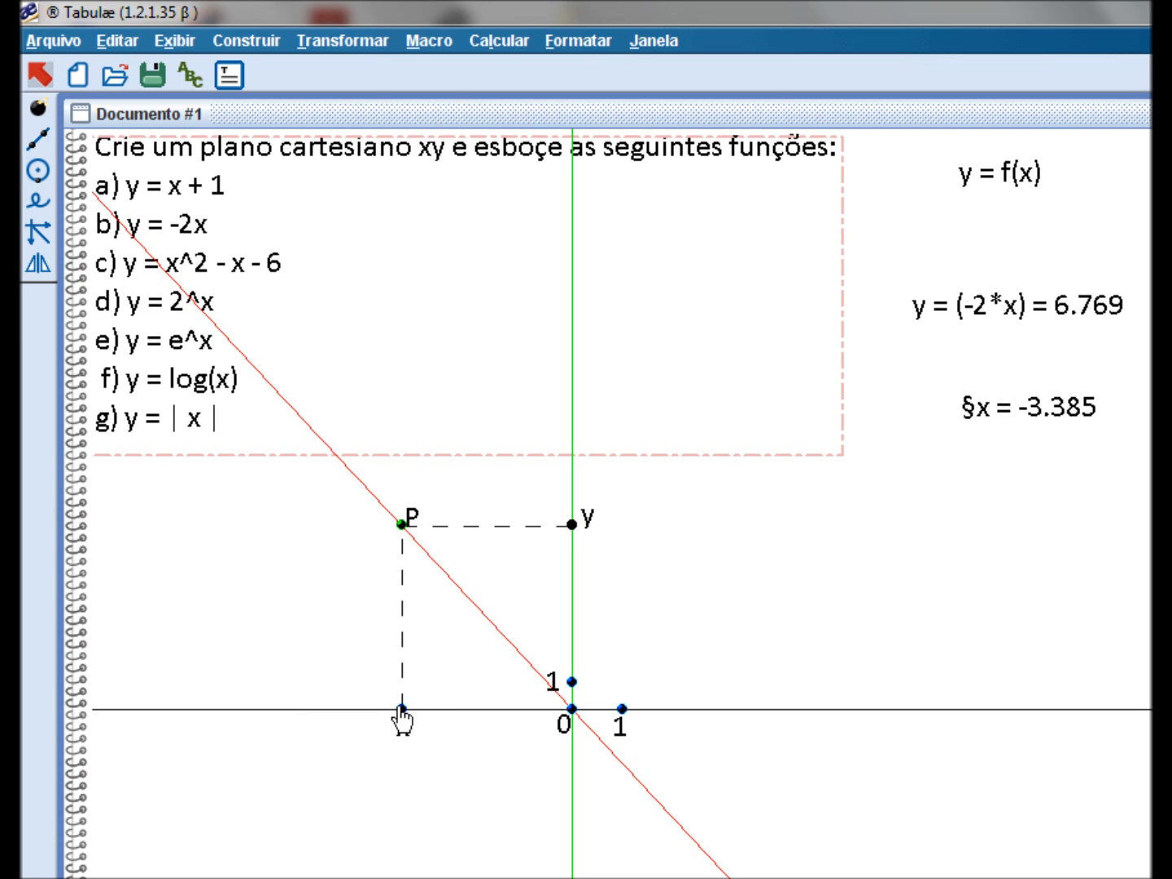
drag(403, 710, 364, 714)
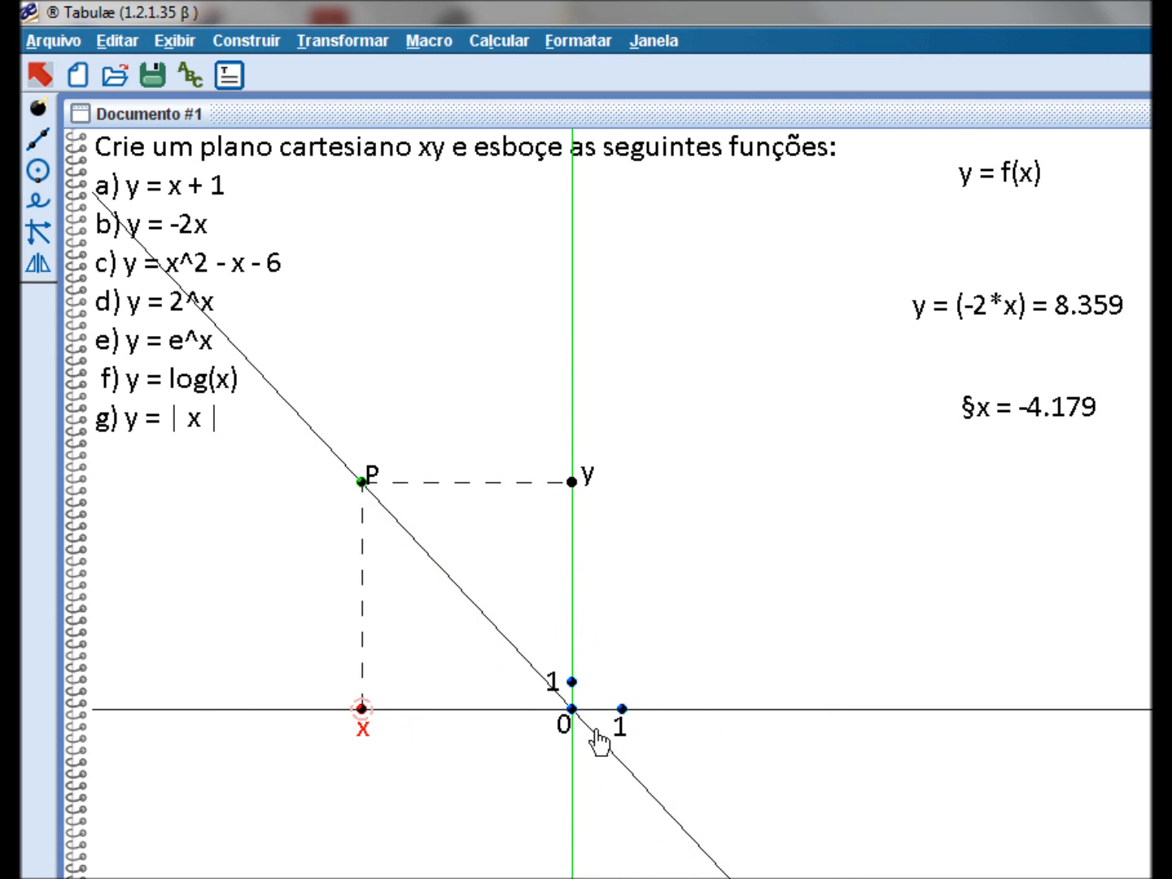
mouse_move(621, 714)
mouse_down()
mouse_move(668, 708)
mouse_move(636, 709)
mouse_up()
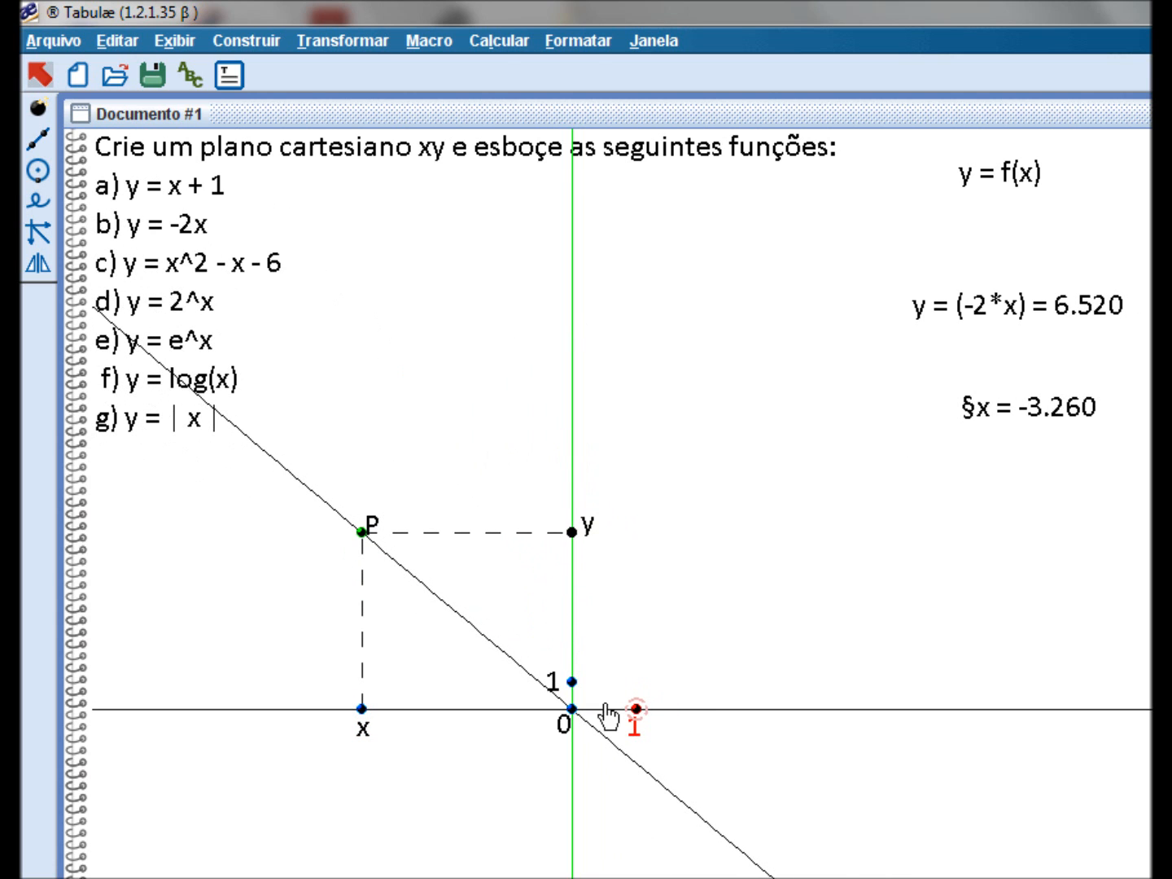
drag(573, 682, 573, 654)
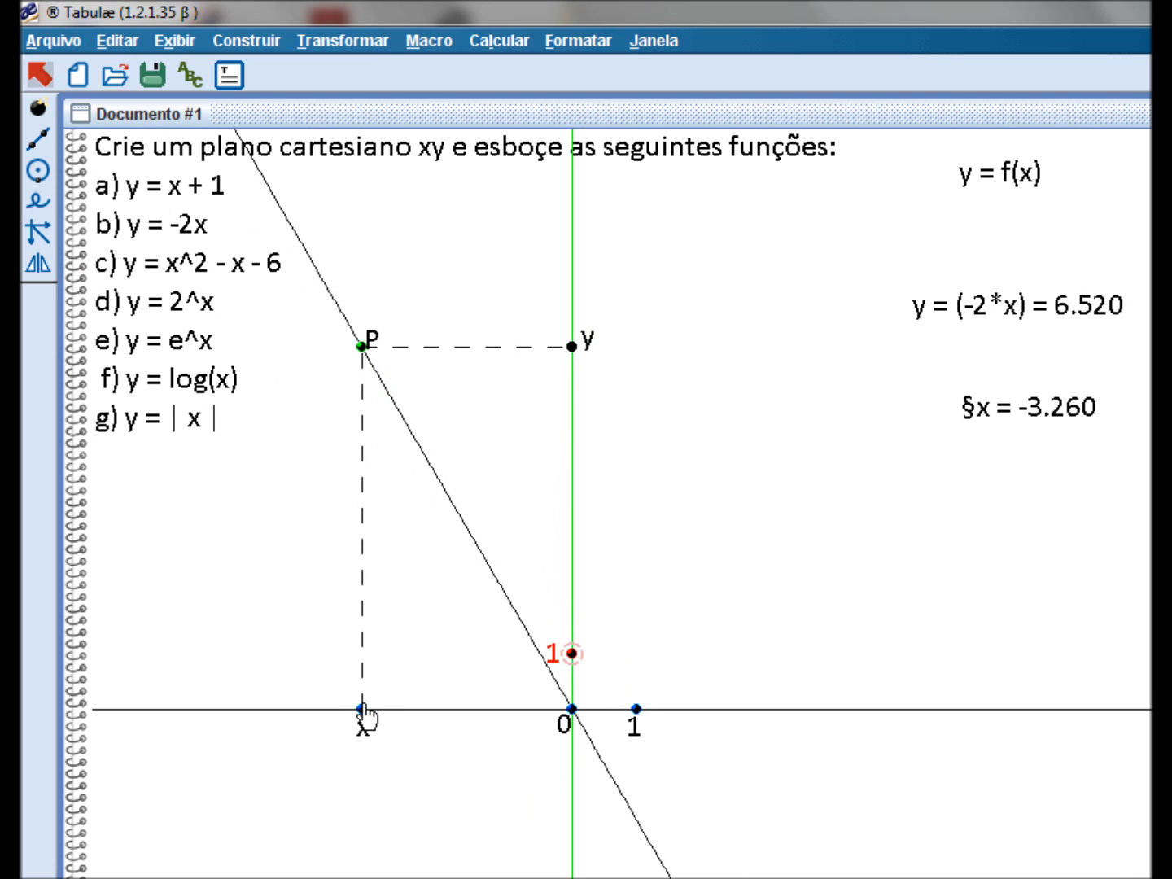
drag(363, 717, 408, 727)
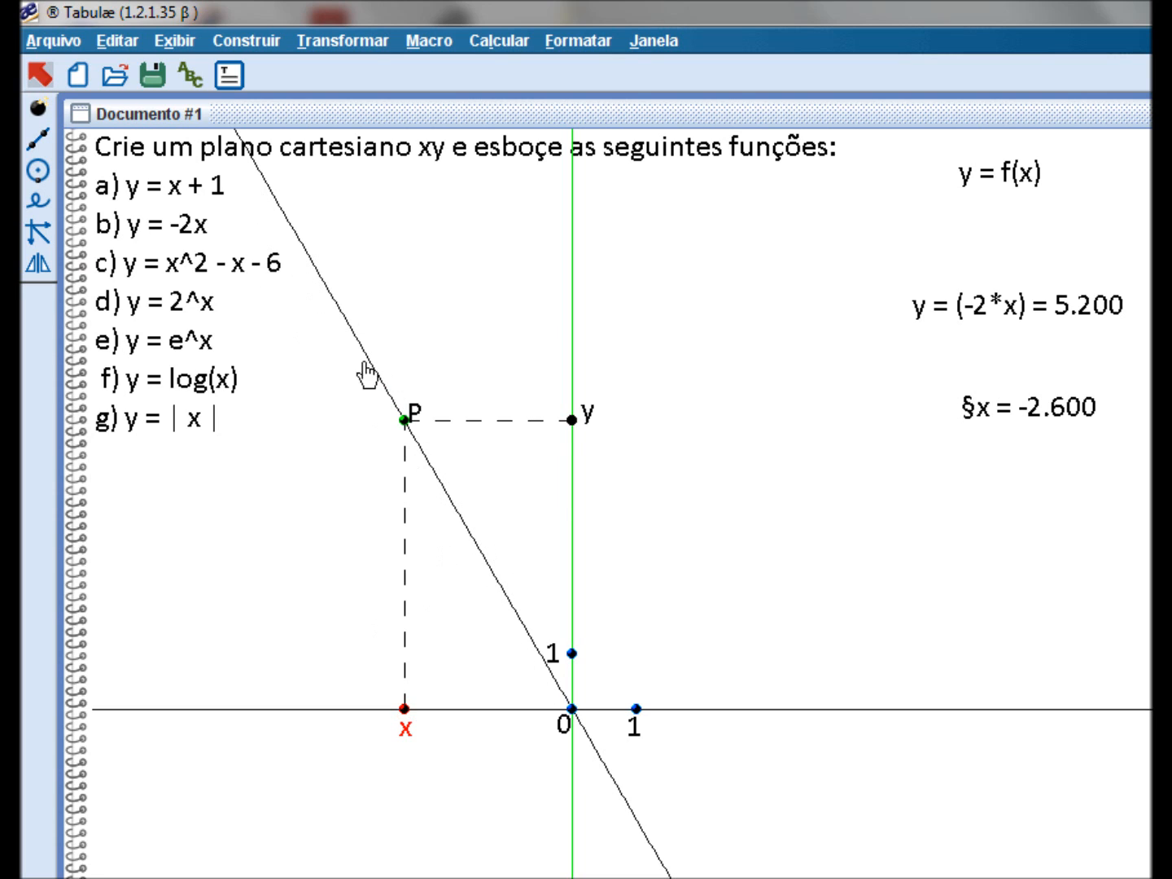
drag(573, 653, 574, 691)
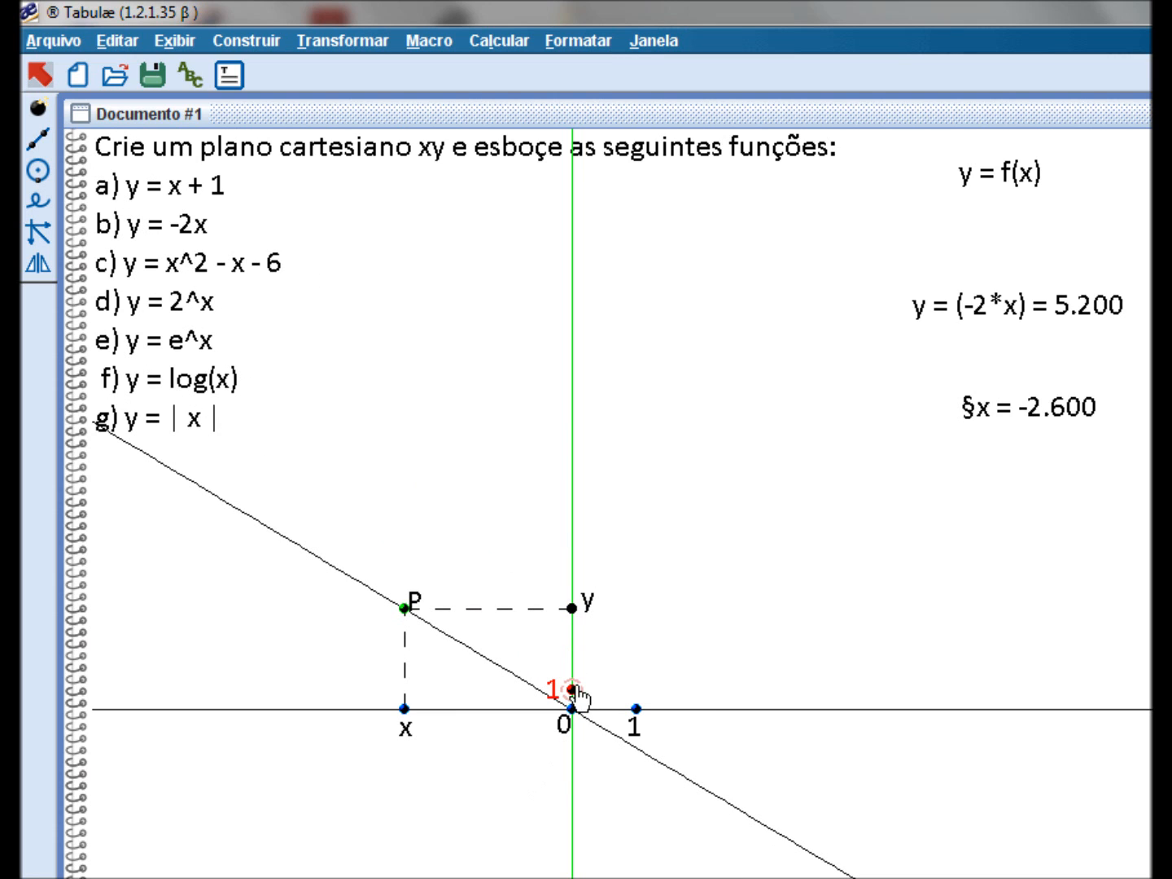
drag(572, 692, 569, 651)
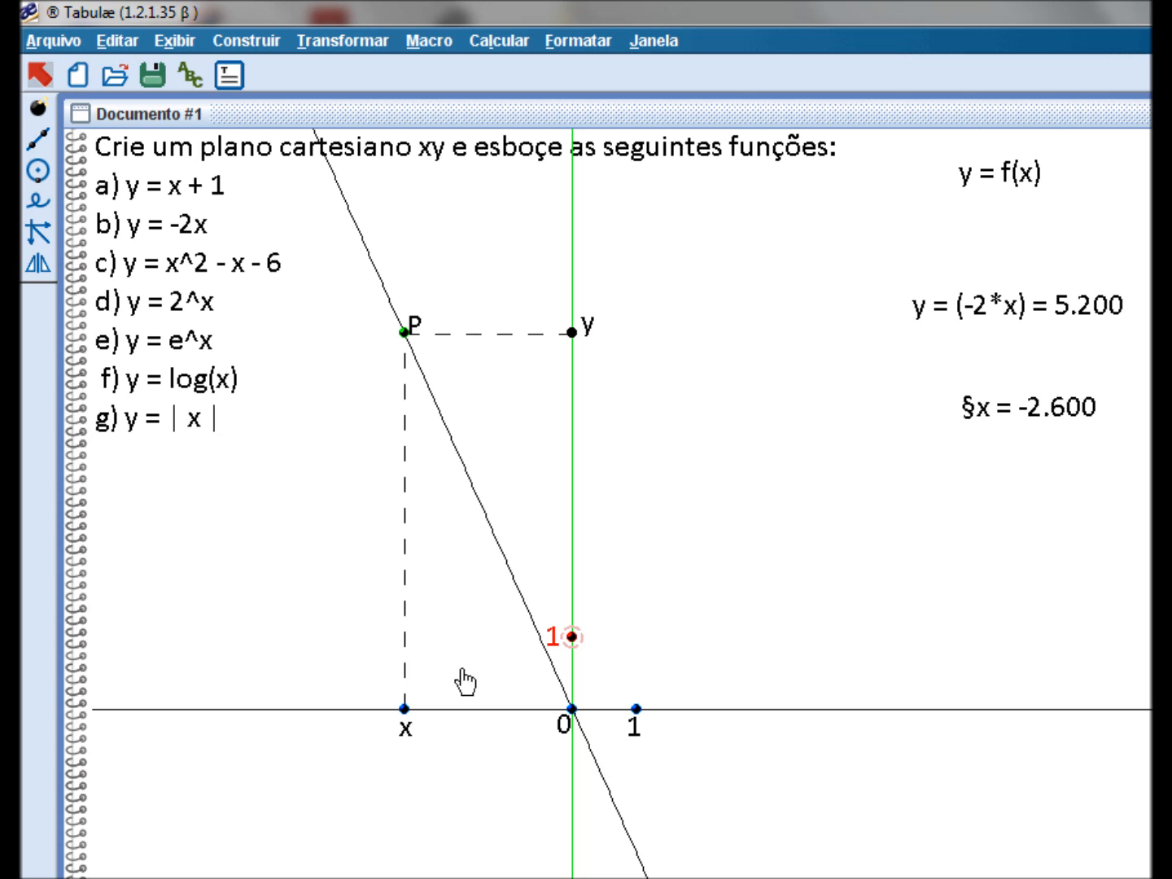
mouse_move(407, 711)
mouse_down()
mouse_move(491, 722)
mouse_move(719, 789)
mouse_move(427, 722)
mouse_up()
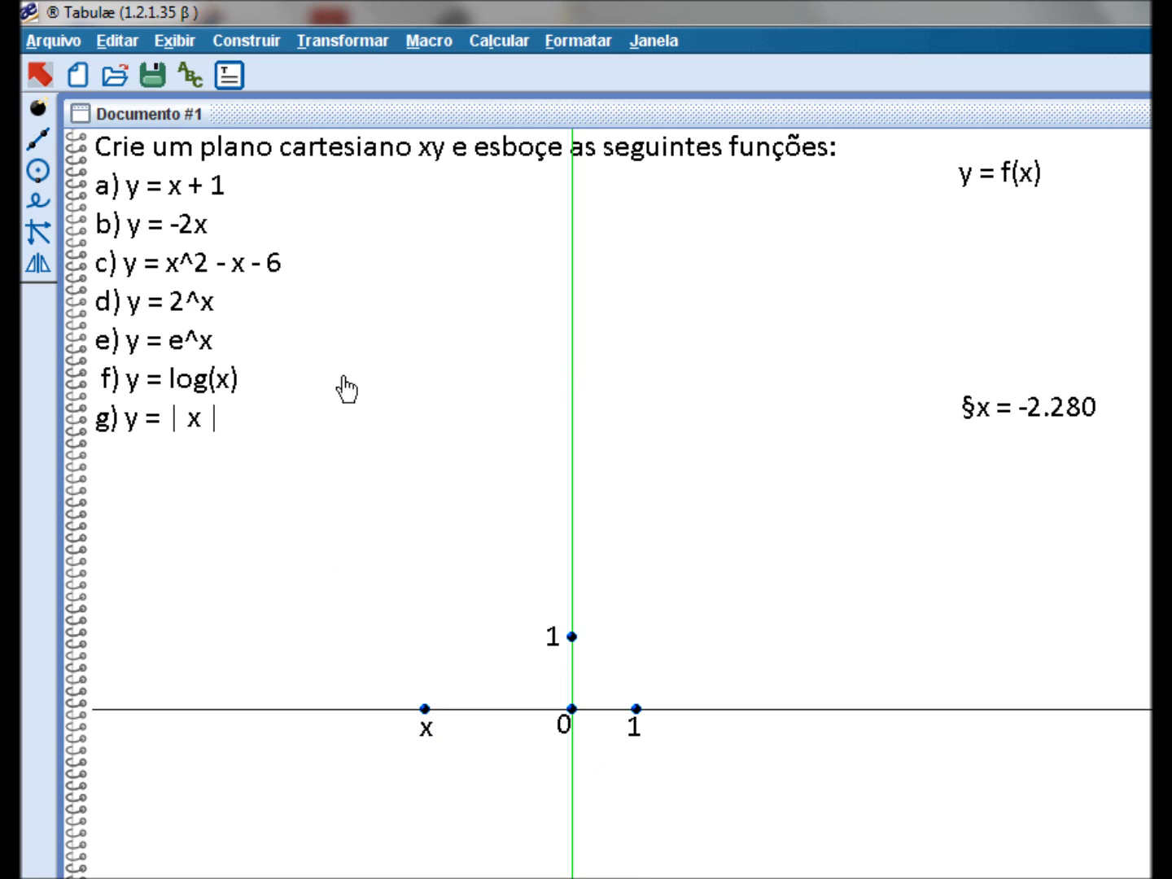
Calculate the expression x^2-x-6 from the x measurement with the calculator
click(485, 33)
click(497, 71)
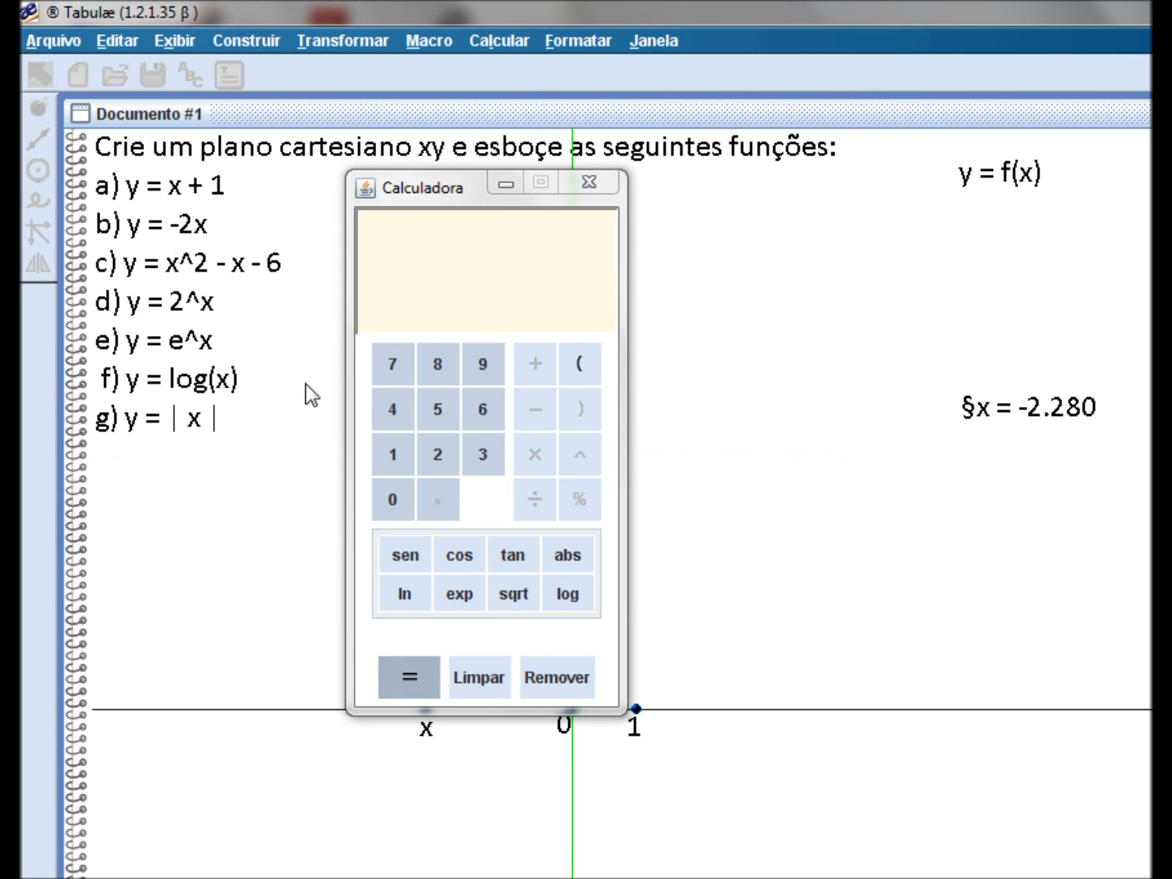
click(1001, 411)
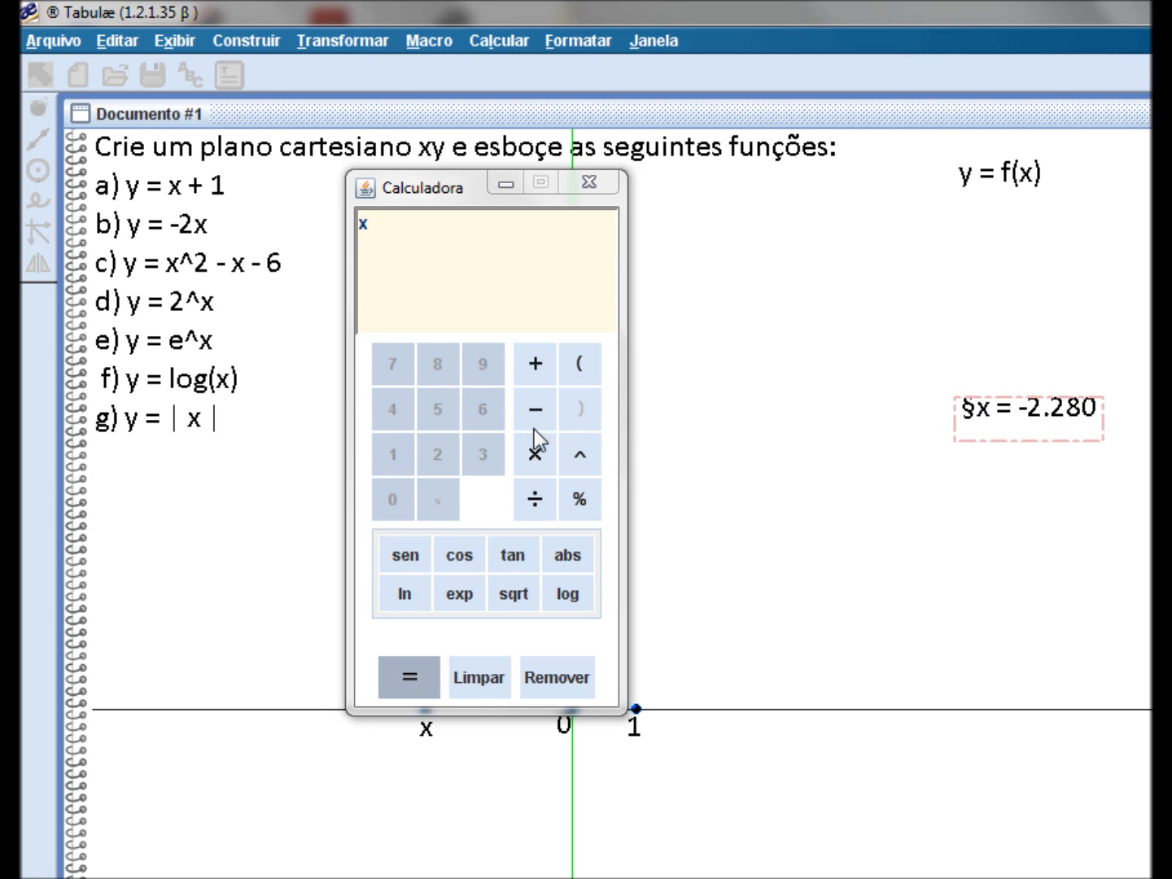
click(578, 456)
click(437, 455)
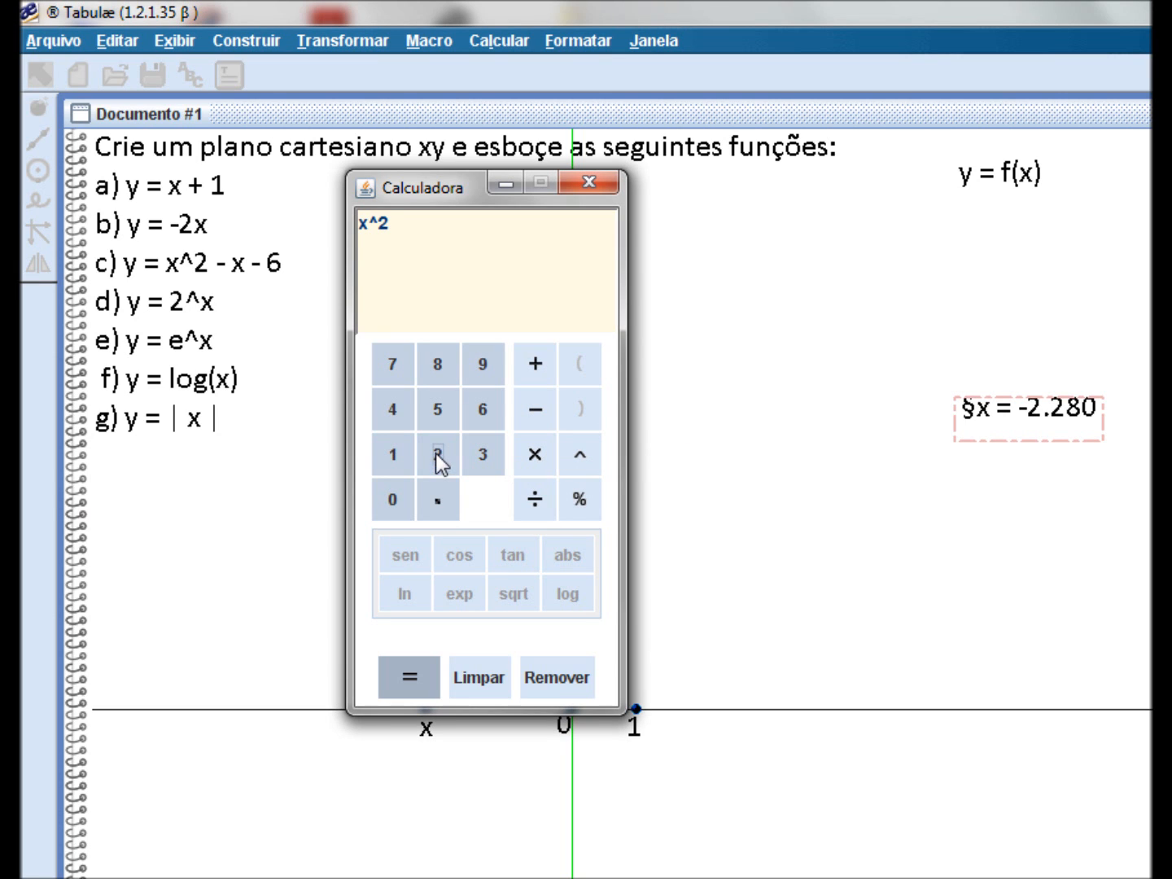
click(535, 410)
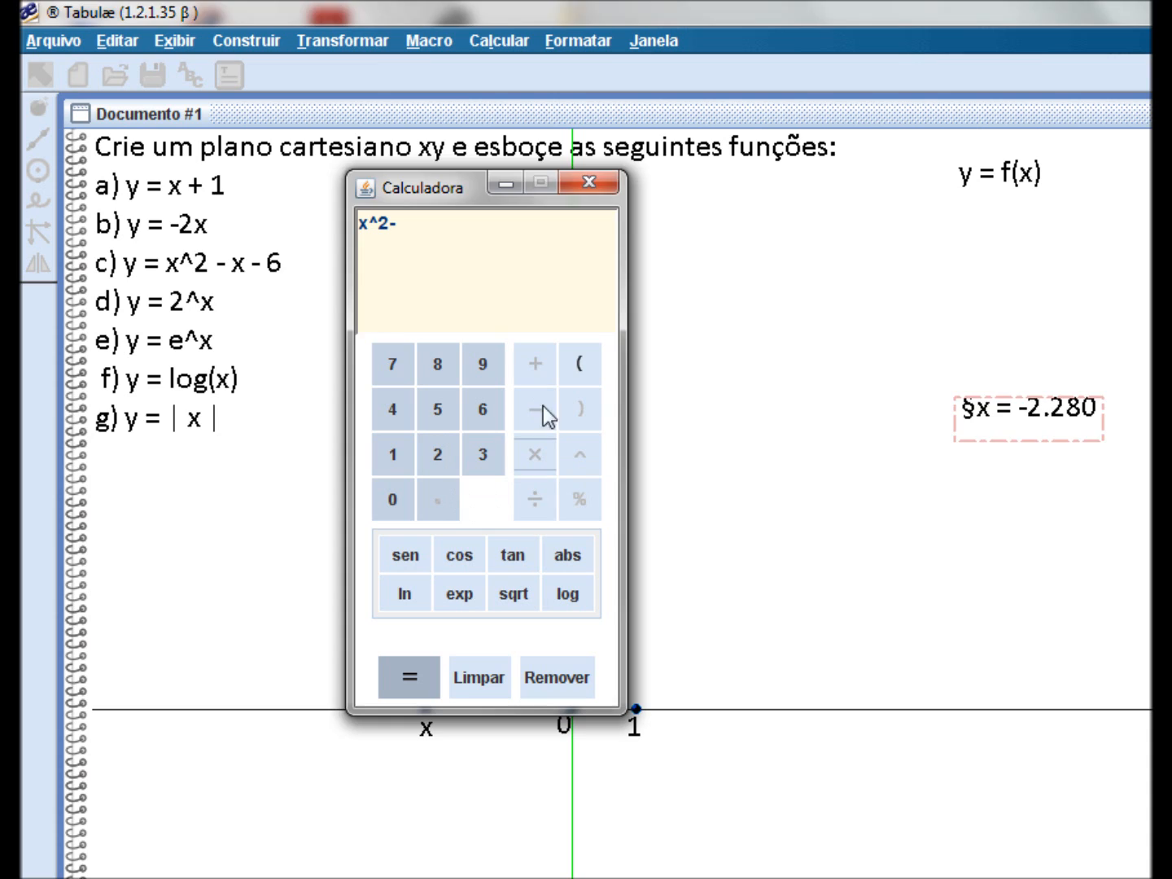
click(992, 409)
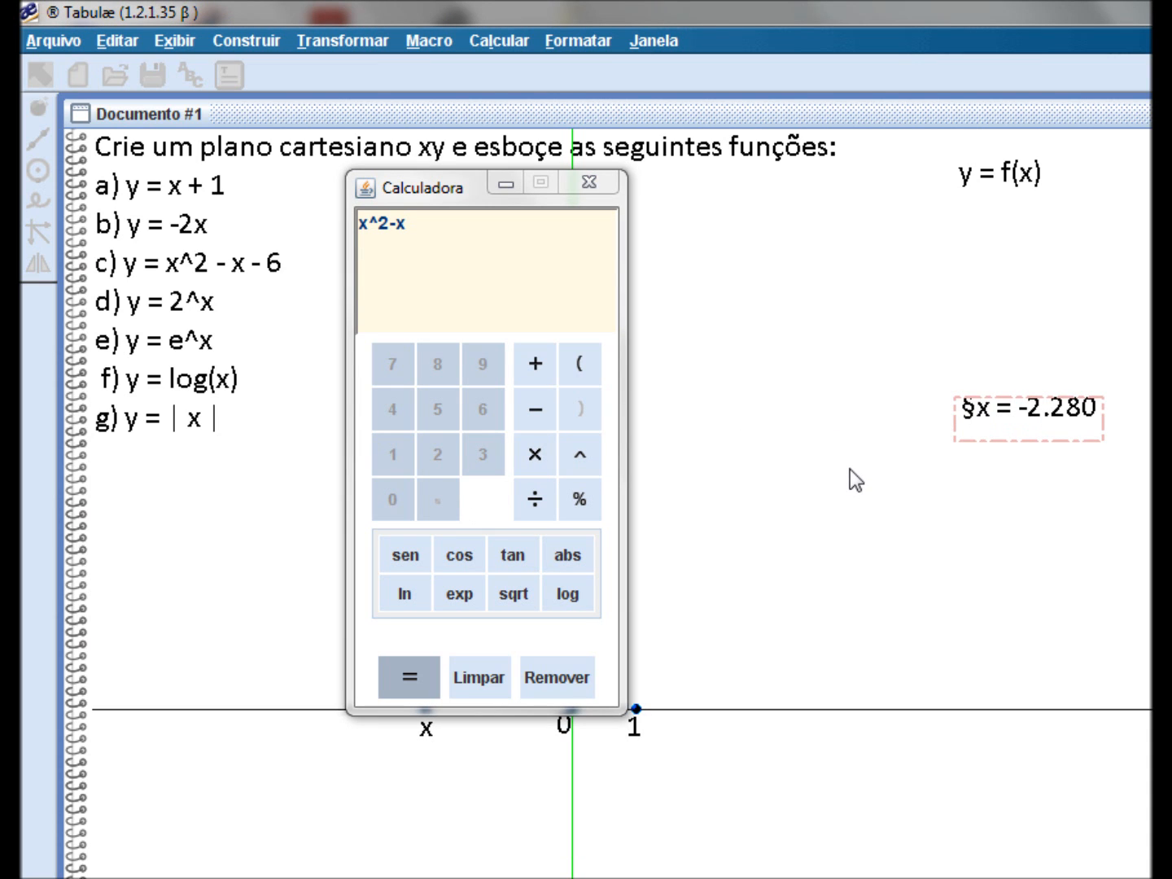
click(532, 413)
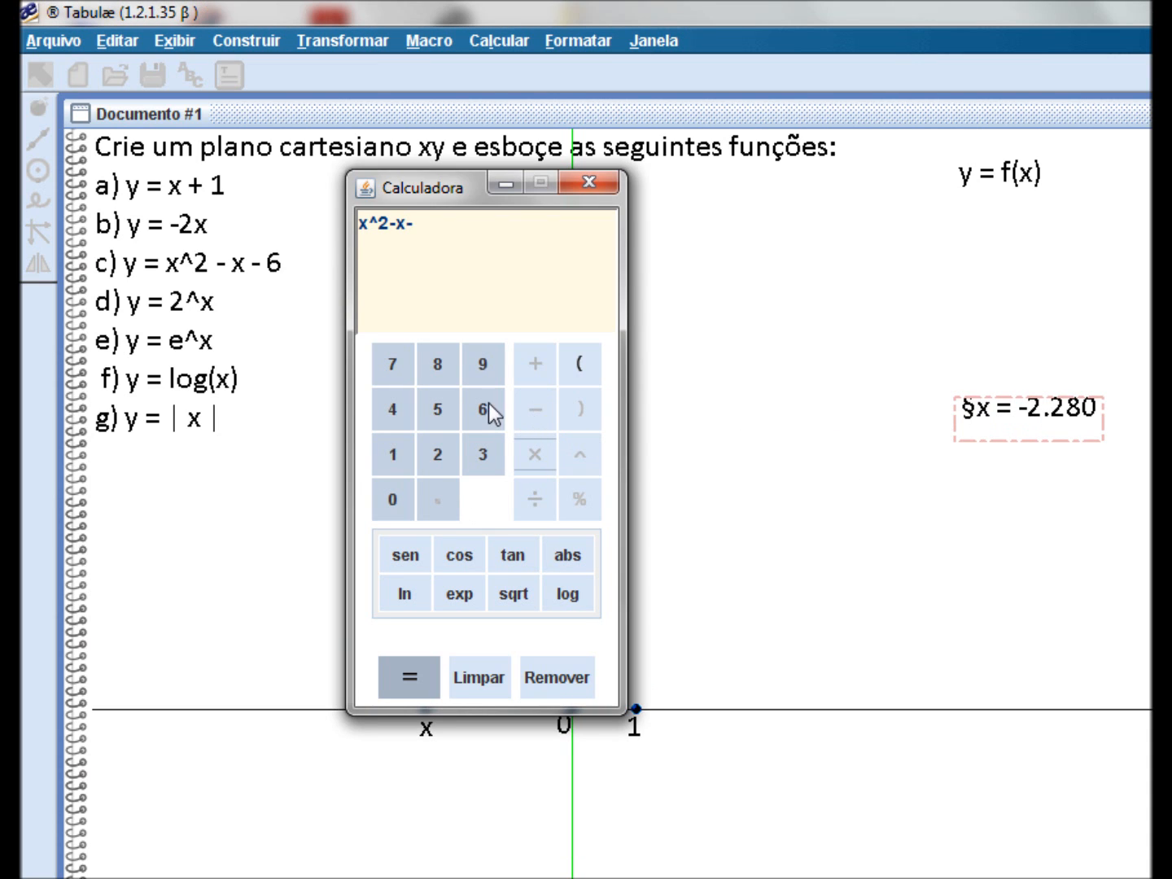
click(488, 407)
click(412, 678)
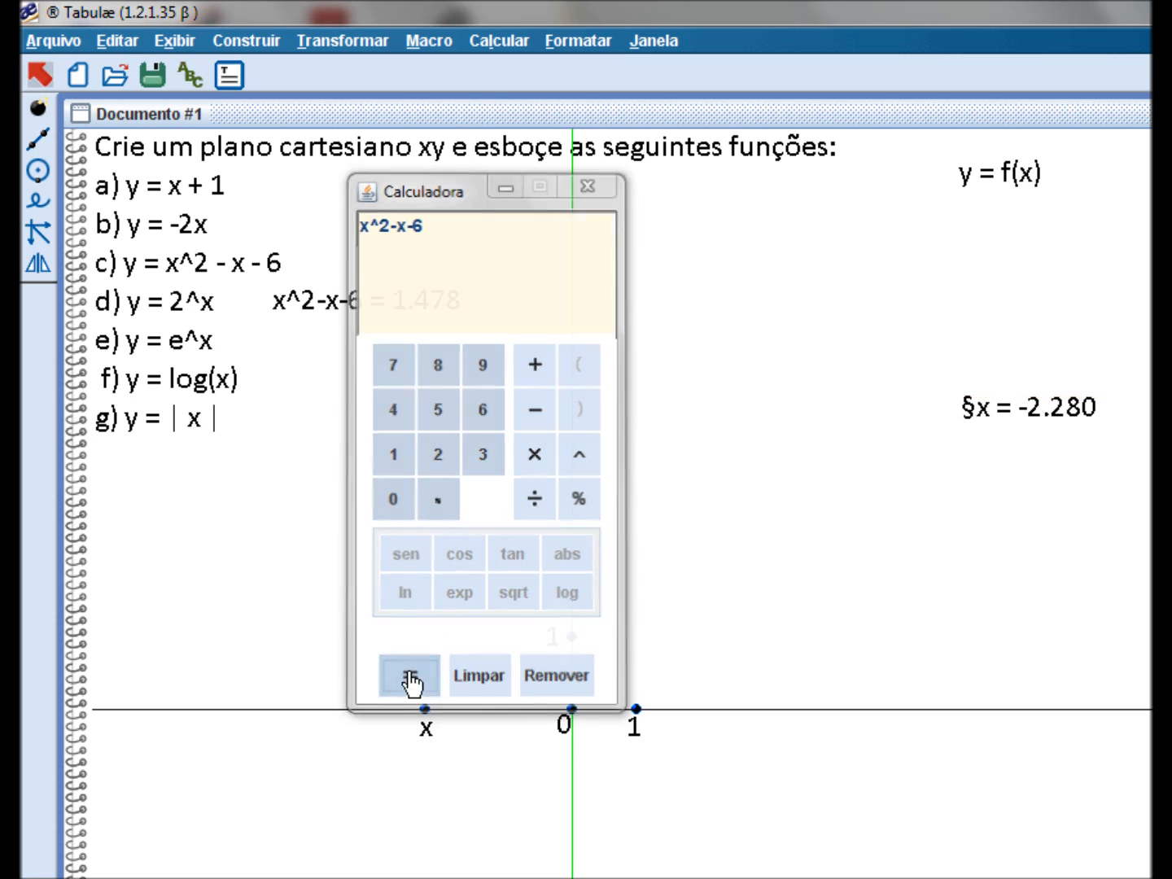
Place the x^2-x-6 result above the x measurement and name it y
drag(353, 318, 1003, 323)
click(195, 74)
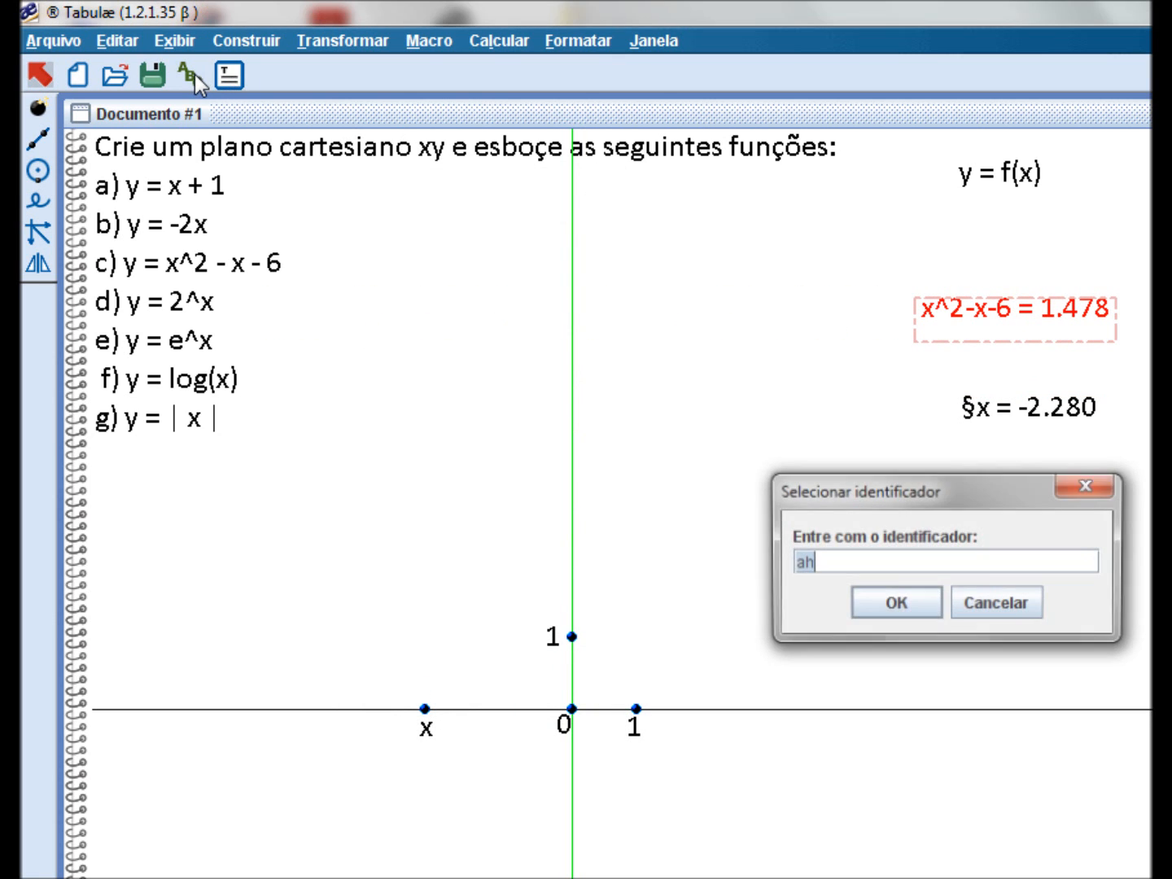
text(y)
key(Return)
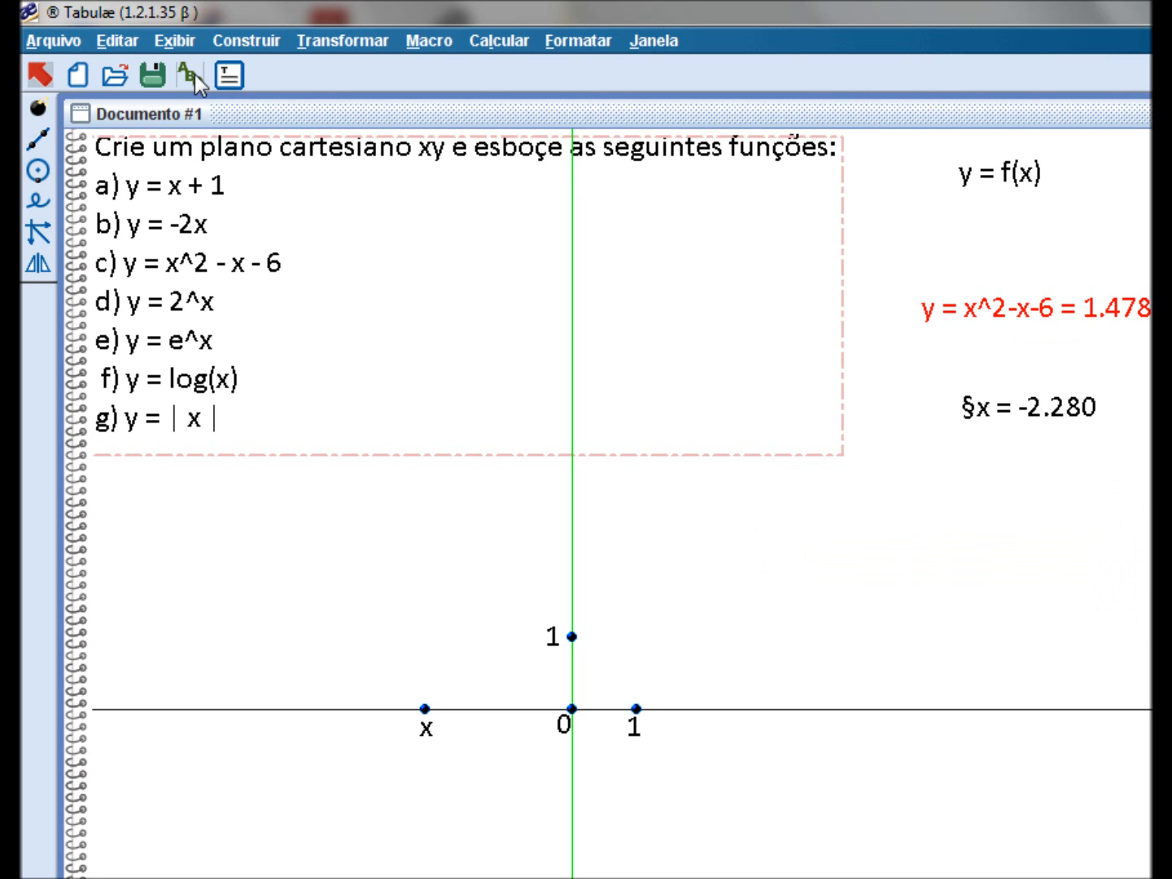
drag(986, 318, 954, 341)
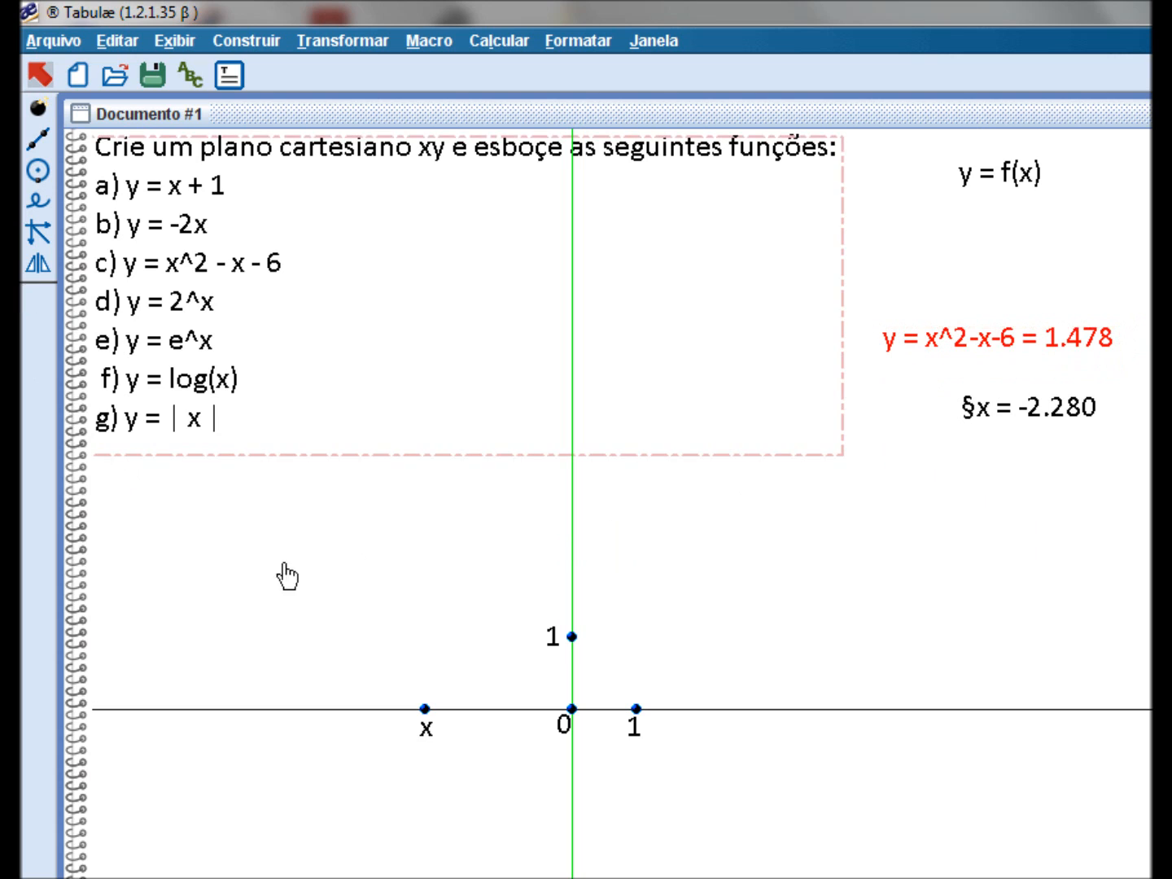
Construct the y value's point on the vertical axis by scaling its unit point about 0 by y, and move x to about 3.660
drag(428, 719, 681, 711)
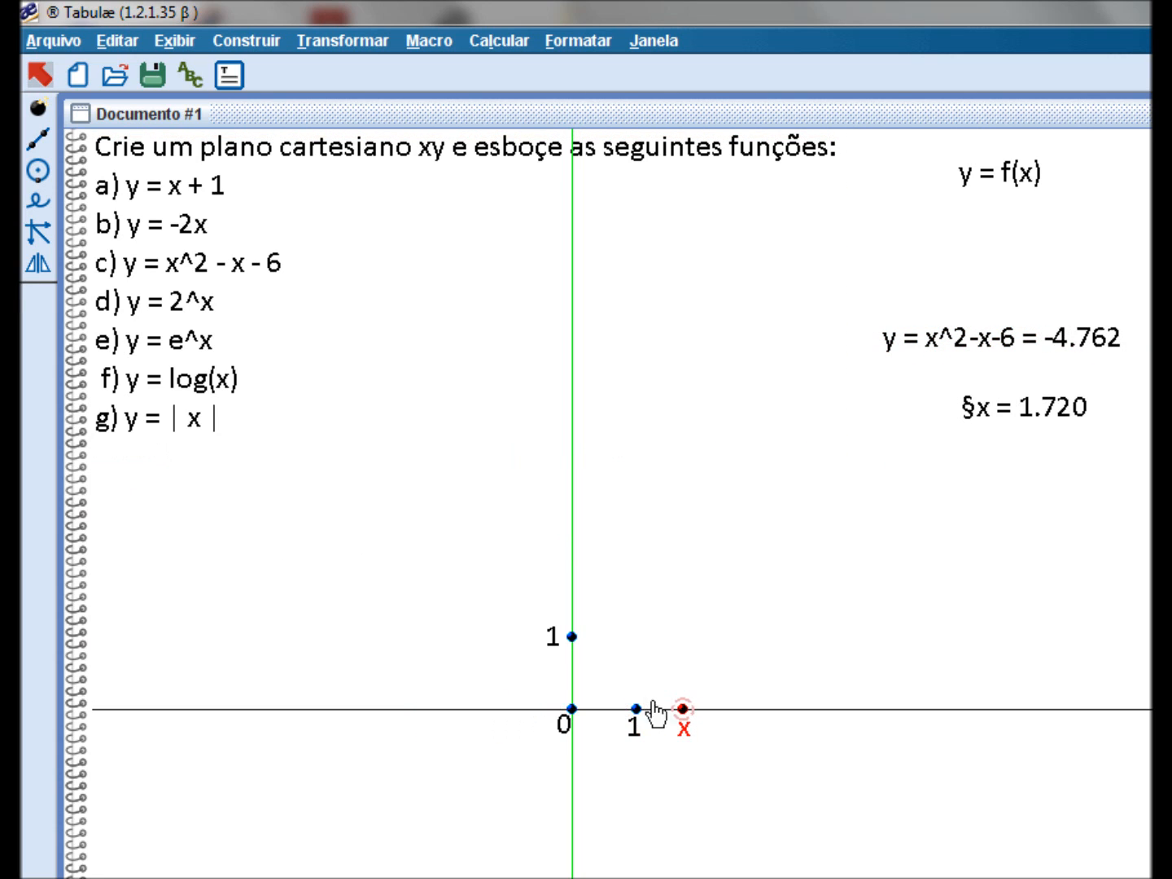
click(38, 264)
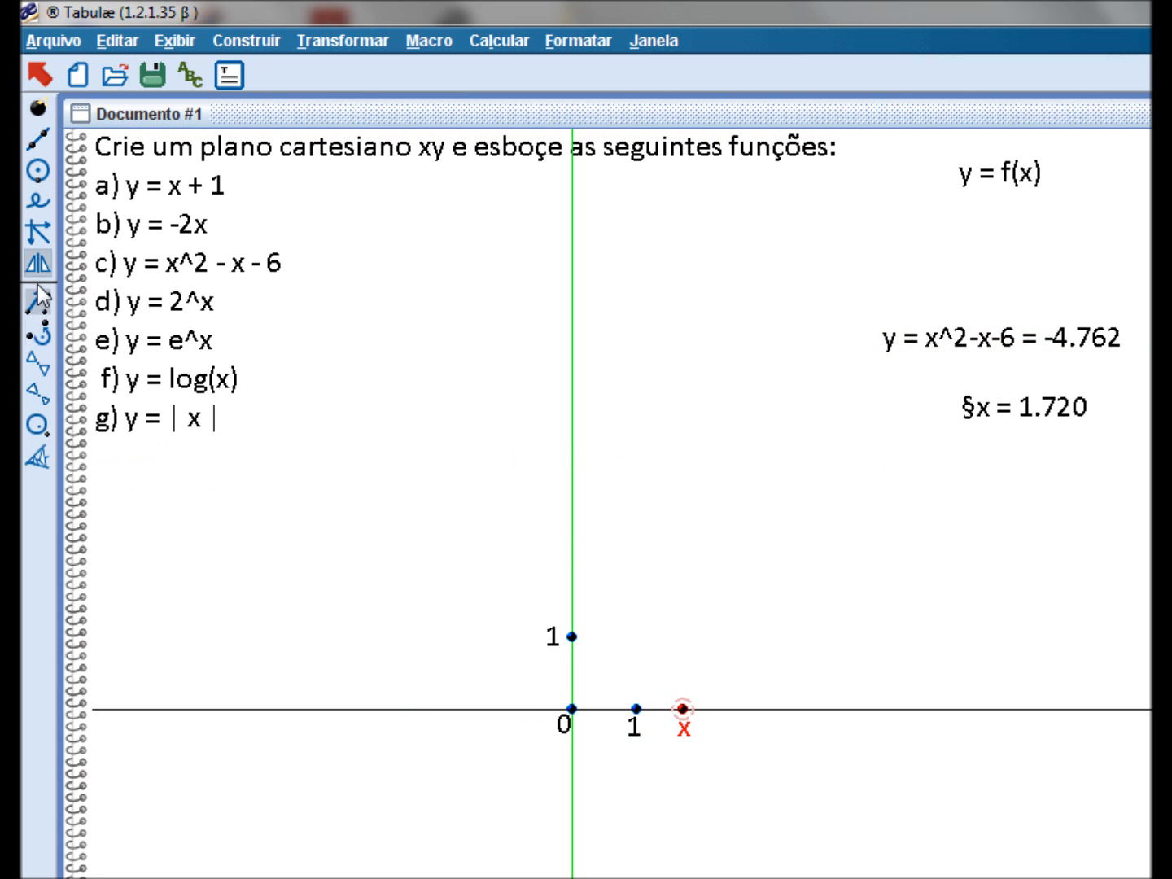
click(38, 393)
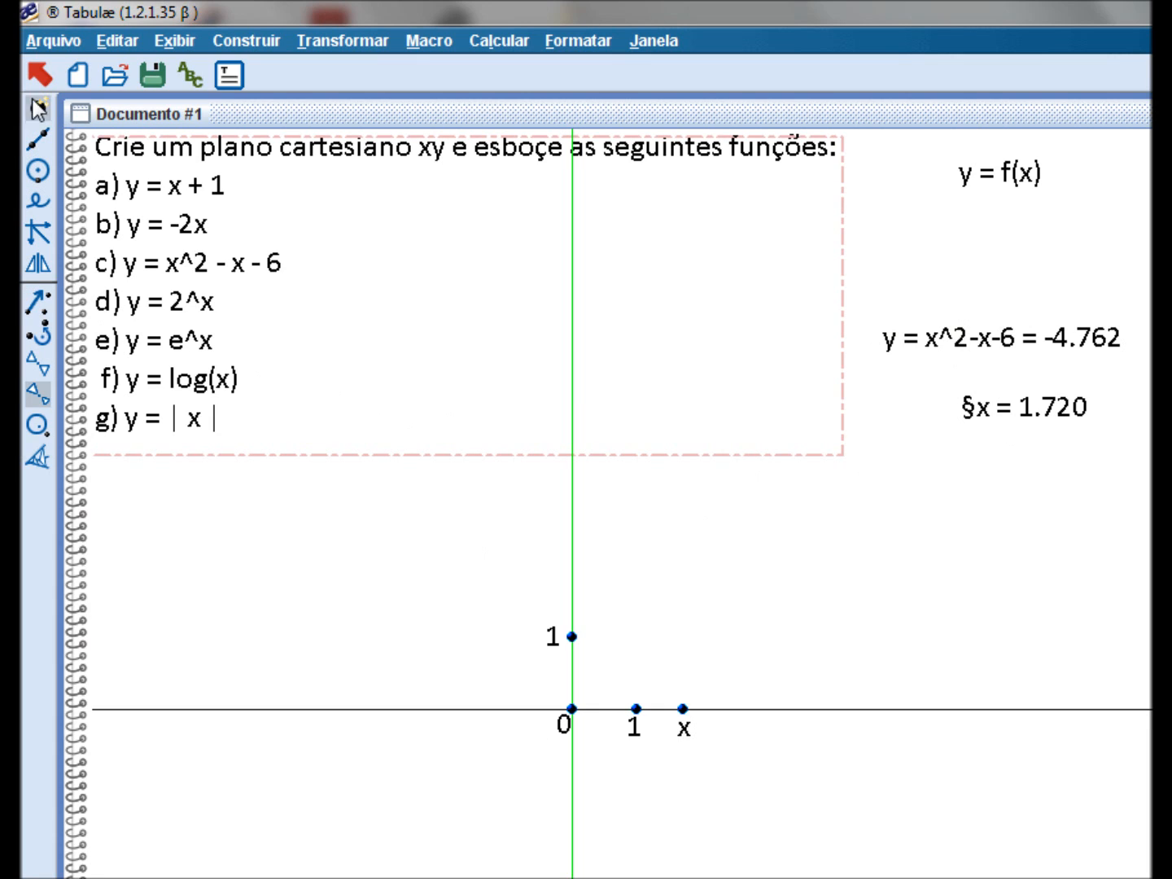
click(39, 75)
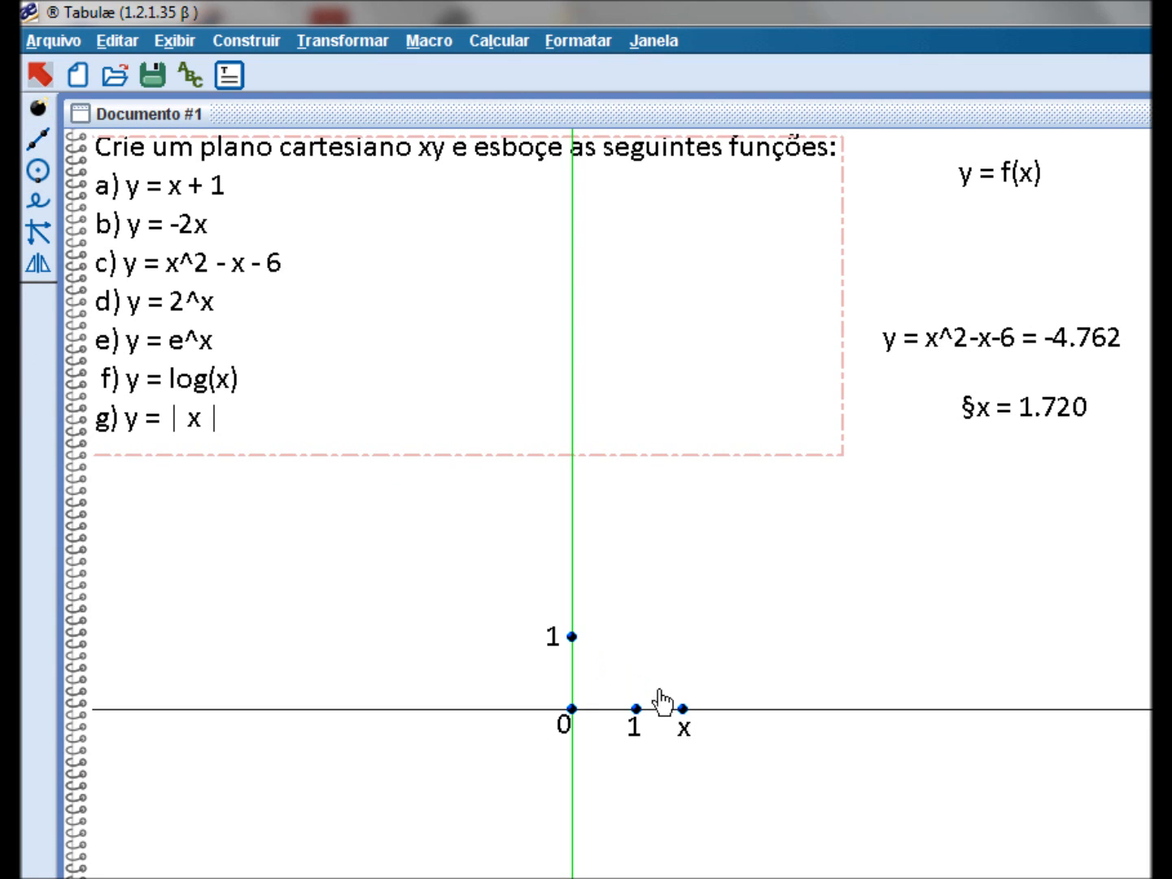
drag(683, 710, 810, 710)
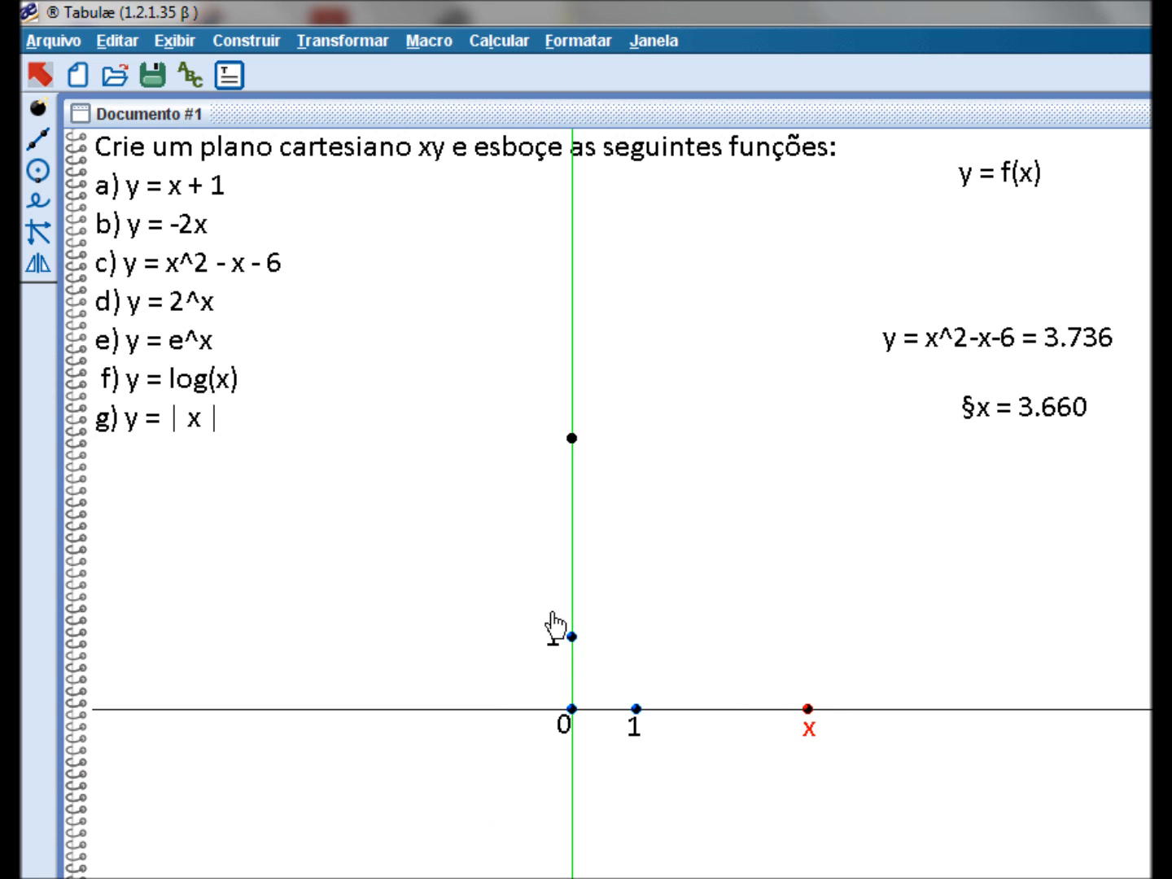
Construct the midpoint between the y value's point on the vertical axis and point x
click(40, 143)
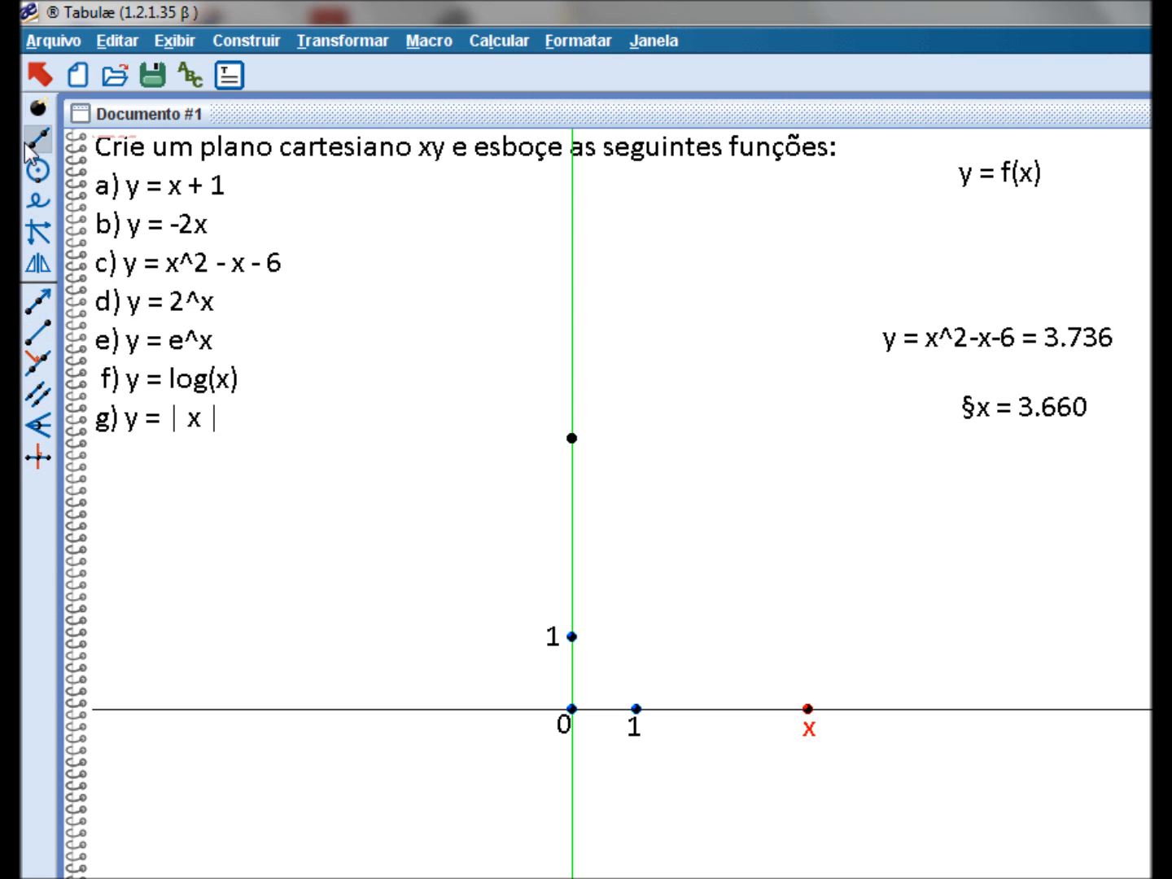
click(37, 422)
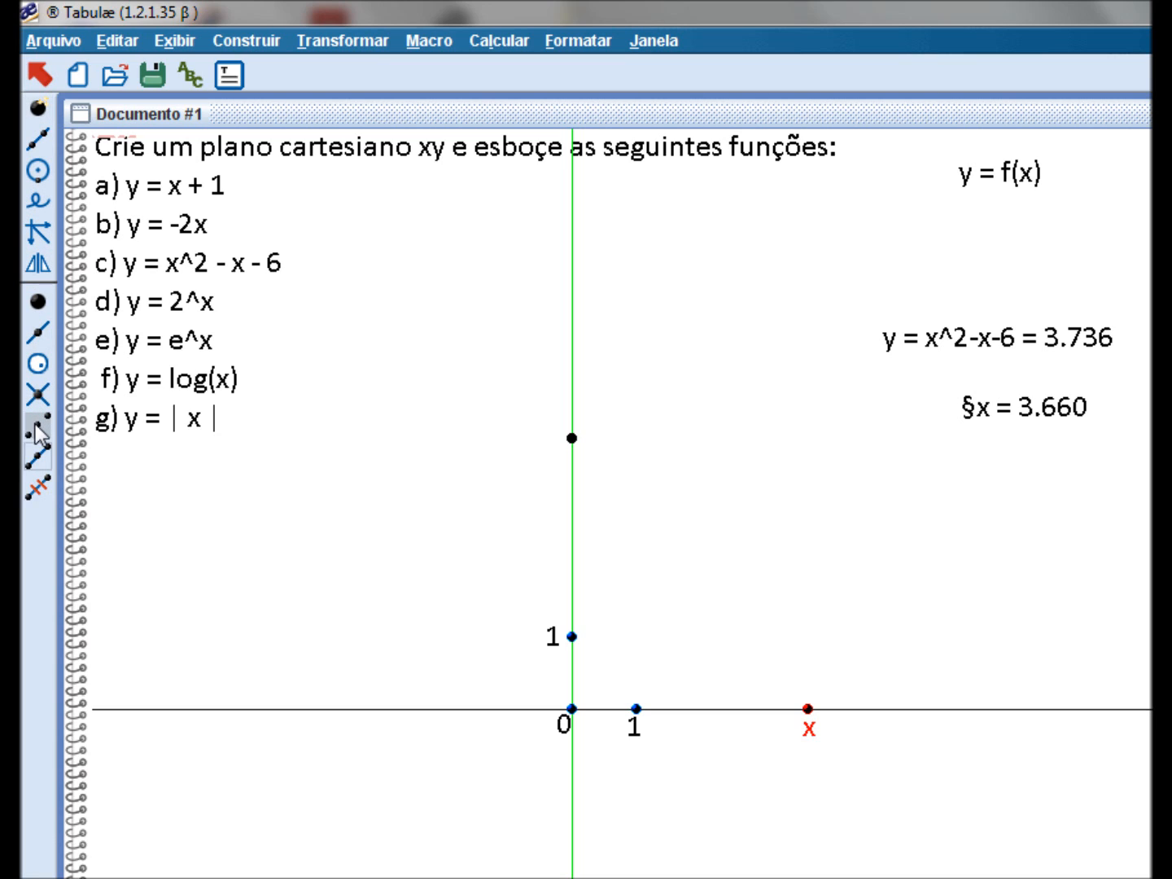
click(575, 439)
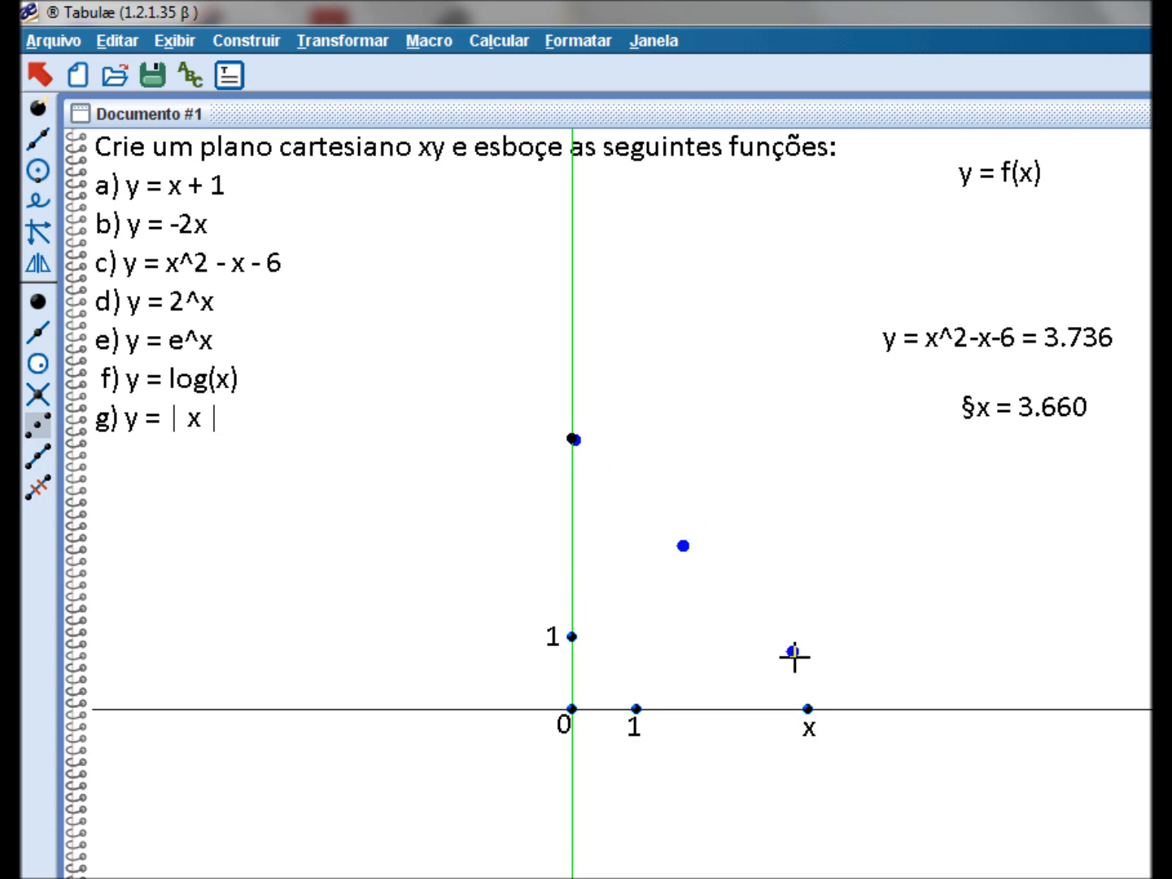
click(807, 708)
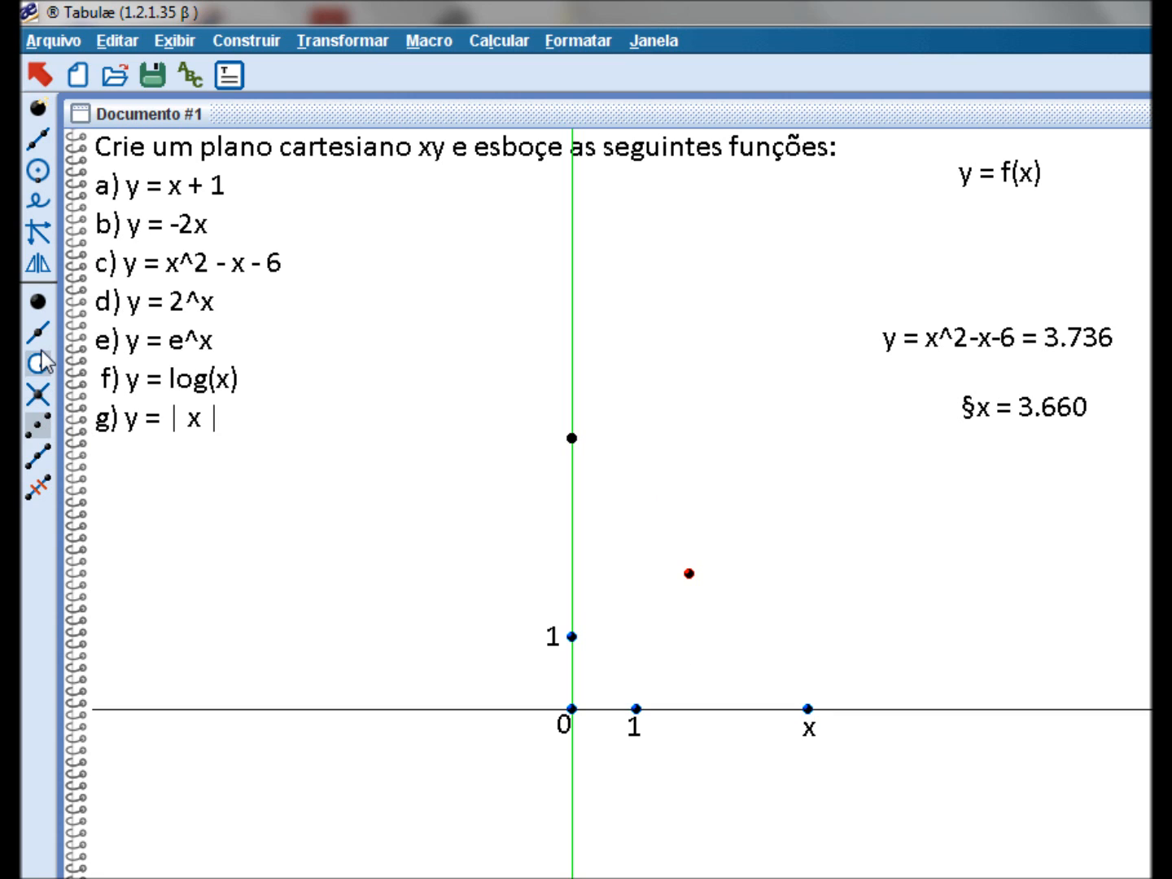
Reflect the origin through the midpoint to construct the fourth vertex of the coordinate rectangle
click(37, 263)
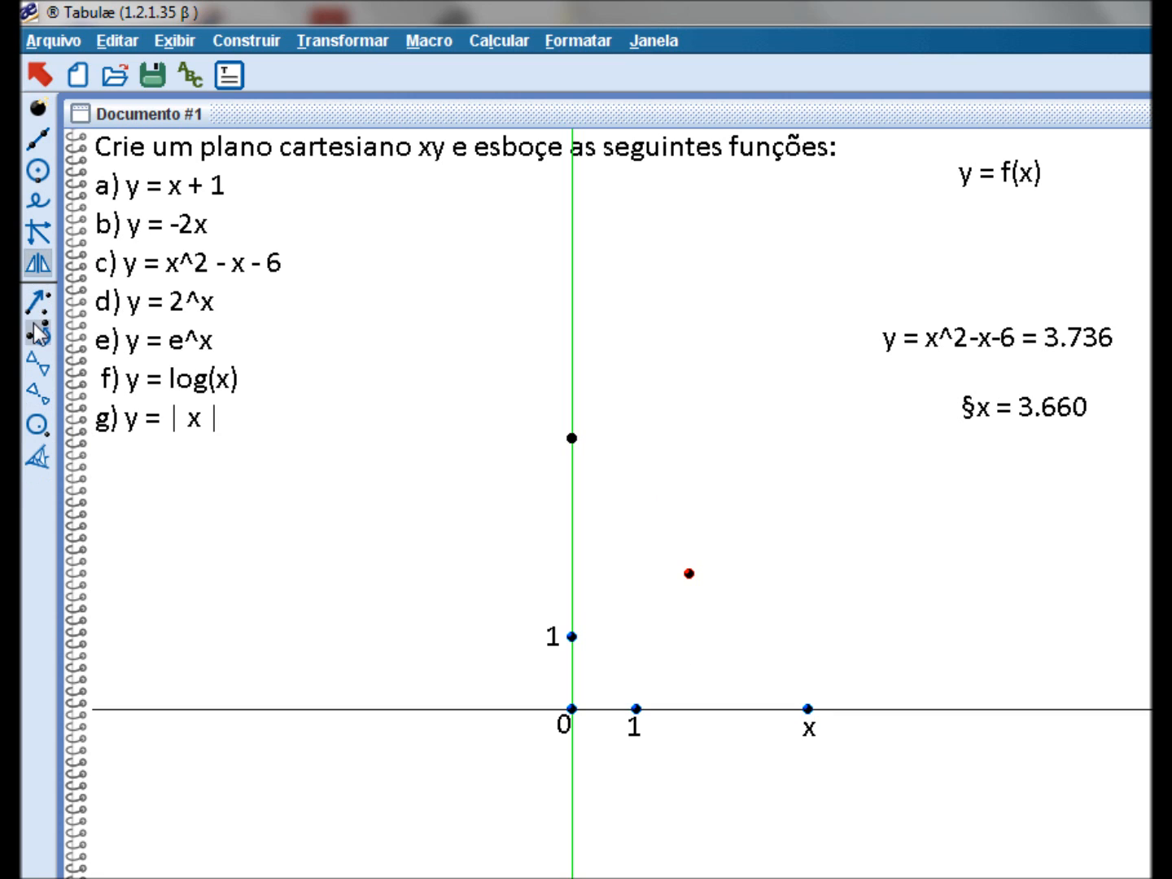
click(688, 571)
click(571, 705)
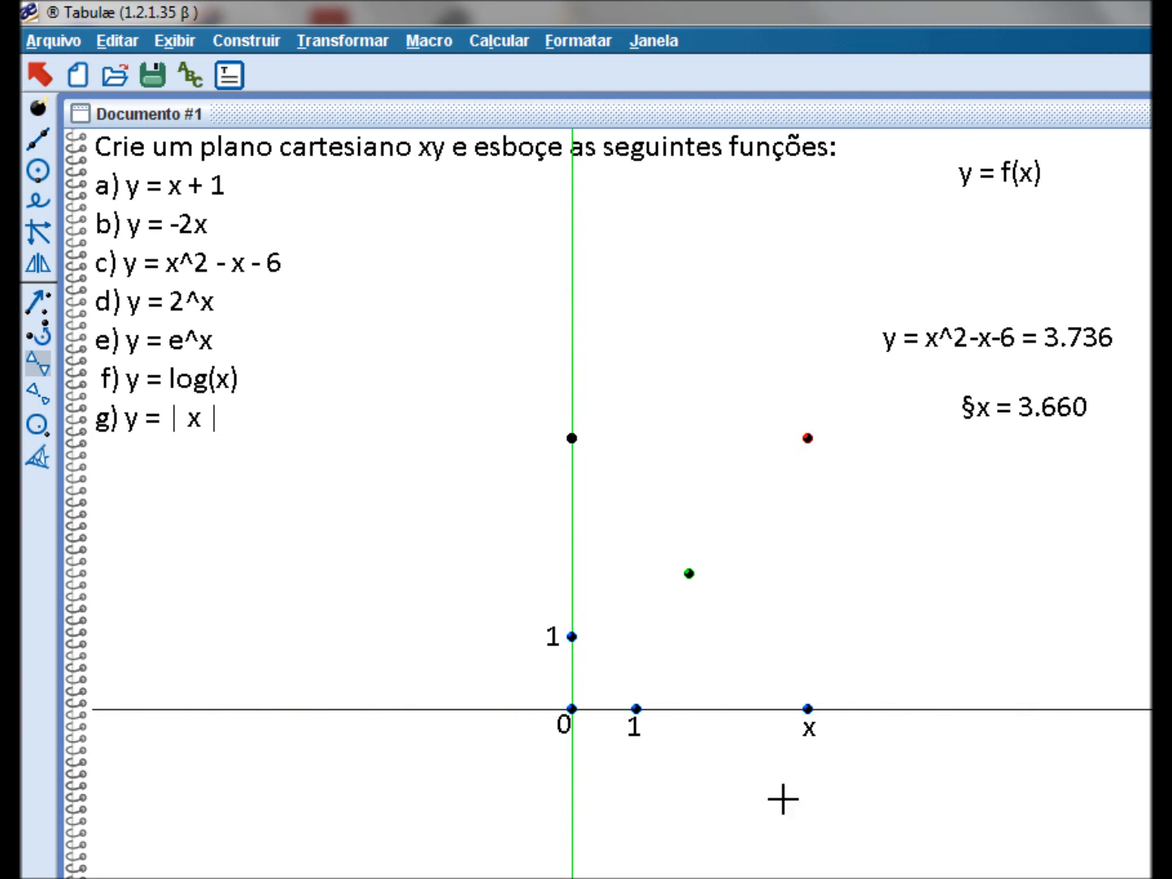
click(573, 438)
click(808, 438)
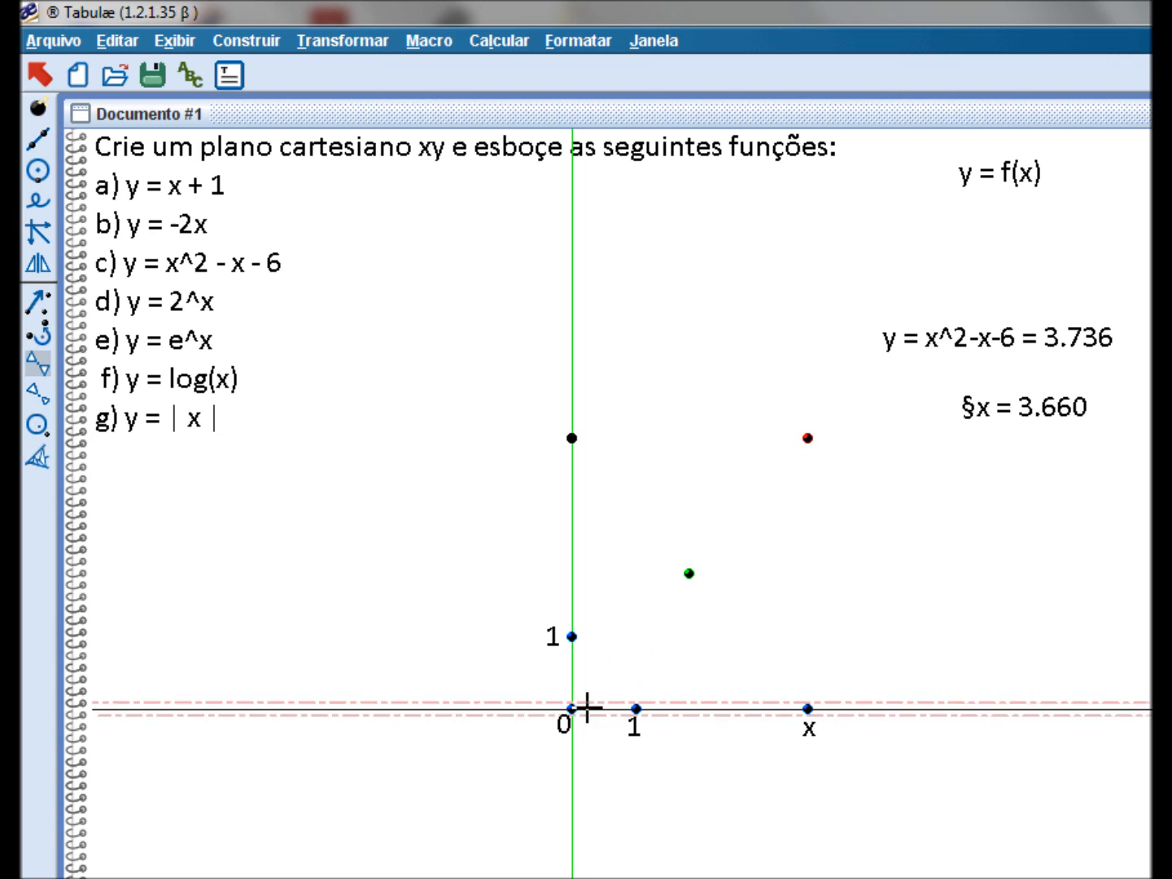
click(807, 707)
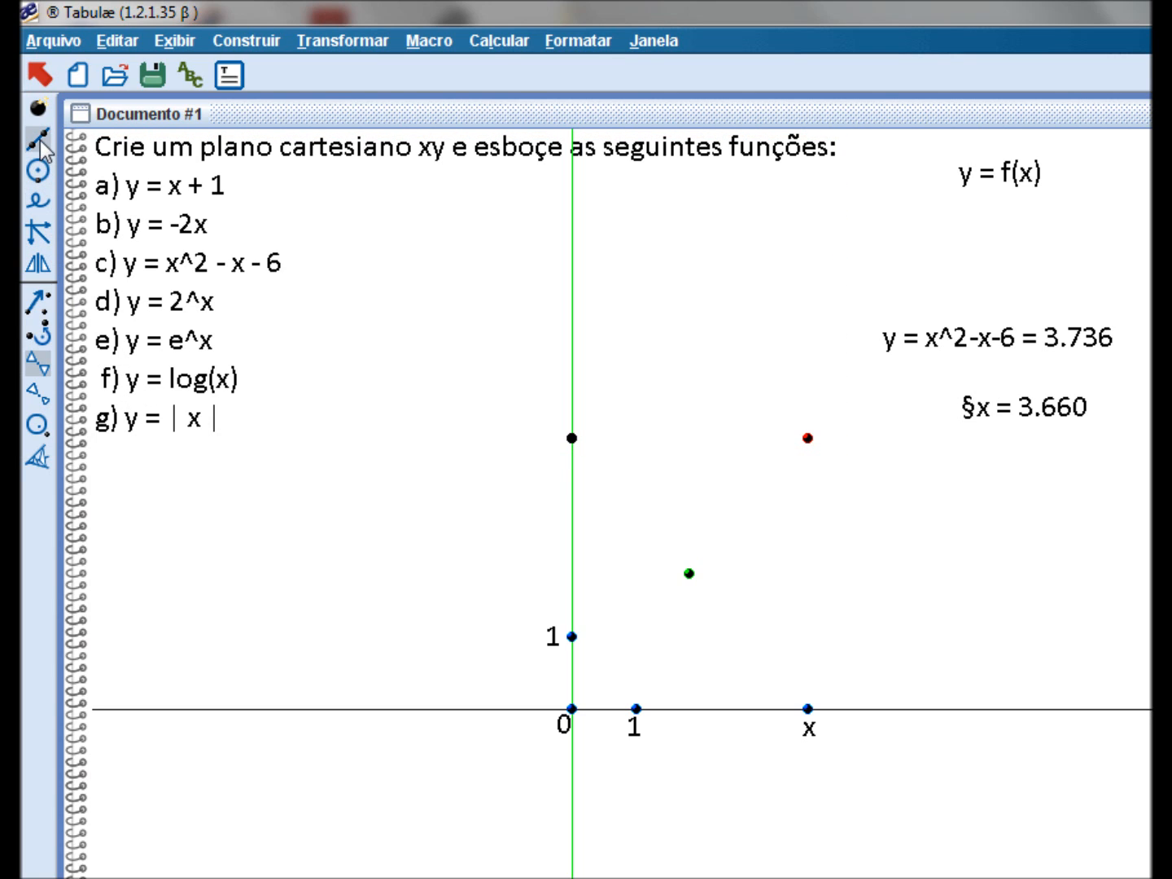
Label the reflected point P, offset its label from the point, and hide the auxiliary midpoint
click(248, 164)
click(193, 76)
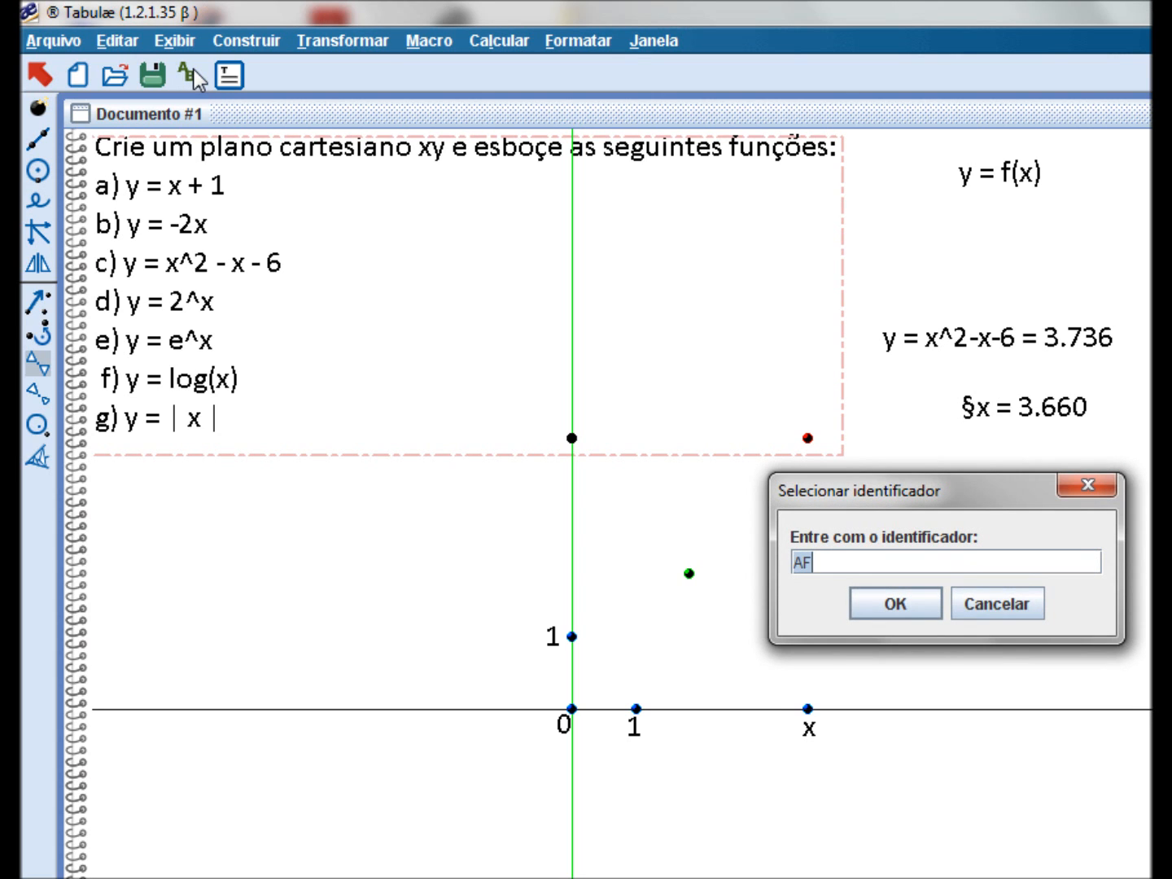
key(Return)
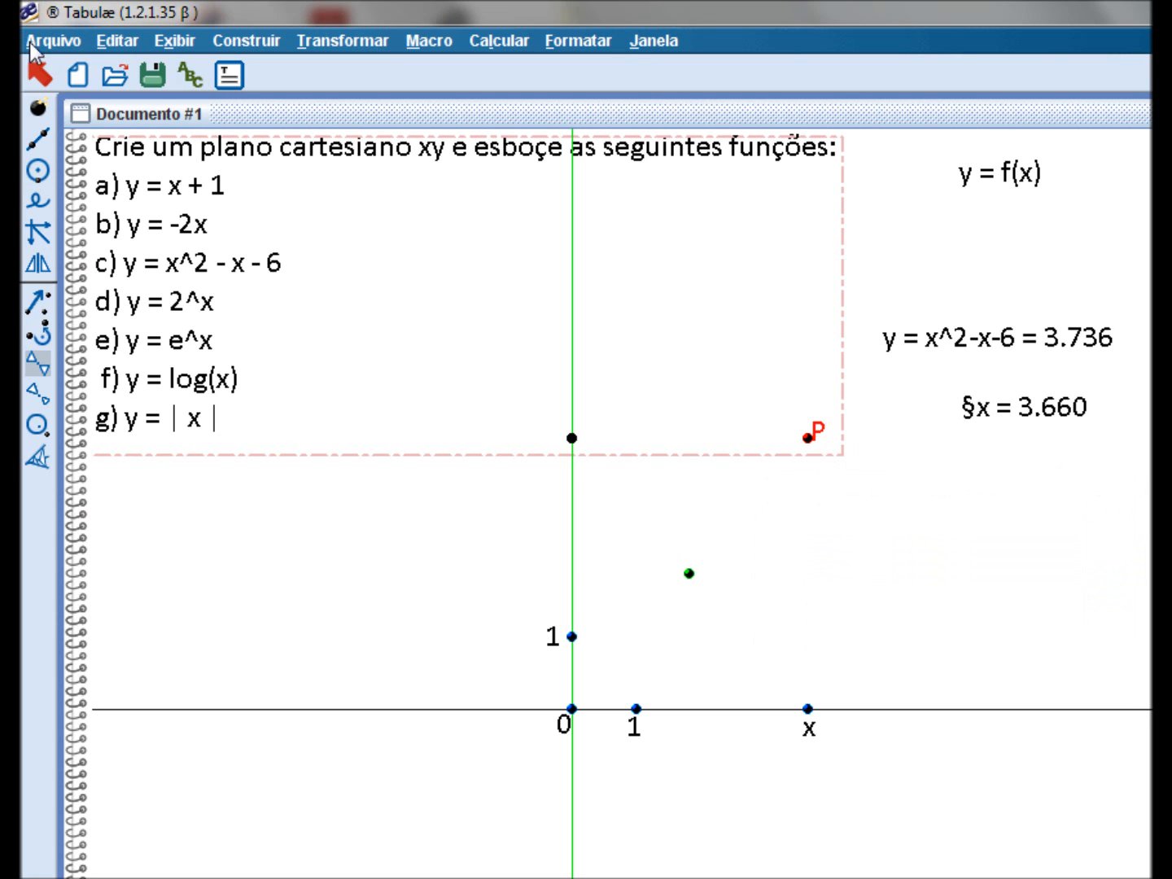
click(39, 73)
click(814, 439)
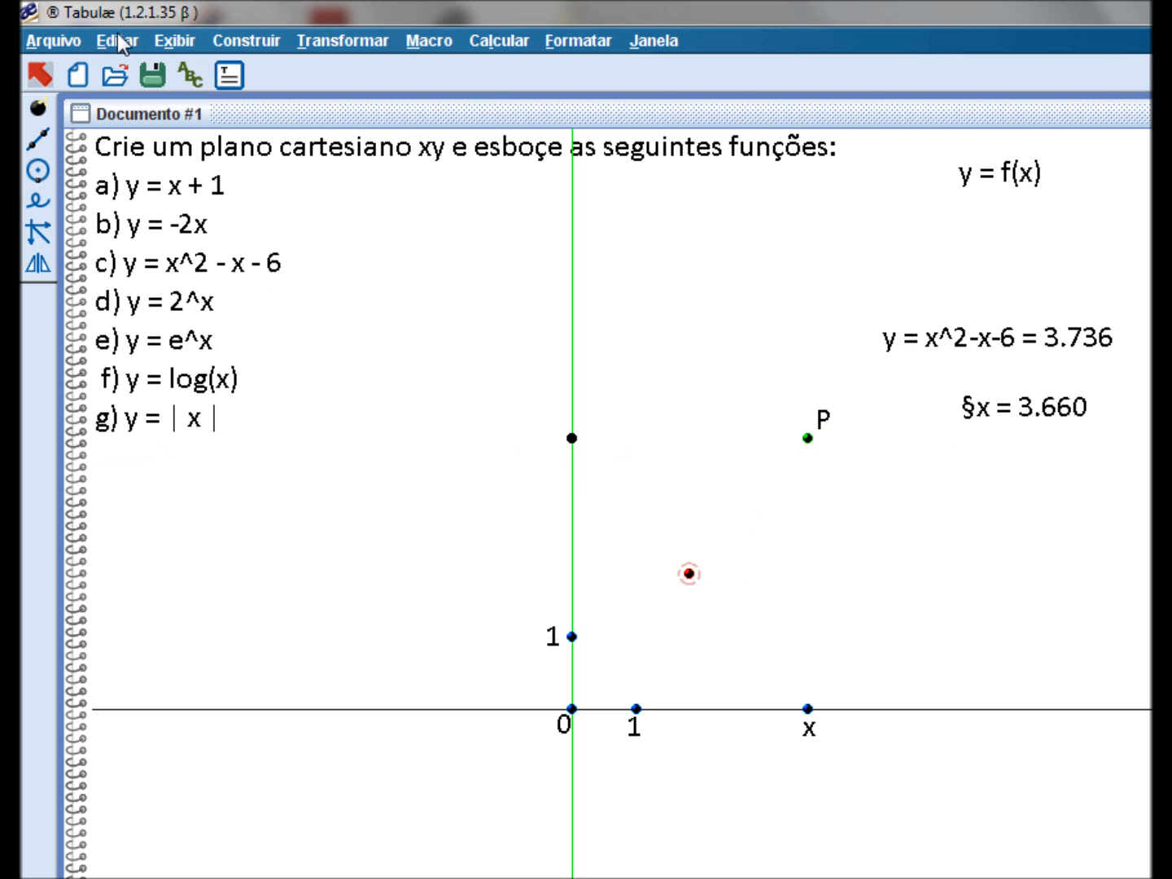
click(166, 41)
click(236, 302)
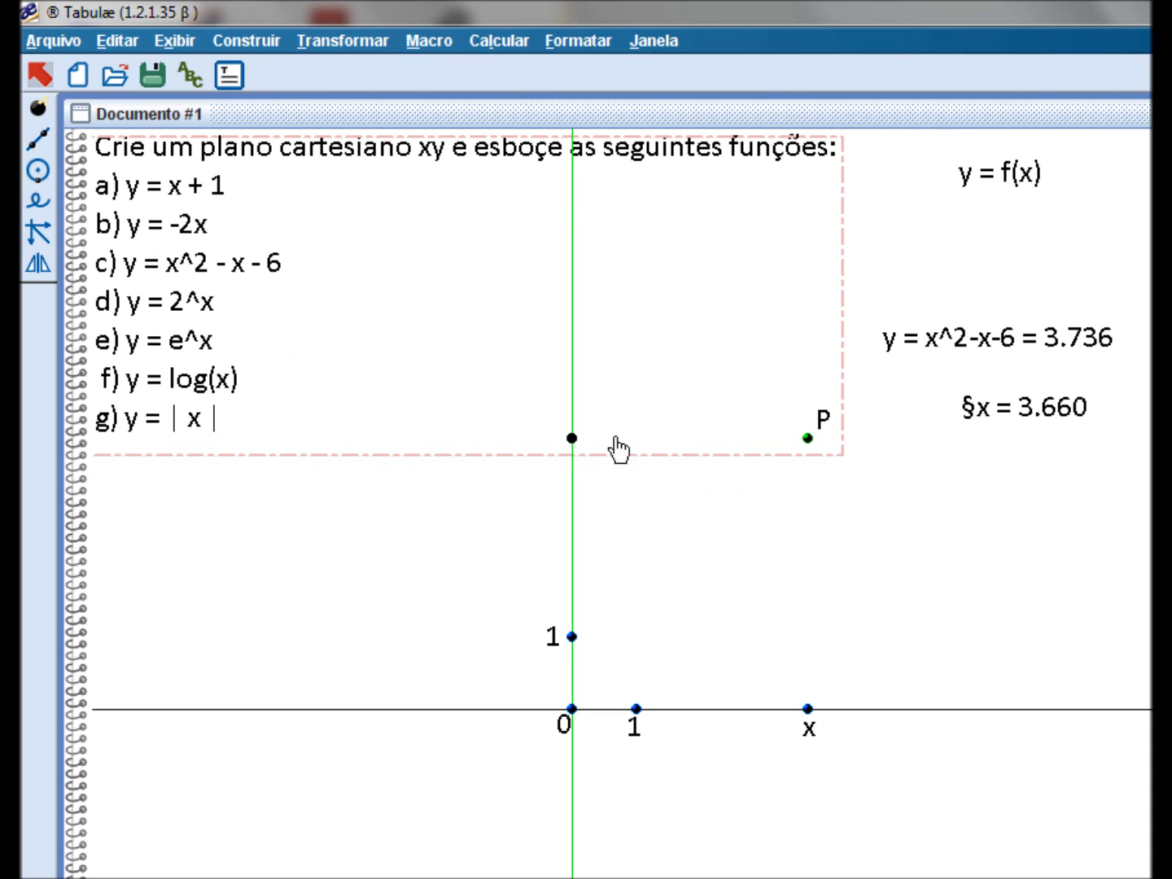
Draw segments from P to point x and to the y value's point on the vertical axis, and format both as dashed
drag(37, 140, 42, 346)
drag(574, 440, 810, 707)
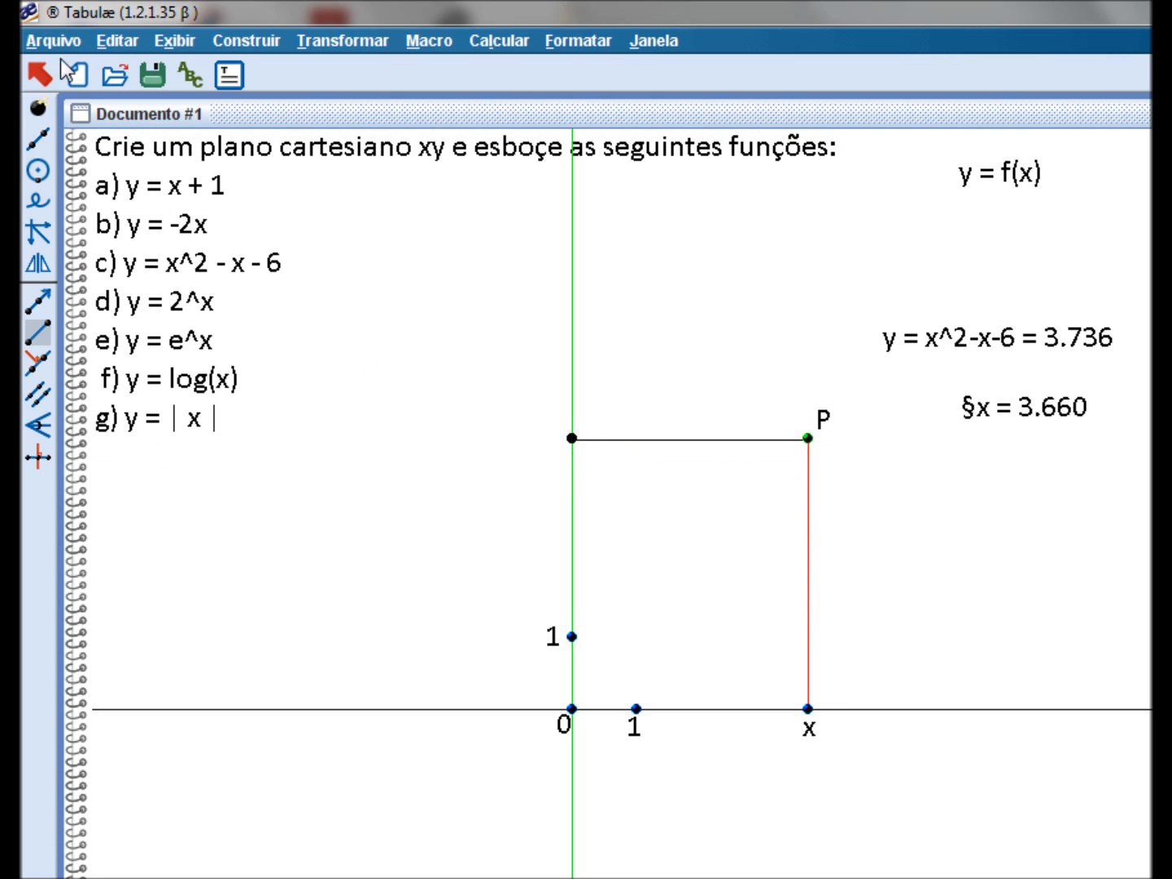
click(40, 75)
click(650, 439)
click(563, 44)
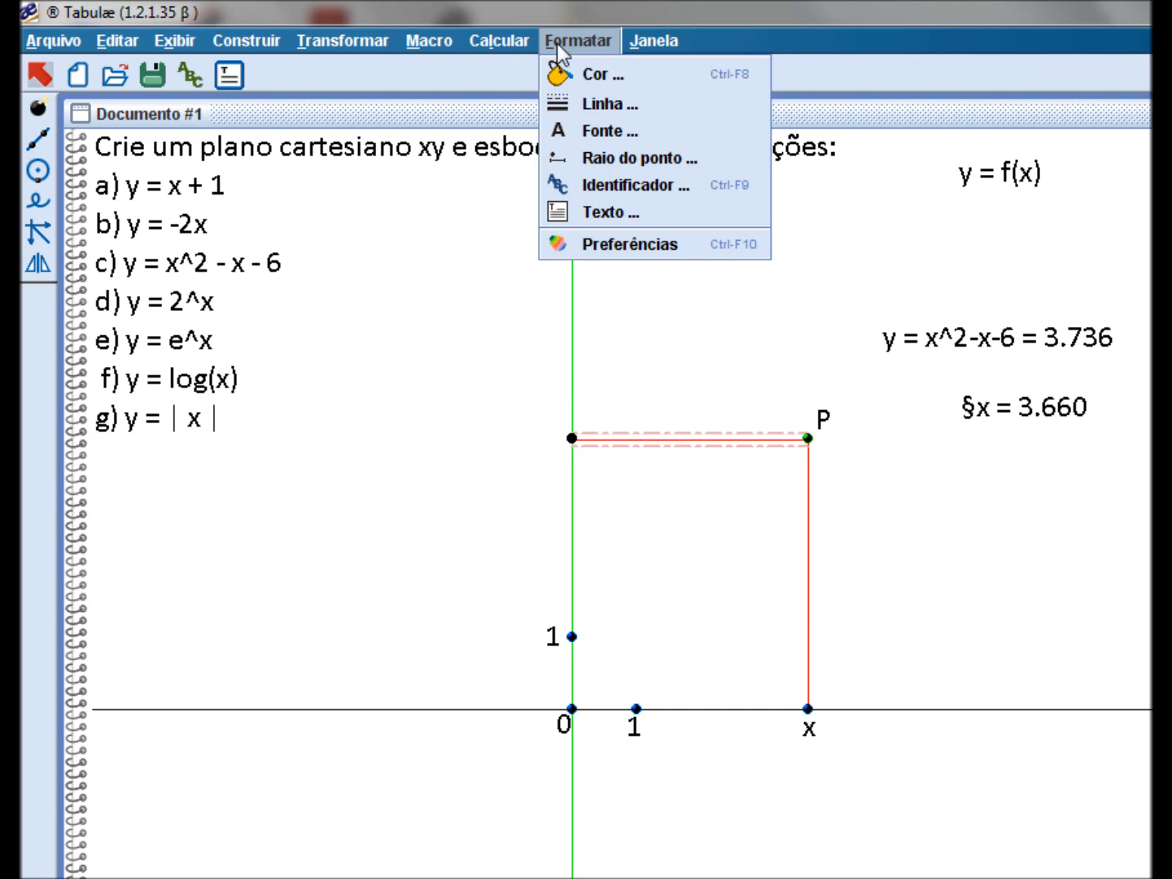
click(582, 104)
click(848, 519)
click(892, 651)
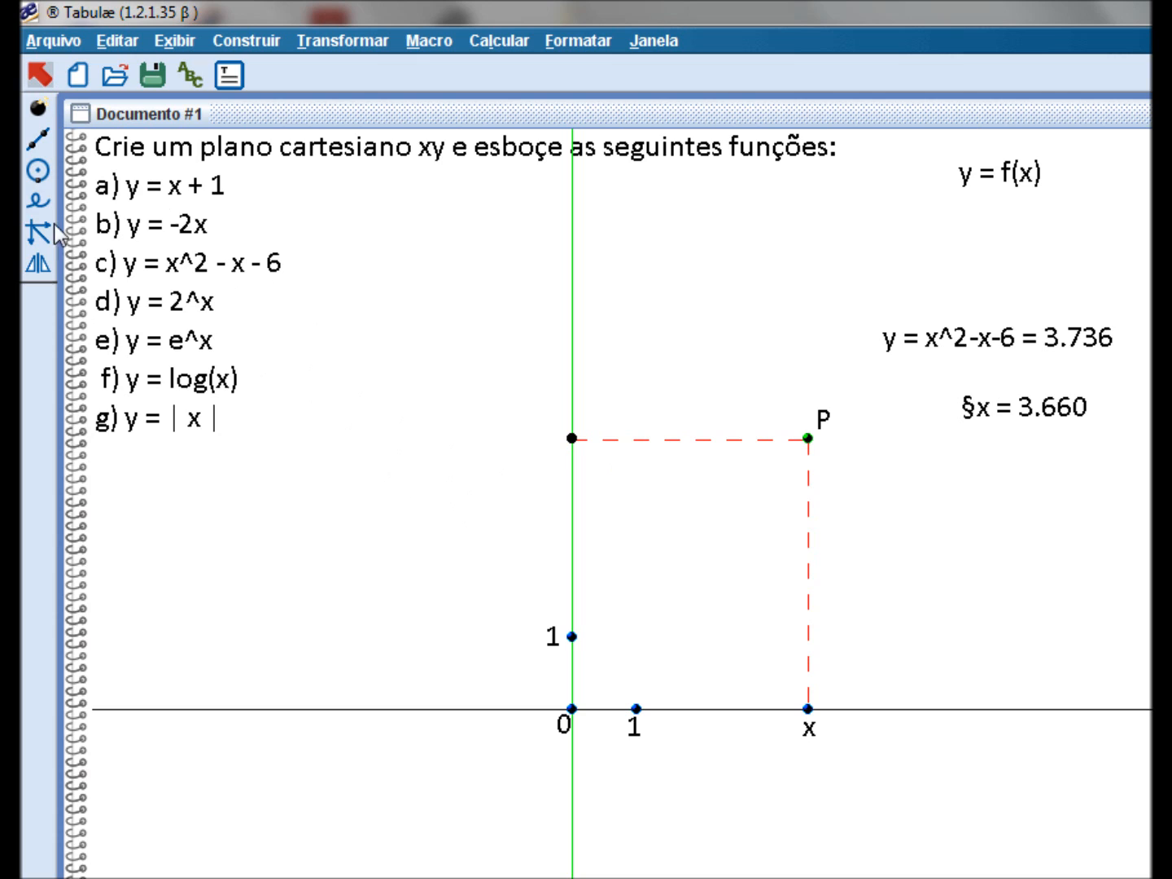
Construct the locus of P driven by point x to graph y = x^2 - x - 6
click(42, 204)
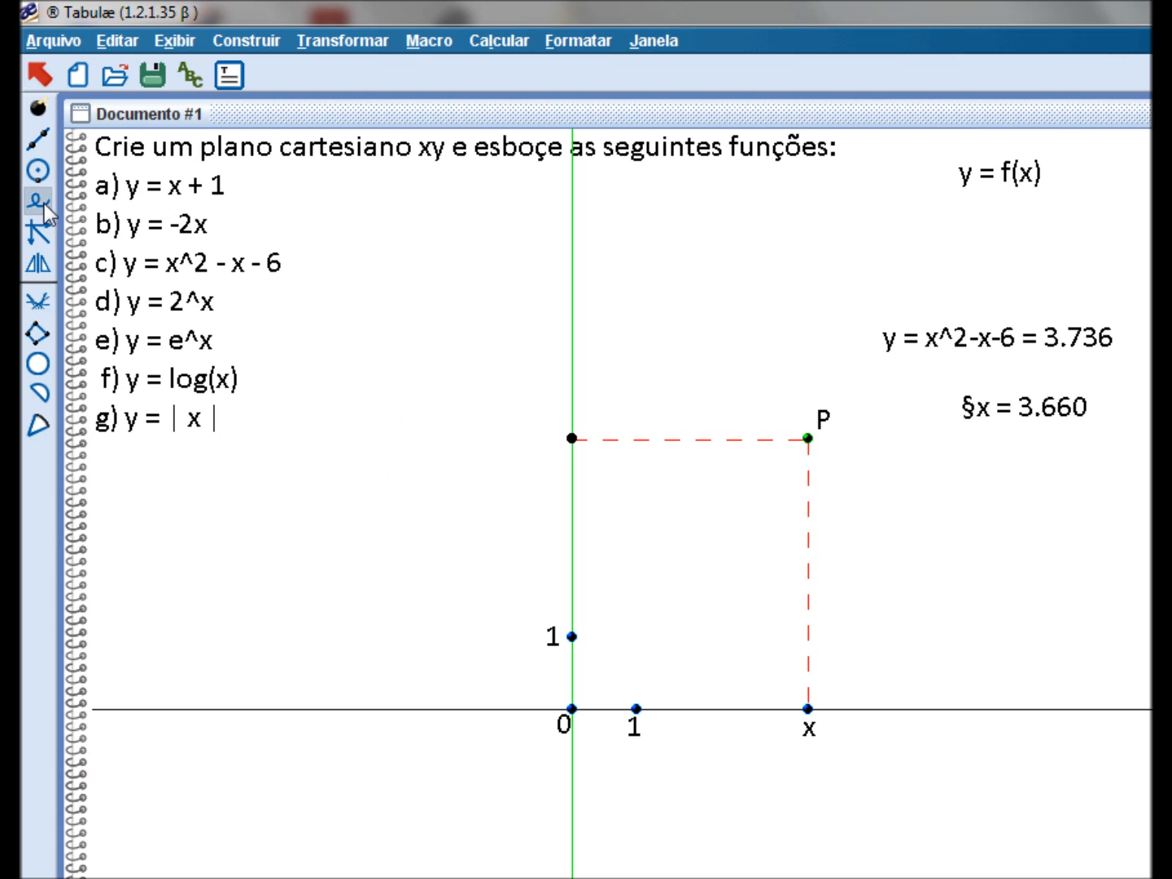
click(806, 437)
click(807, 708)
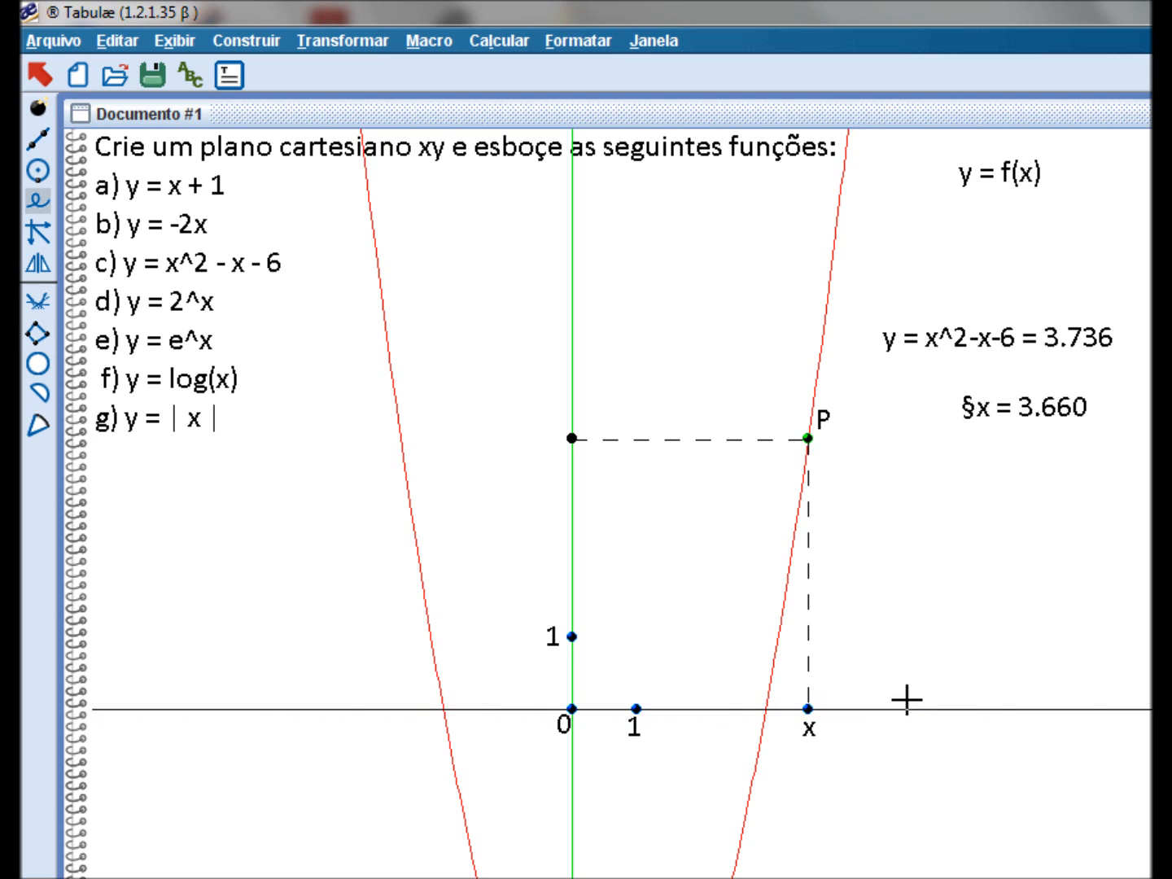
Shorten the units on both axes to fit the parabola's vertex in view and move x to about -3.806
click(36, 77)
drag(572, 637, 572, 684)
mouse_move(636, 708)
mouse_down()
mouse_move(602, 709)
mouse_move(624, 712)
mouse_up()
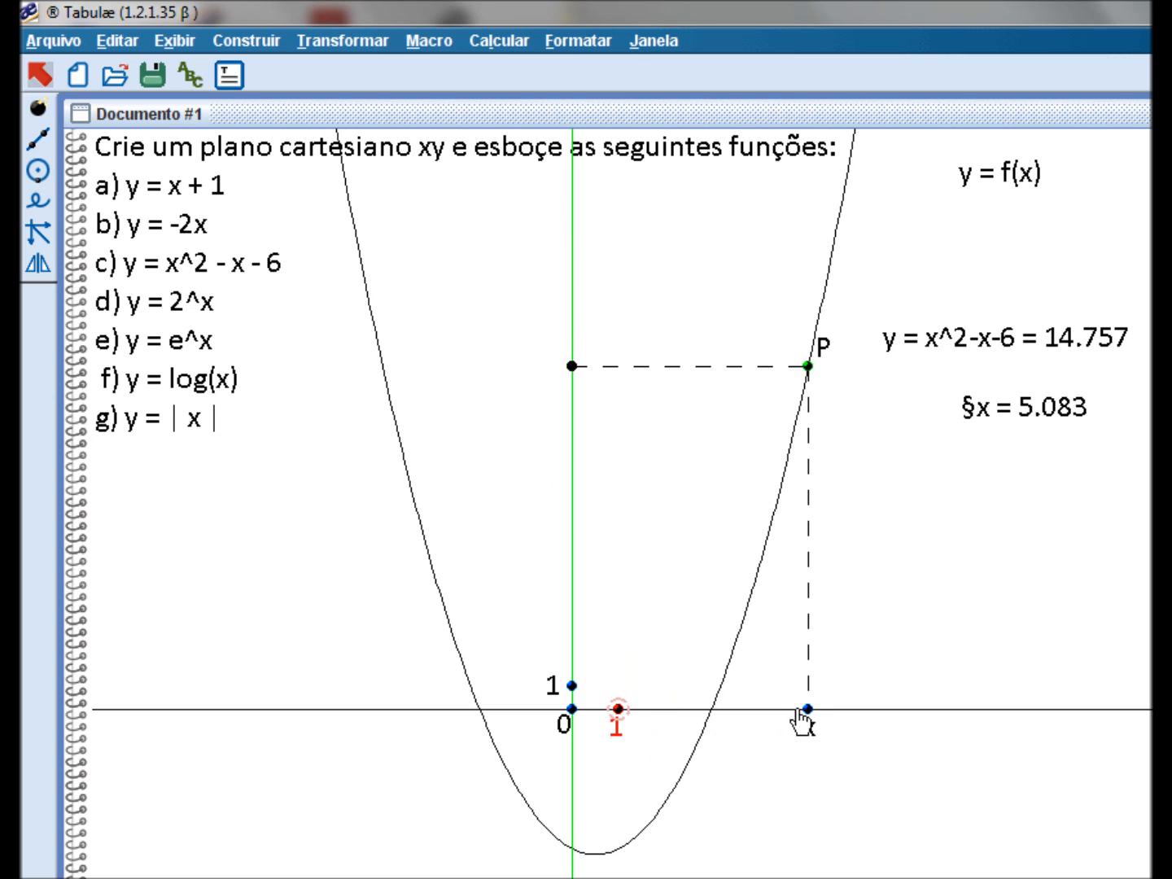
drag(810, 712, 399, 772)
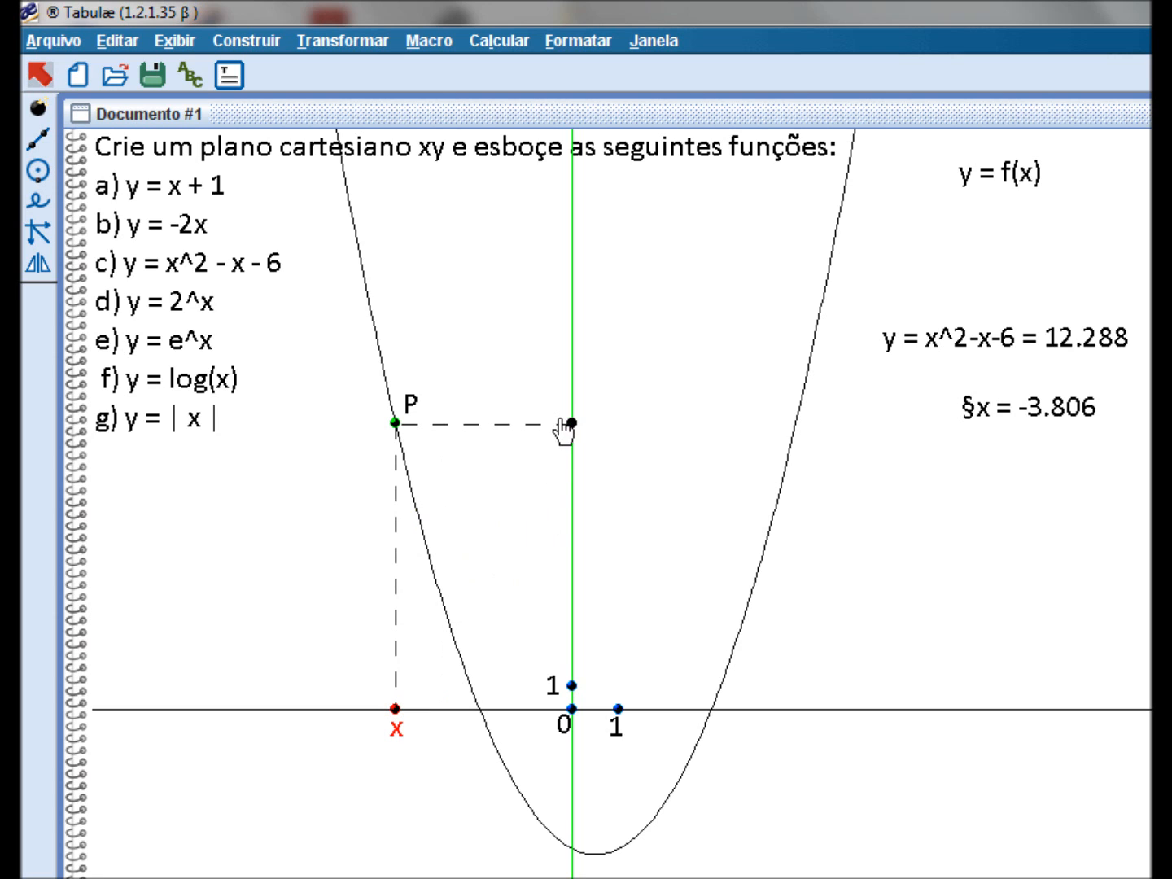
Label the vertical-axis endpoint of P's dashed segment y, shift the label beside the point, and move x to -4.000
click(192, 72)
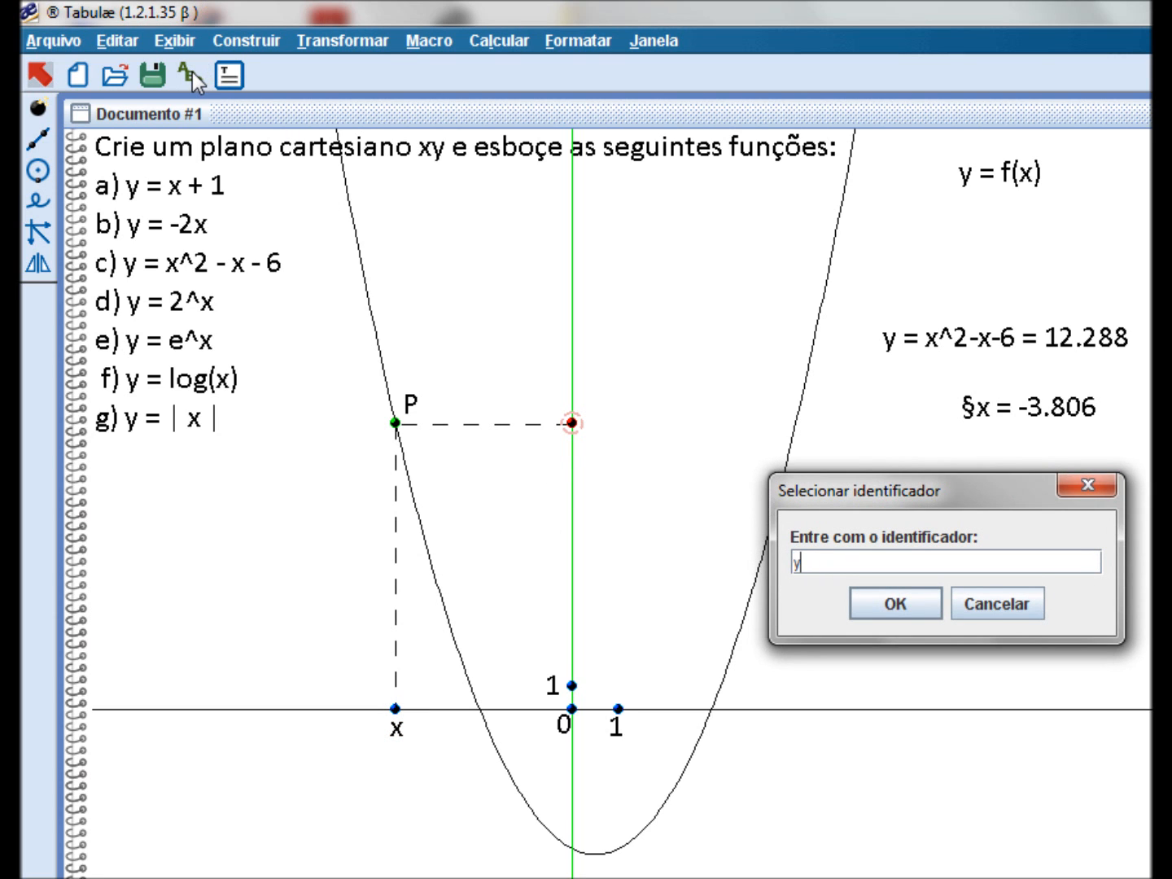
key(Return)
drag(575, 408, 590, 417)
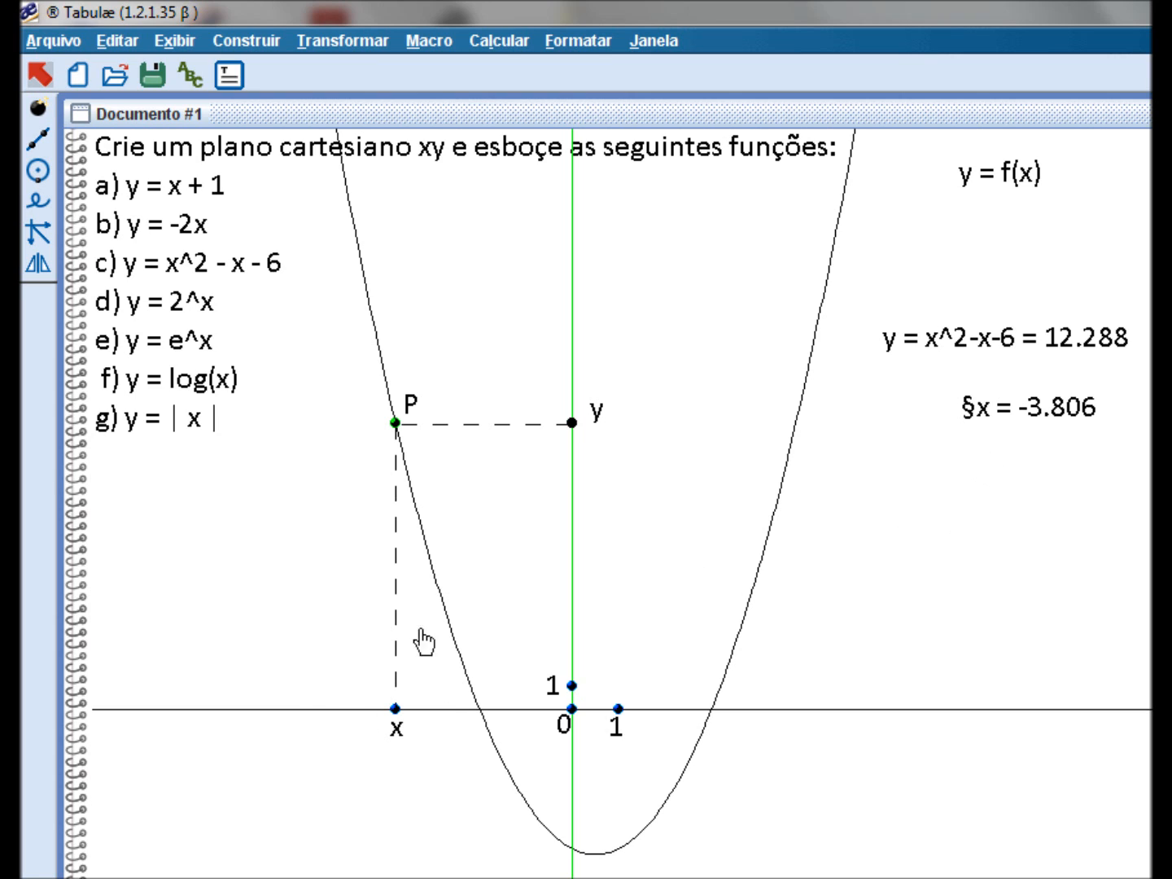
mouse_move(395, 712)
mouse_down()
mouse_move(425, 711)
mouse_move(386, 710)
mouse_up()
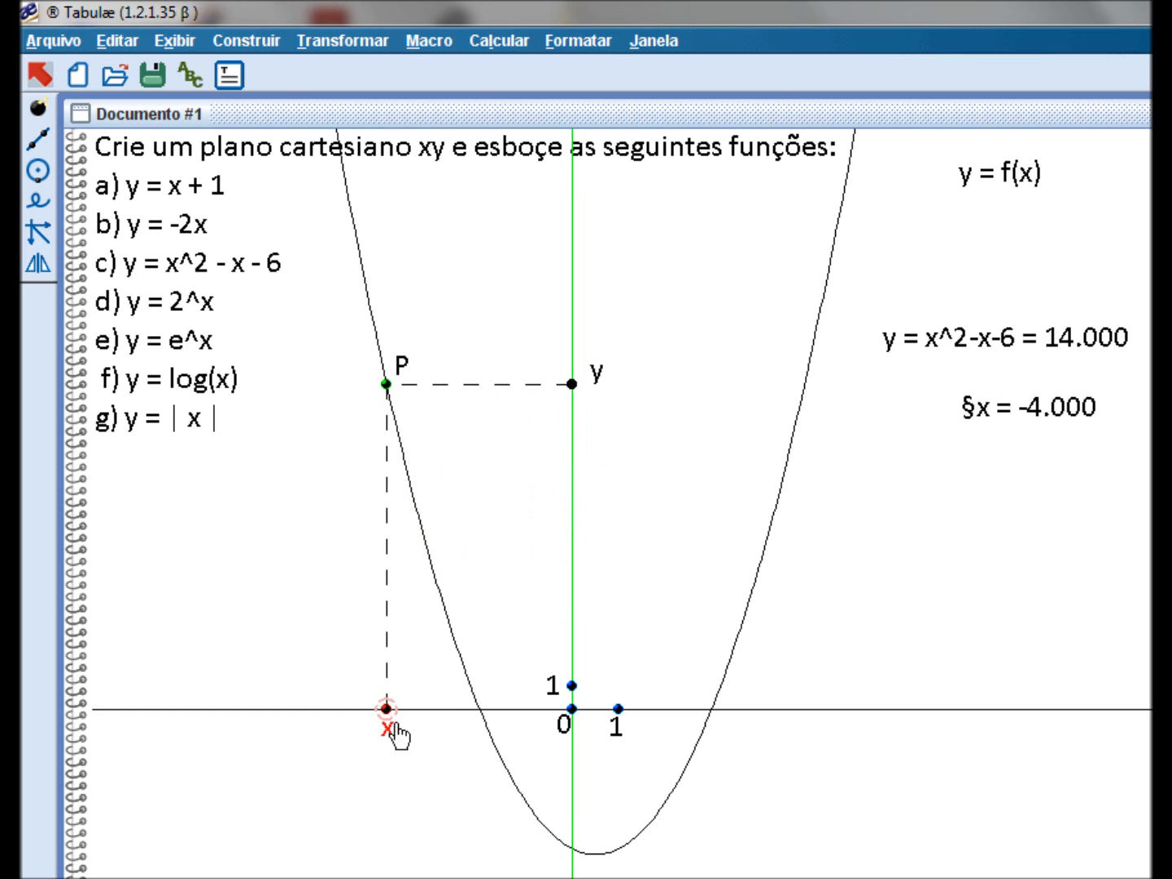